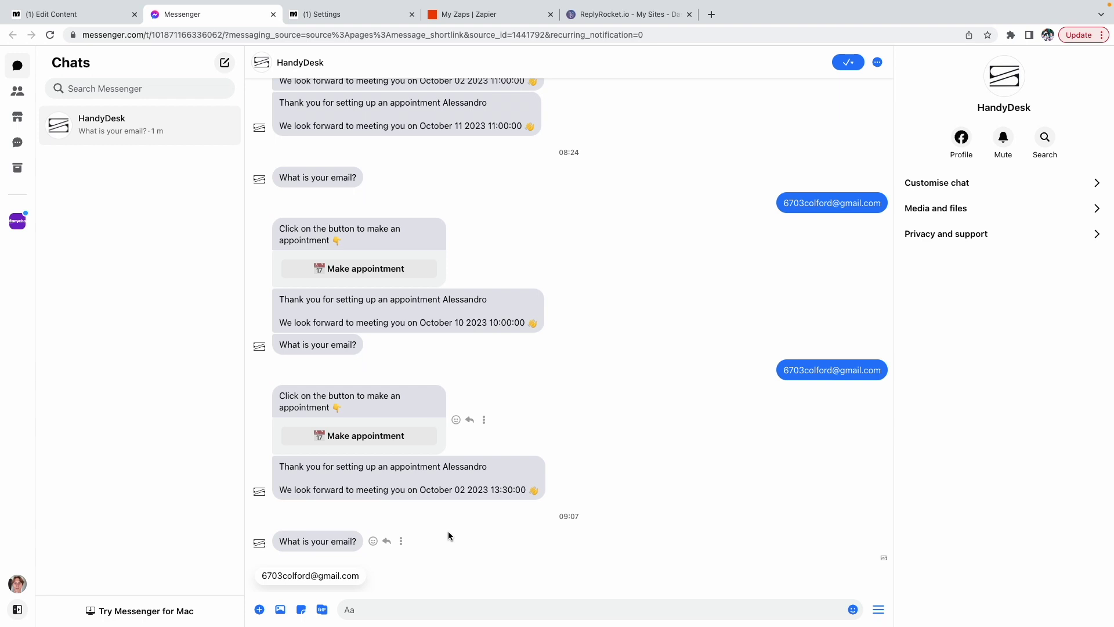
Send the suggested email address to the HandyDesk chatbot and book the offered appointment for October 31, 2023 at 10:00am.
{"action": "left_click", "coordinate": [311, 576]}
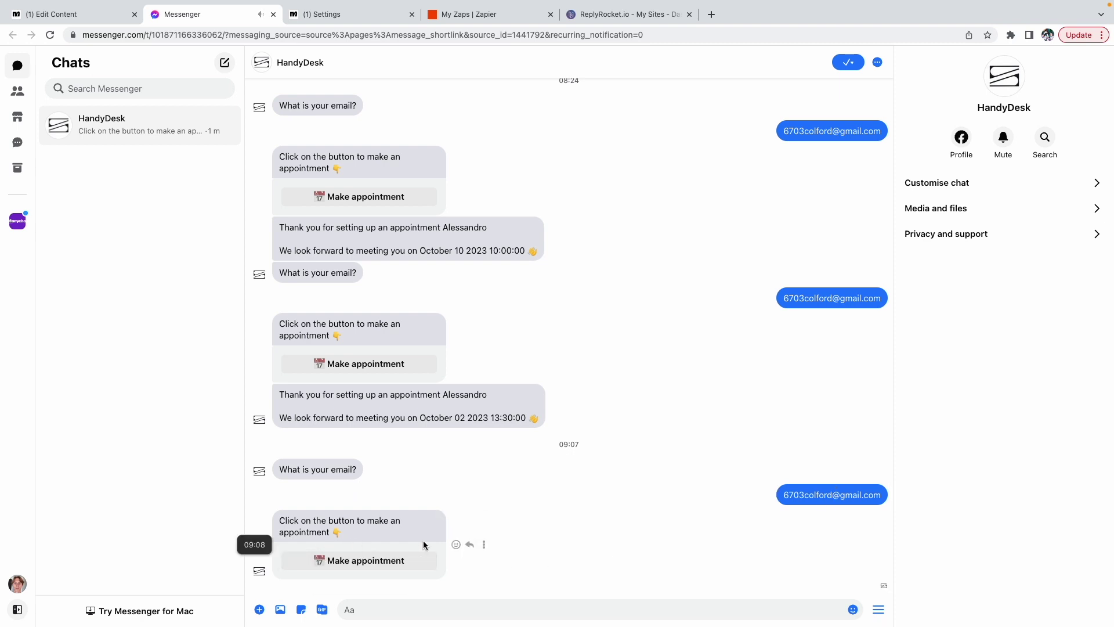
{"action": "left_click", "coordinate": [356, 558]}
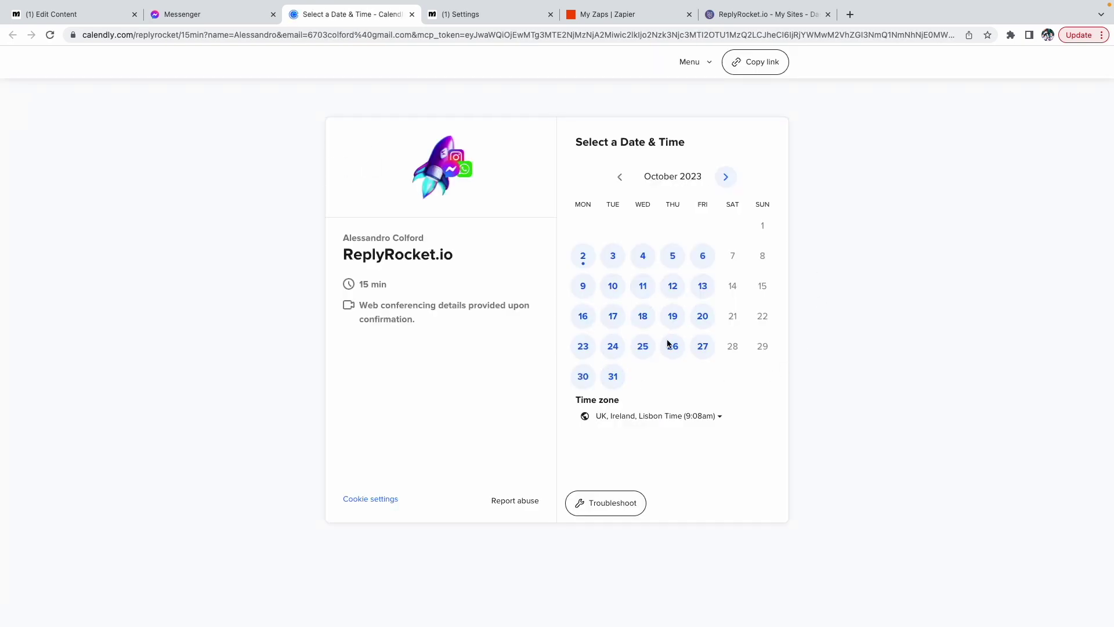
{"action": "left_click", "coordinate": [613, 381]}
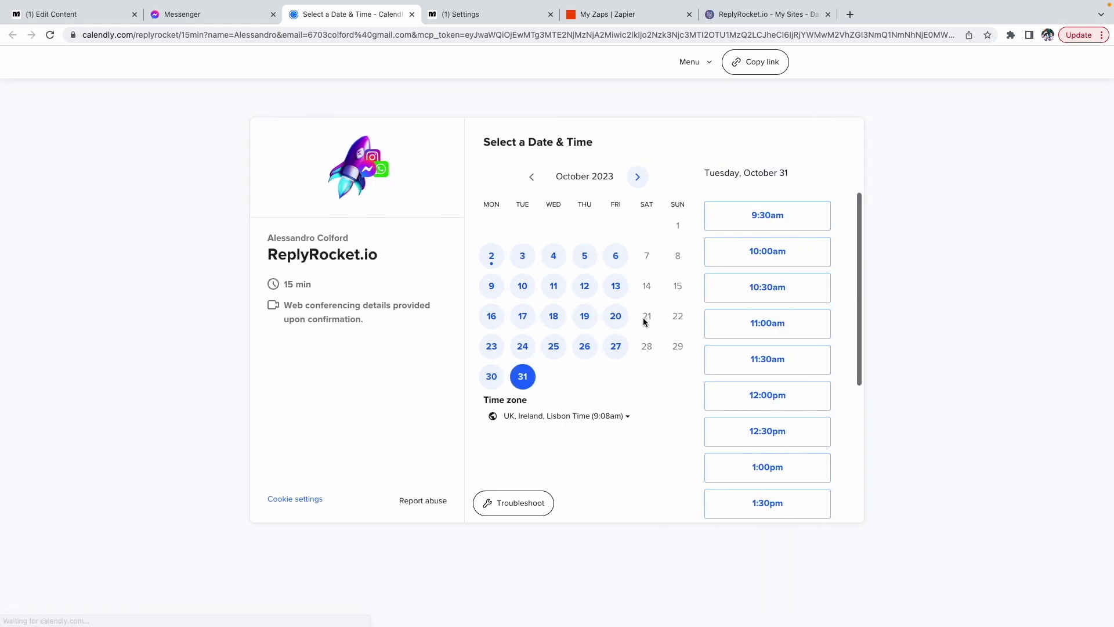
{"action": "left_click", "coordinate": [813, 257]}
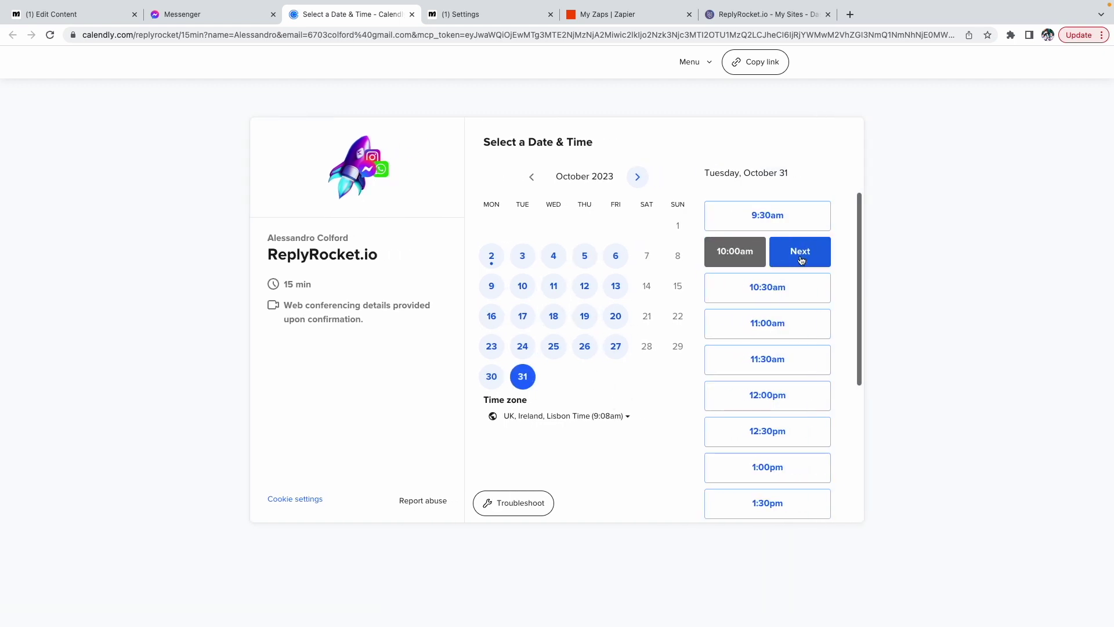
{"action": "left_click", "coordinate": [807, 259]}
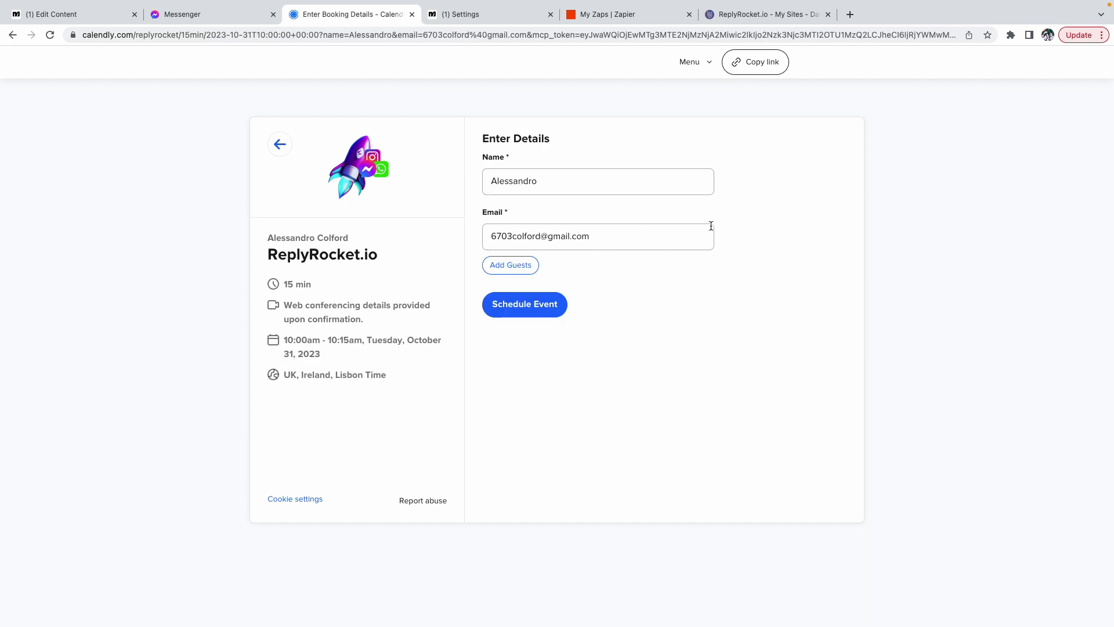
{"action": "left_click", "coordinate": [524, 304]}
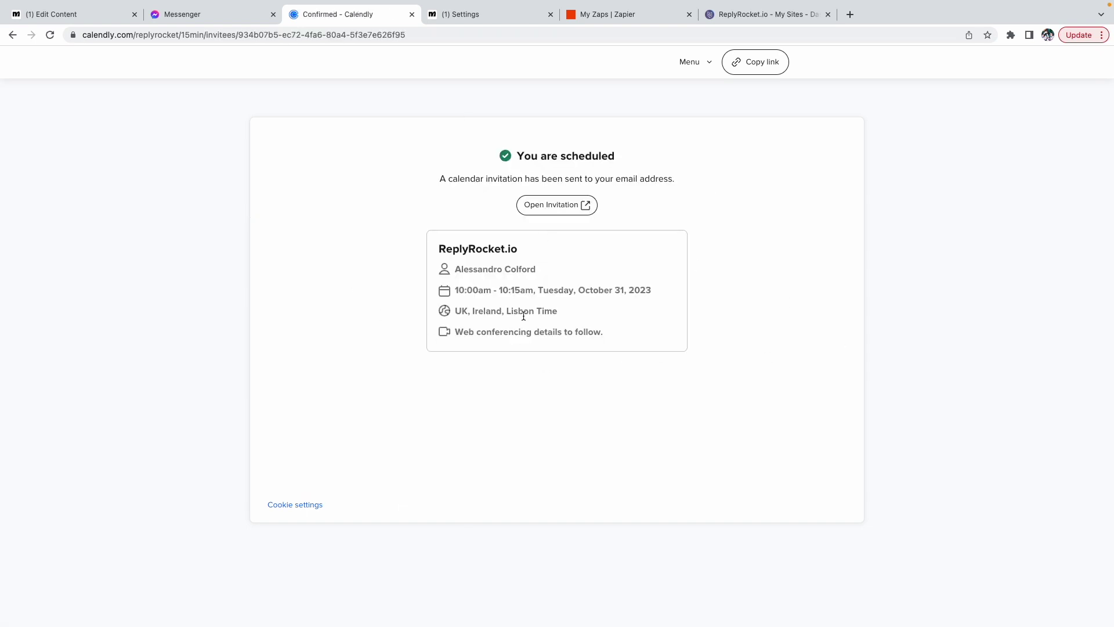
Review the Messenger reply, the Manychat appointment flow, the Calendly booking page and the list of Zaps in Zapier.
{"action": "left_click", "coordinate": [214, 16]}
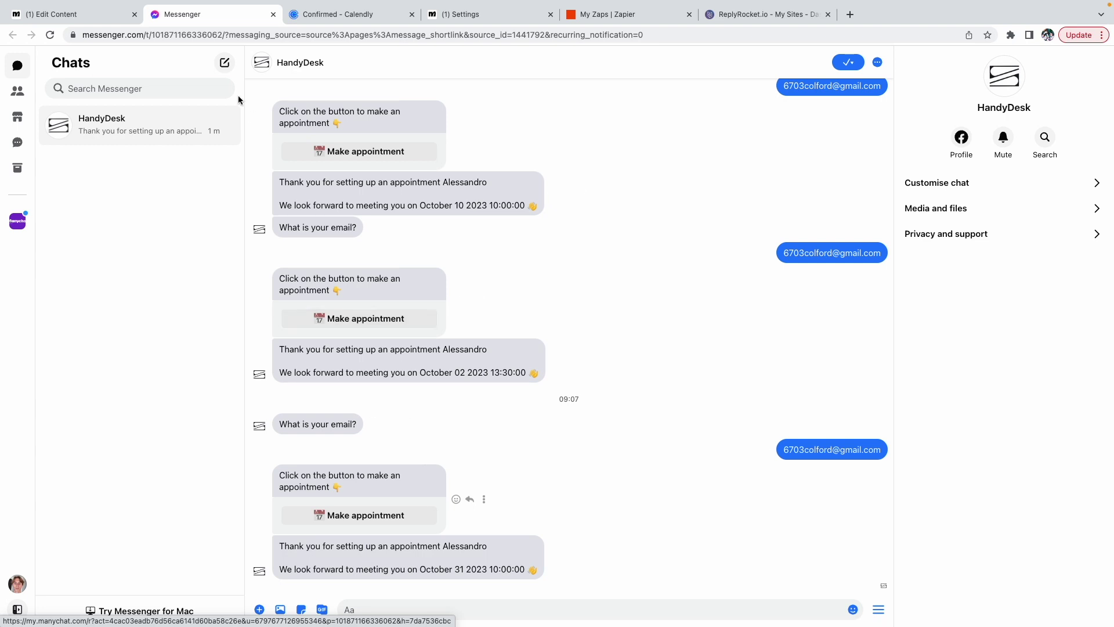
{"action": "left_click", "coordinate": [87, 15]}
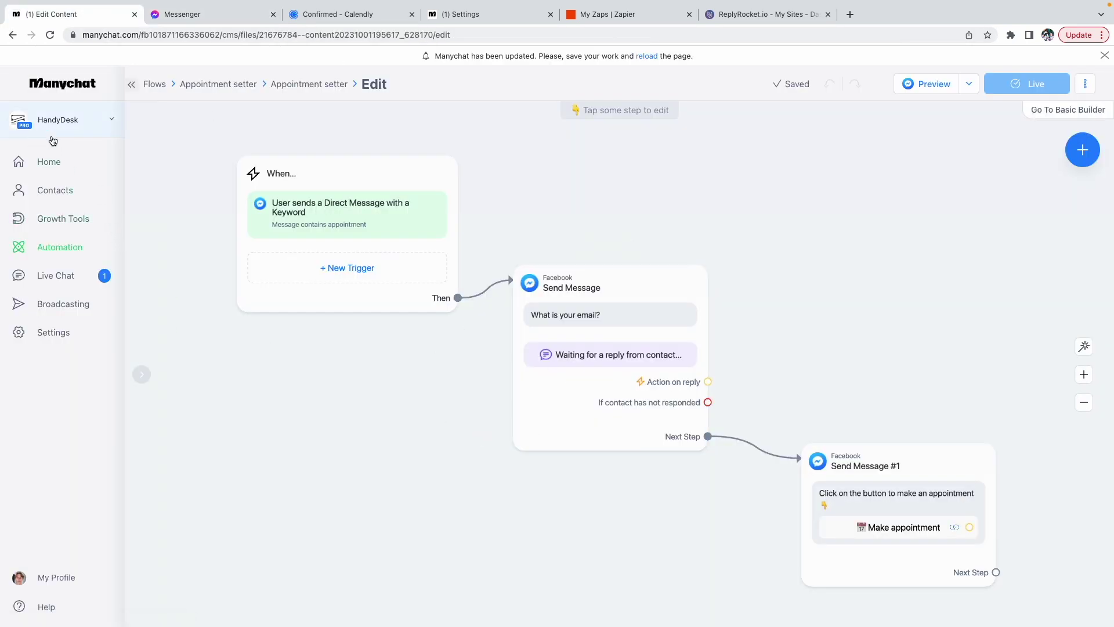
{"action": "left_click", "coordinate": [345, 14]}
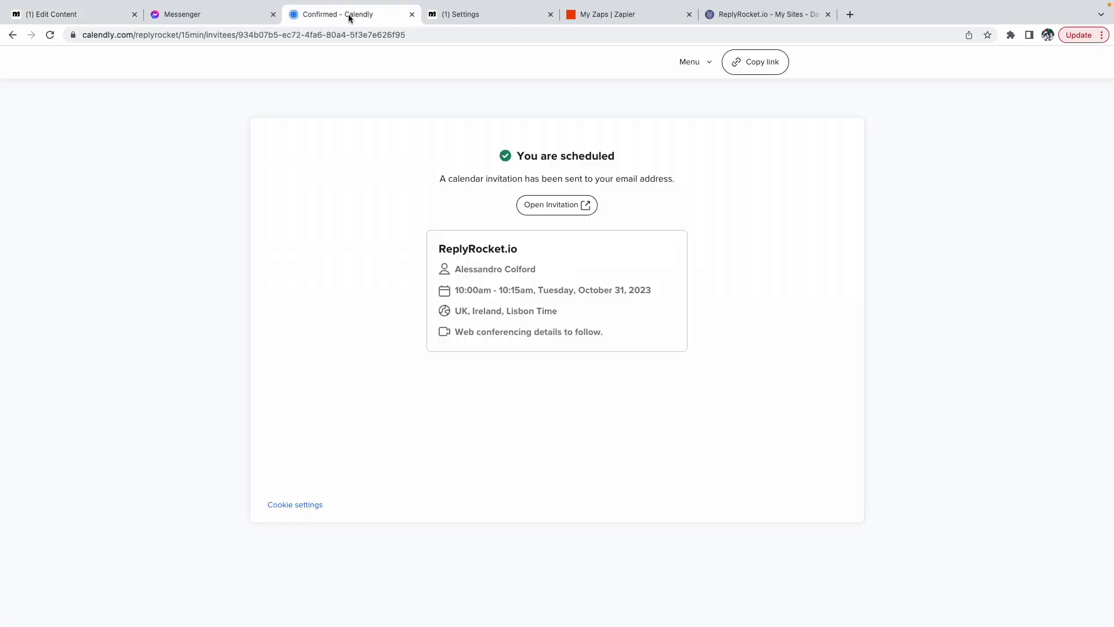
{"action": "left_click", "coordinate": [601, 16]}
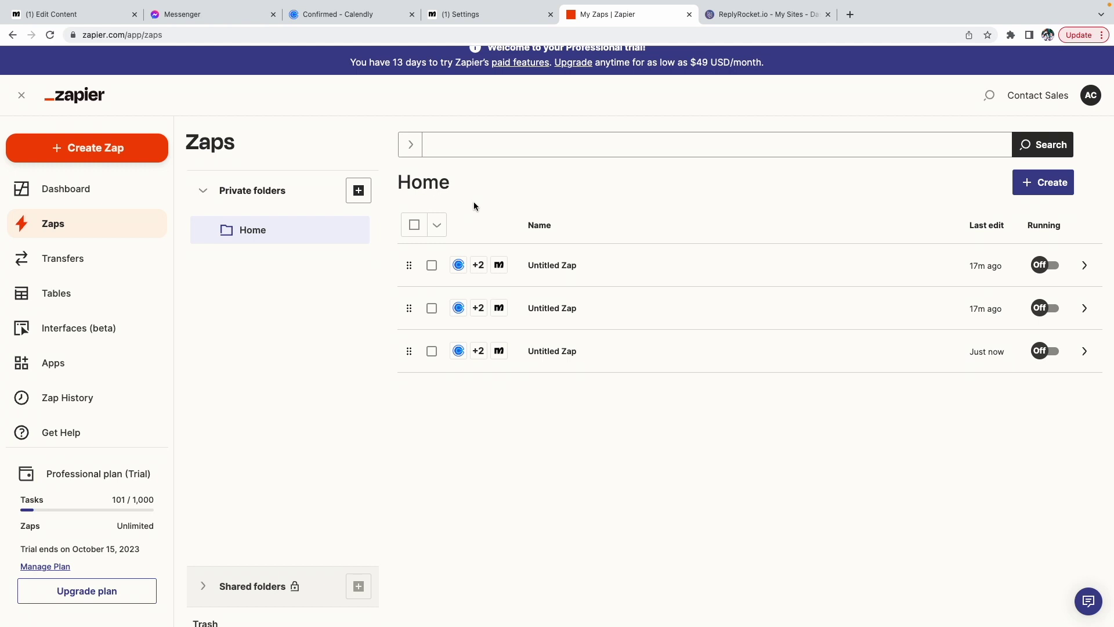
Switch to Manychat and open the custom user fields in the HandyDesk account settings.
{"action": "left_click", "coordinate": [61, 18]}
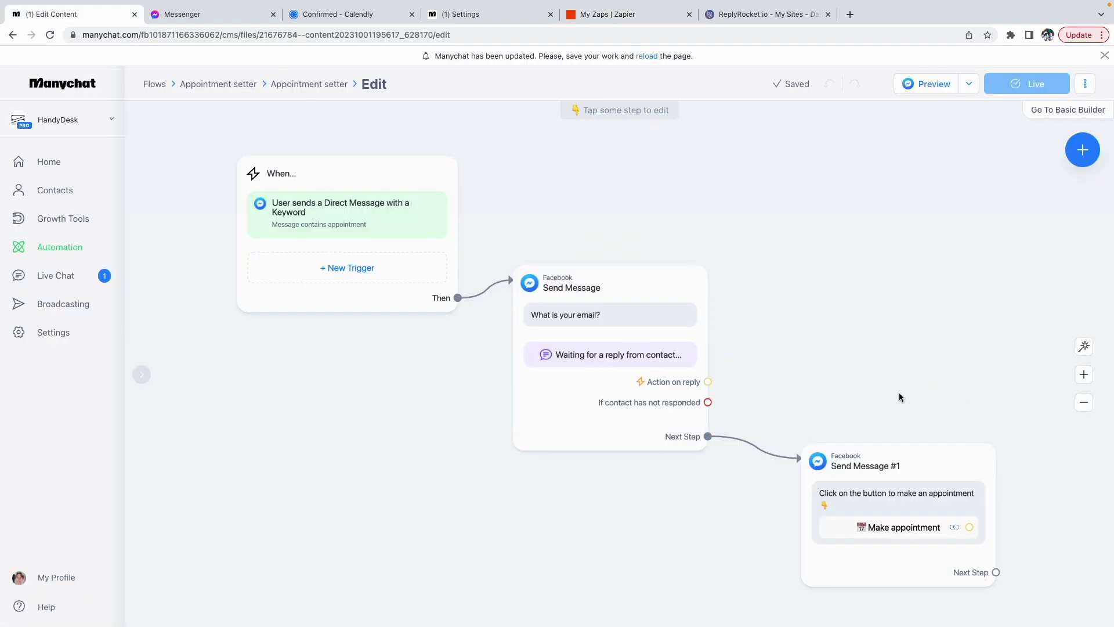
{"action": "key", "text": "alt+Left"}
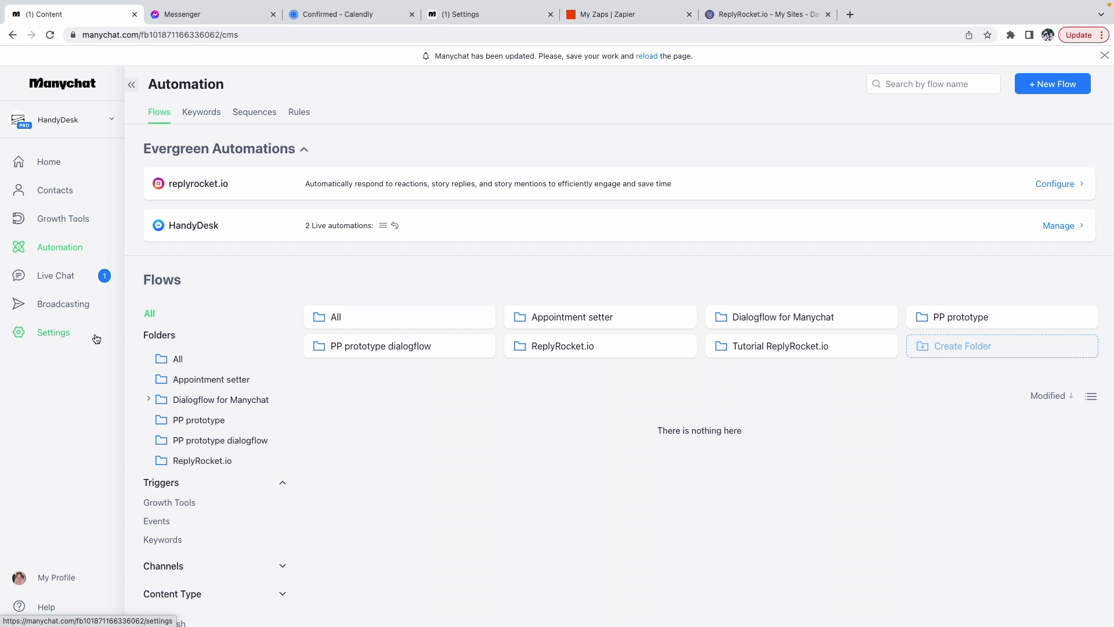
{"action": "left_click", "coordinate": [64, 333]}
{"action": "scroll", "coordinate": [162, 490], "scroll_direction": "down", "scroll_amount": 1}
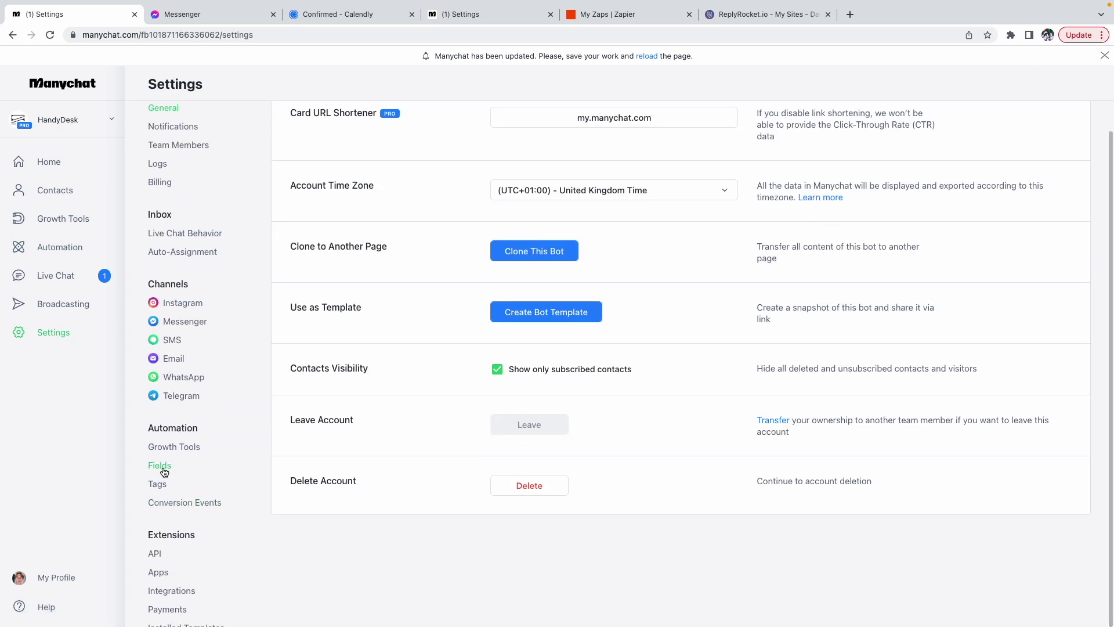
{"action": "left_click", "coordinate": [160, 466]}
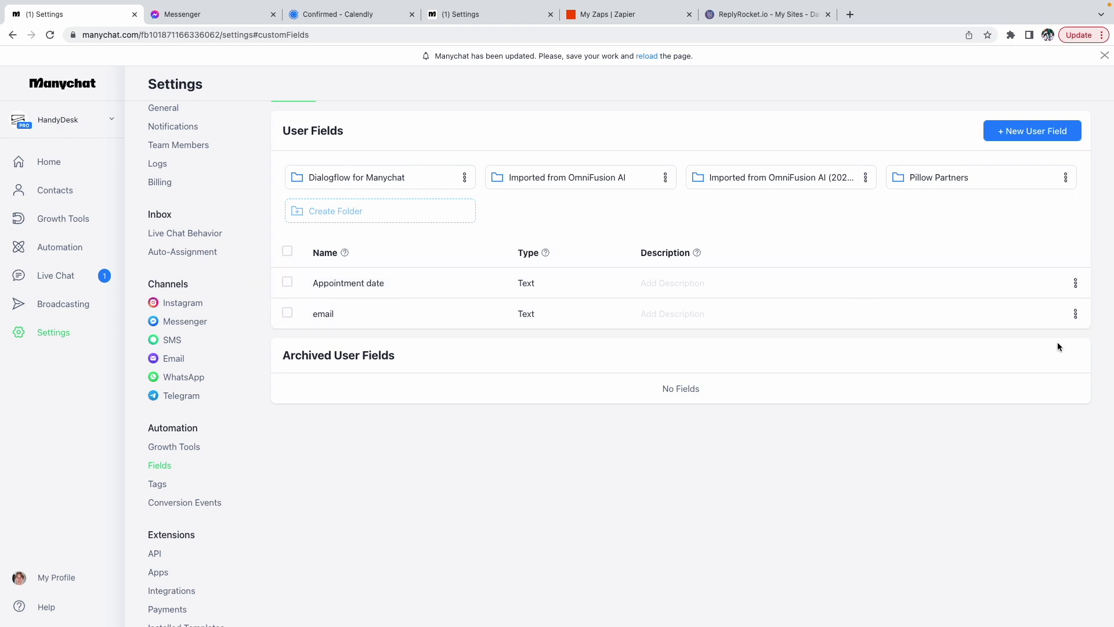
Delete the existing Appointment date and email user fields.
{"action": "left_click", "coordinate": [1075, 282]}
{"action": "left_click", "coordinate": [1051, 318]}
{"action": "left_click", "coordinate": [1076, 282]}
{"action": "left_click", "coordinate": [1054, 326]}
{"action": "left_click", "coordinate": [1075, 358]}
{"action": "left_click", "coordinate": [1025, 402]}
{"action": "left_click", "coordinate": [442, 146]}
{"action": "left_click", "coordinate": [287, 325]}
{"action": "left_click", "coordinate": [1056, 297]}
{"action": "left_click", "coordinate": [1039, 321]}
{"action": "left_click", "coordinate": [643, 228]}
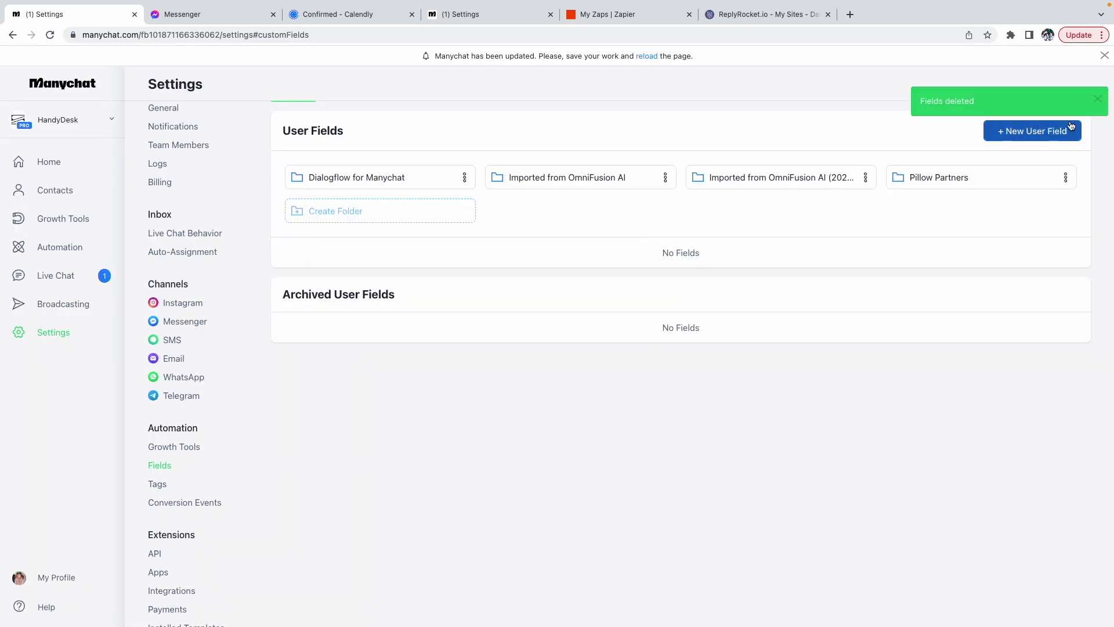
Create a new text user field named "email" in the User Fields folder.
{"action": "left_click", "coordinate": [1033, 136]}
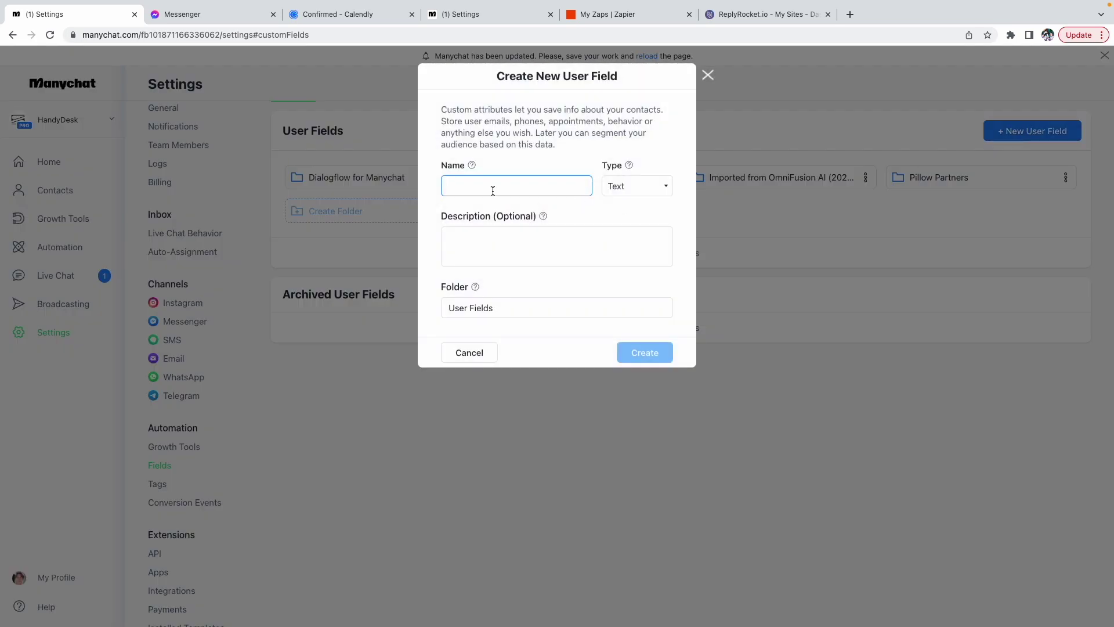
{"action": "type", "text": "email"}
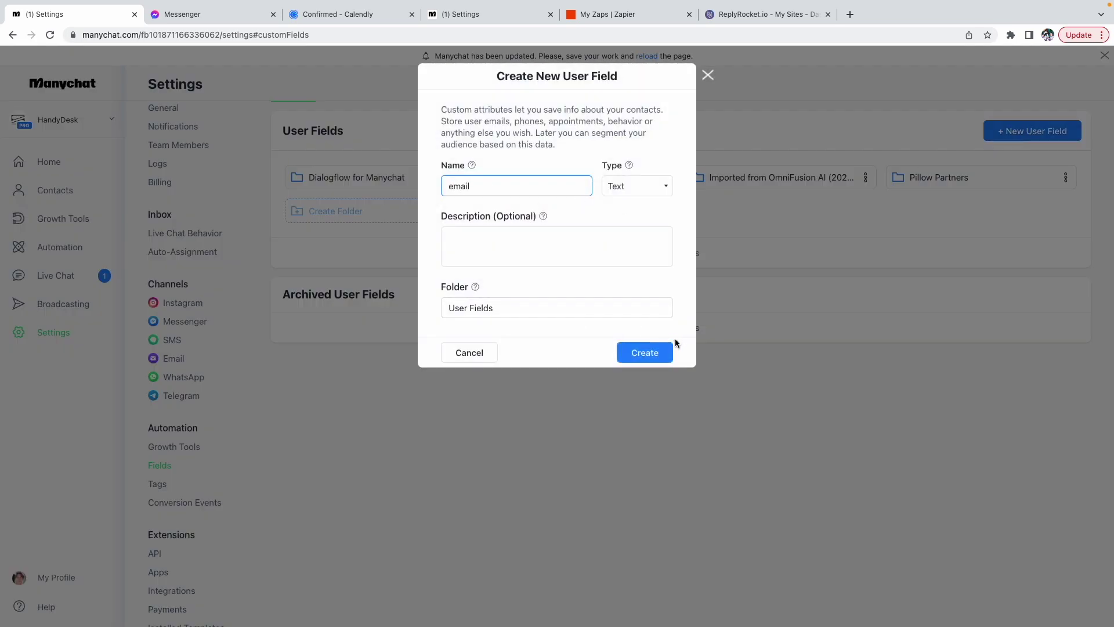
{"action": "left_click", "coordinate": [667, 345]}
Create a second text user field named "Appointment date" in the User Fields folder.
{"action": "left_click", "coordinate": [1010, 131]}
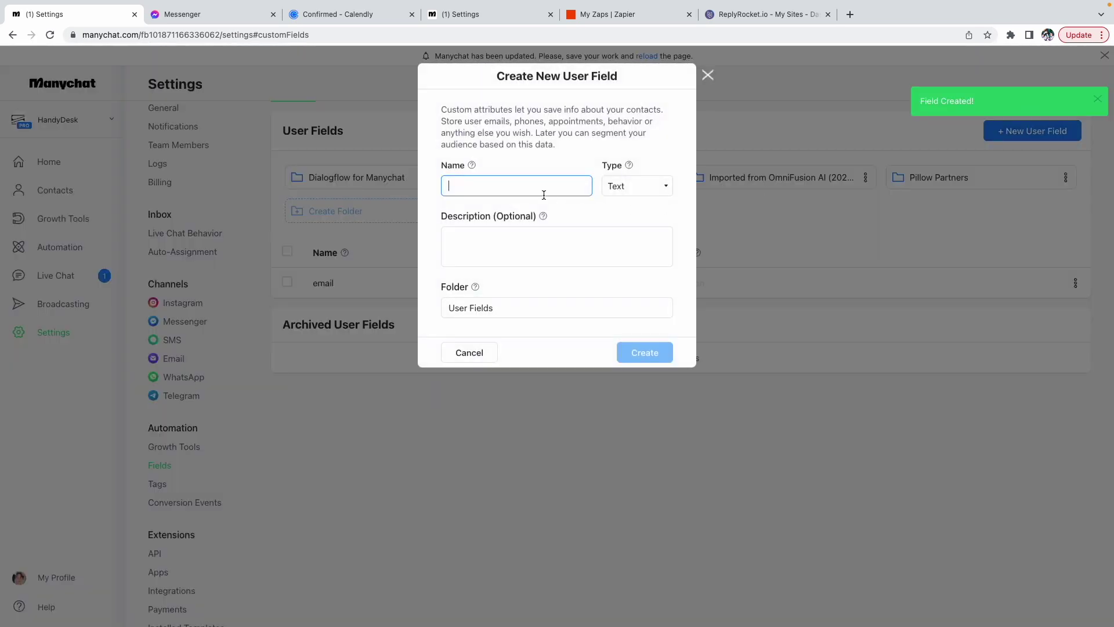
{"action": "type", "text": "App"}
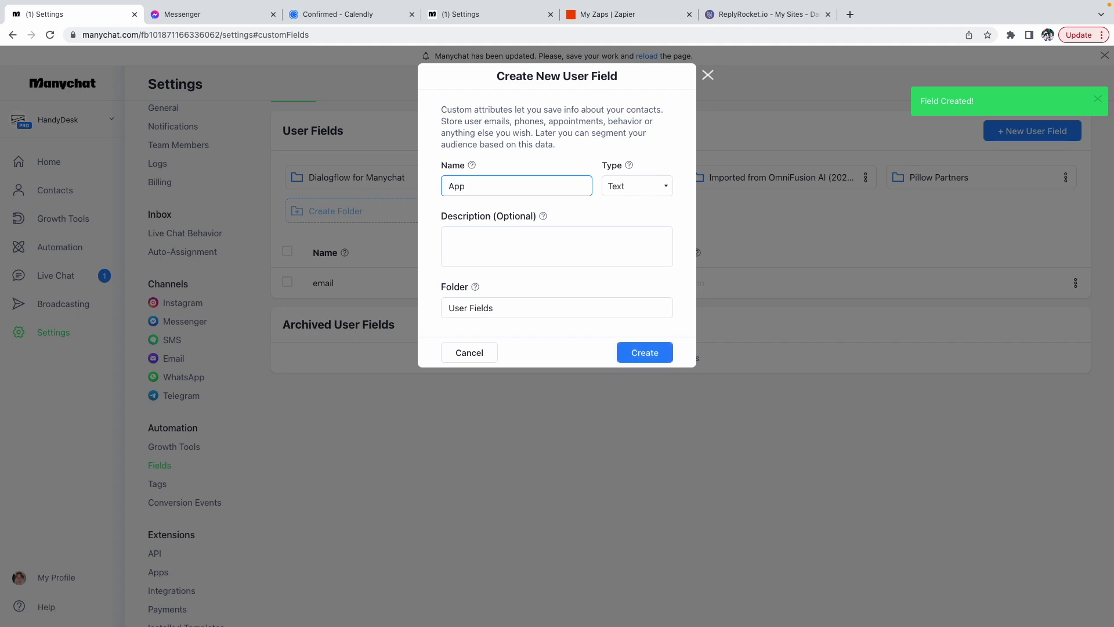
{"action": "type", "text": "ointment date"}
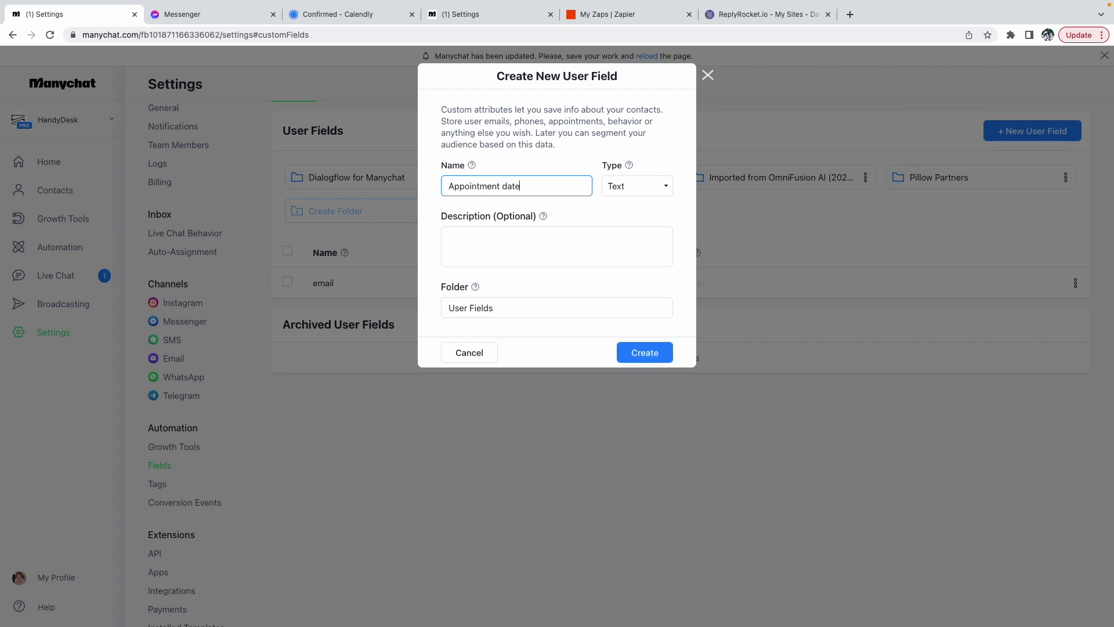
{"action": "left_click", "coordinate": [644, 352]}
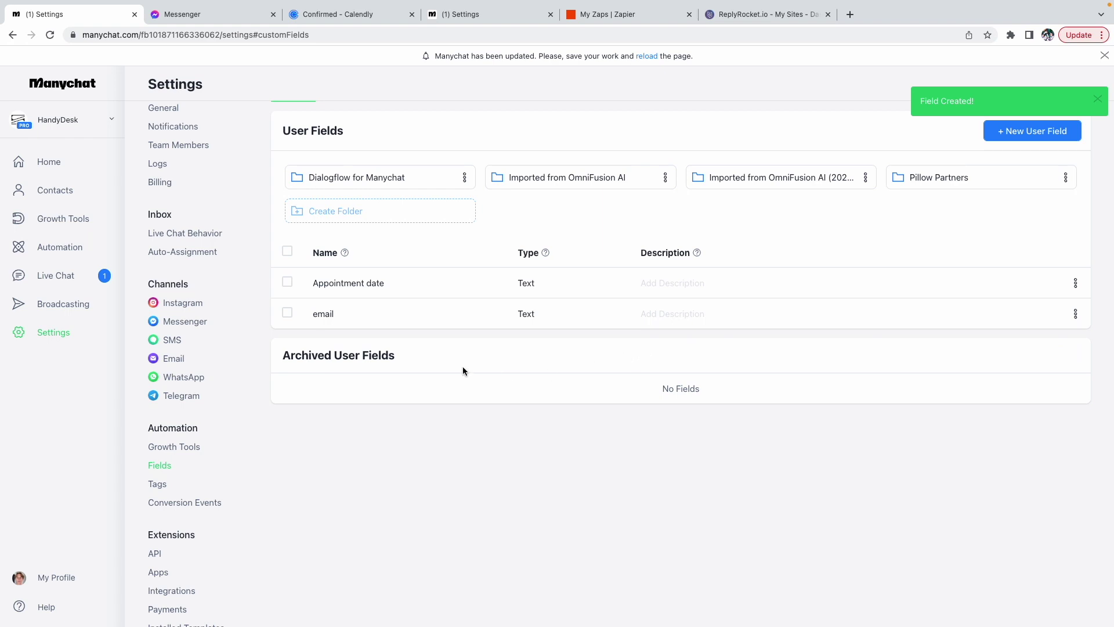
Create an automation flow folder named "Appointment setter v2".
{"action": "left_click", "coordinate": [64, 247]}
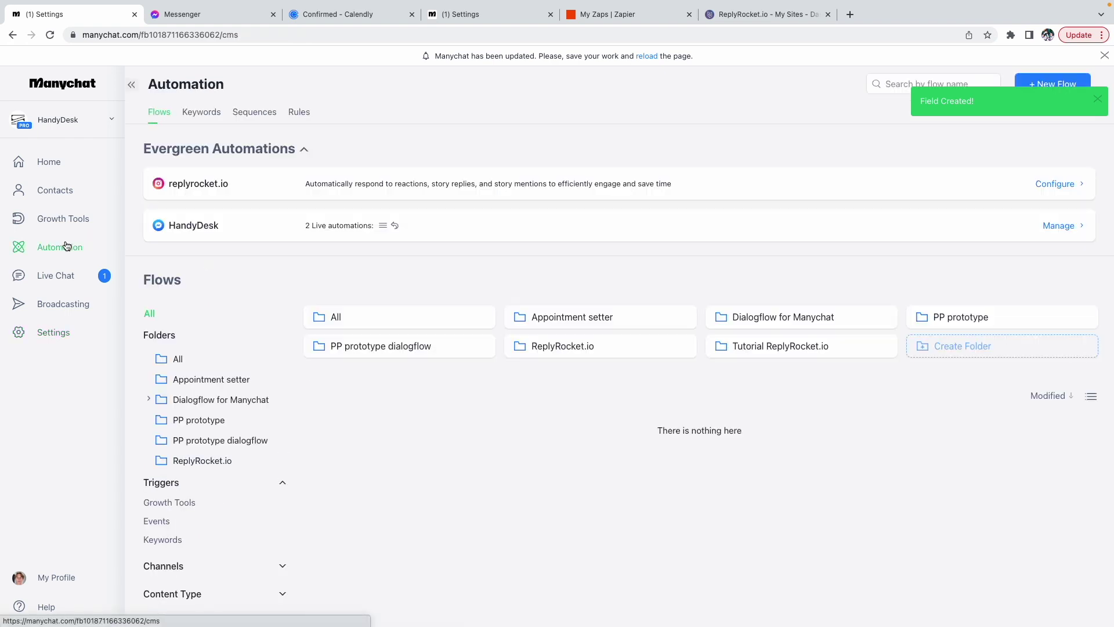
{"action": "left_click", "coordinate": [977, 350]}
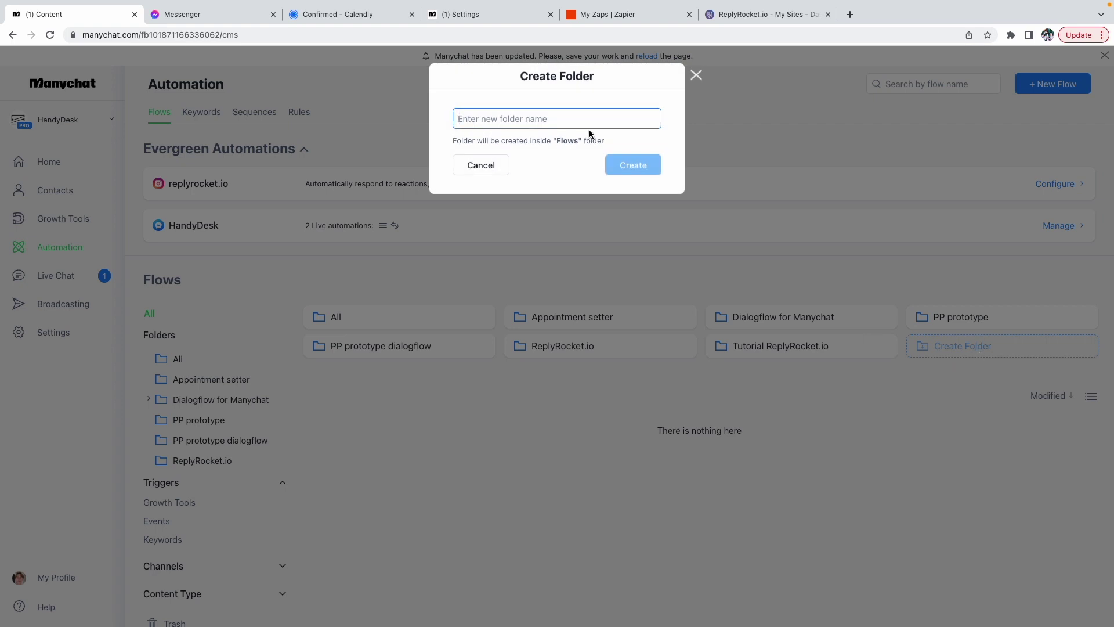
{"action": "type", "text": "Appoi"}
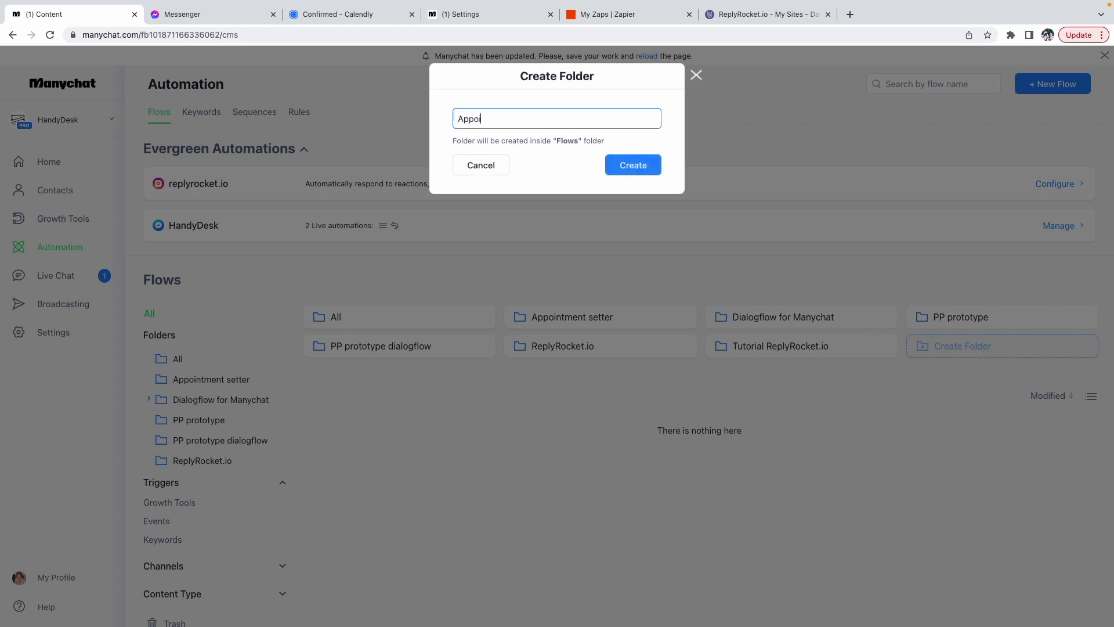
{"action": "type", "text": "ntment setter v2"}
{"action": "left_click", "coordinate": [617, 164]}
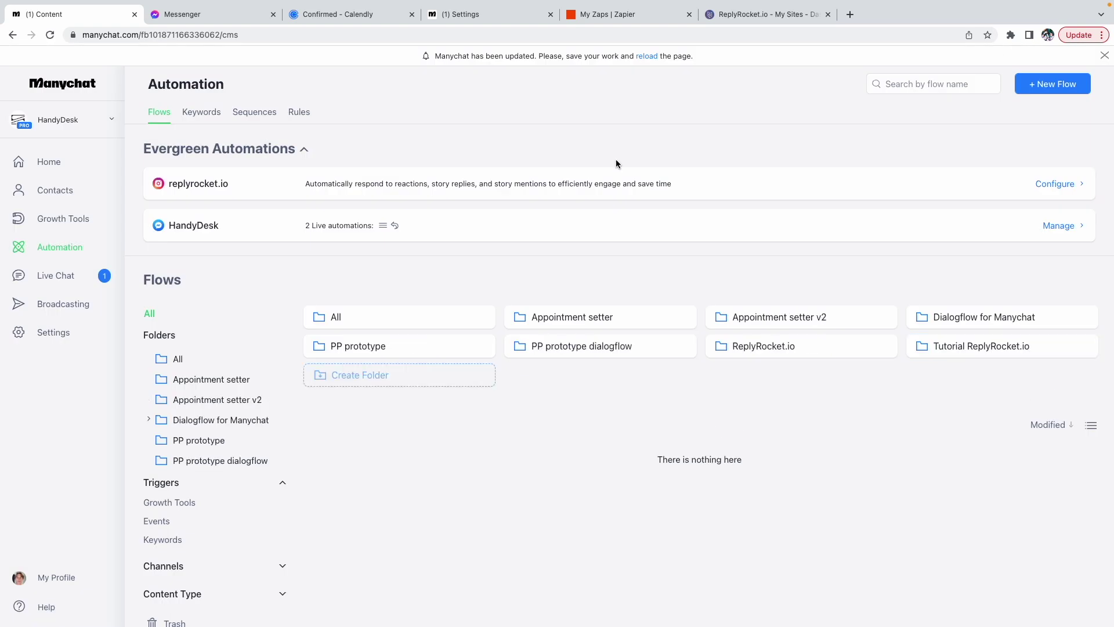
Create a new flow from scratch inside the Appointment setter v2 folder.
{"action": "left_click", "coordinate": [834, 330]}
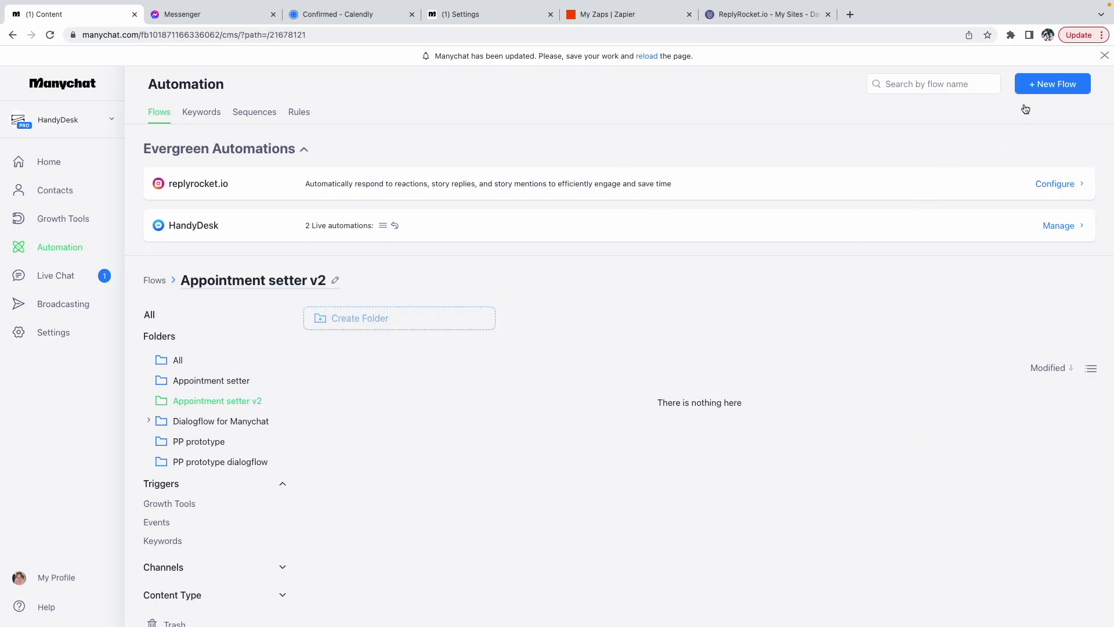
{"action": "left_click", "coordinate": [1042, 88]}
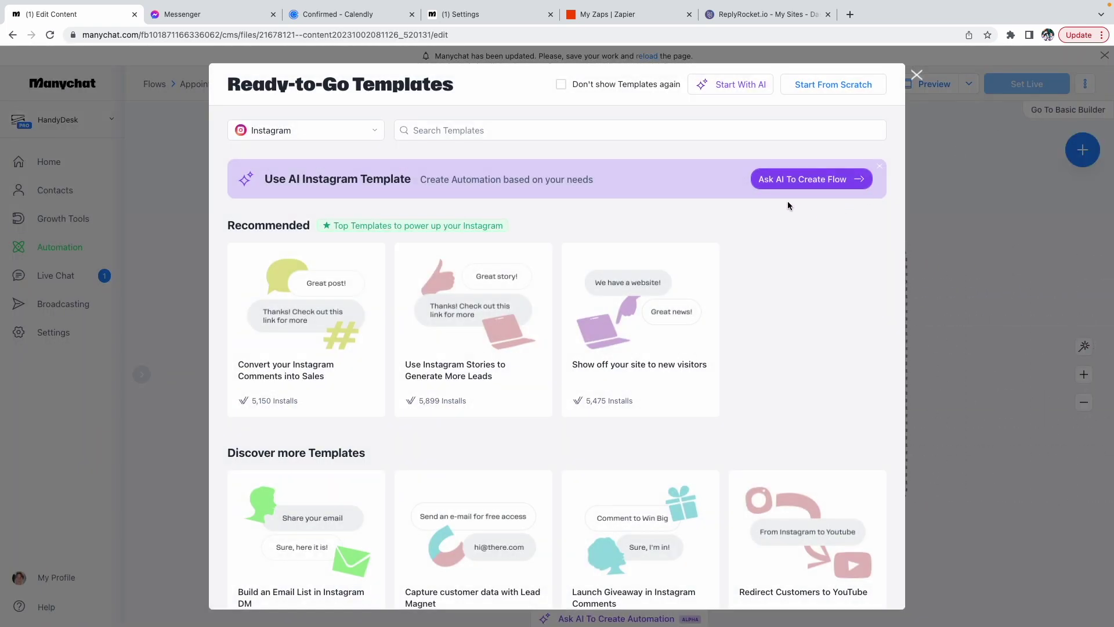
{"action": "left_click", "coordinate": [808, 94]}
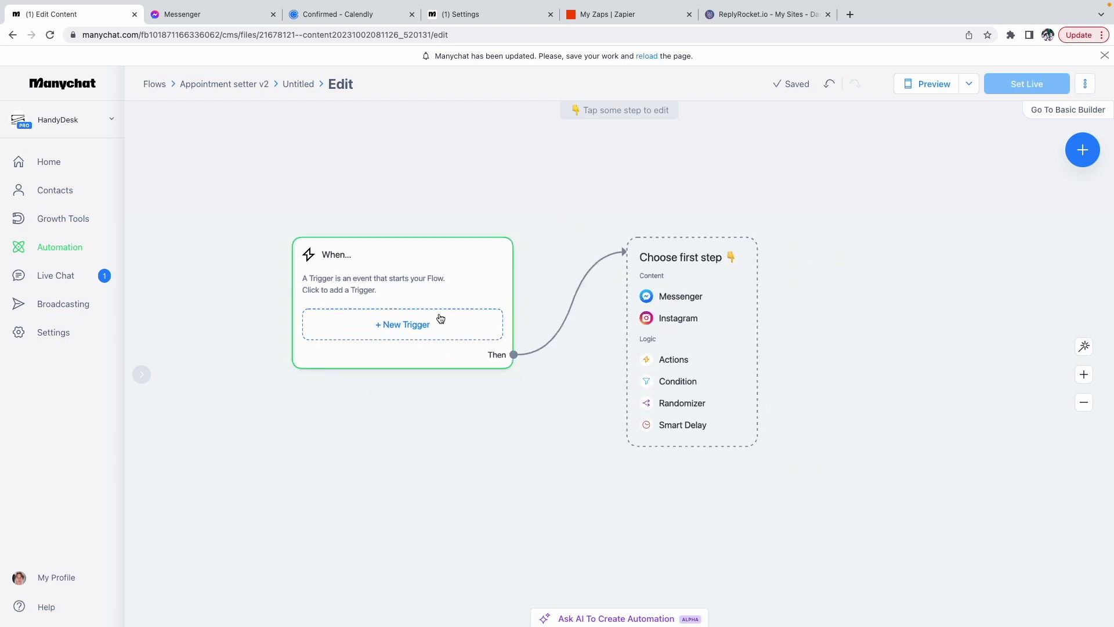
Make a Messenger message the flow's first step, add a User Input block to it and remove the empty text block.
{"action": "left_click", "coordinate": [665, 304]}
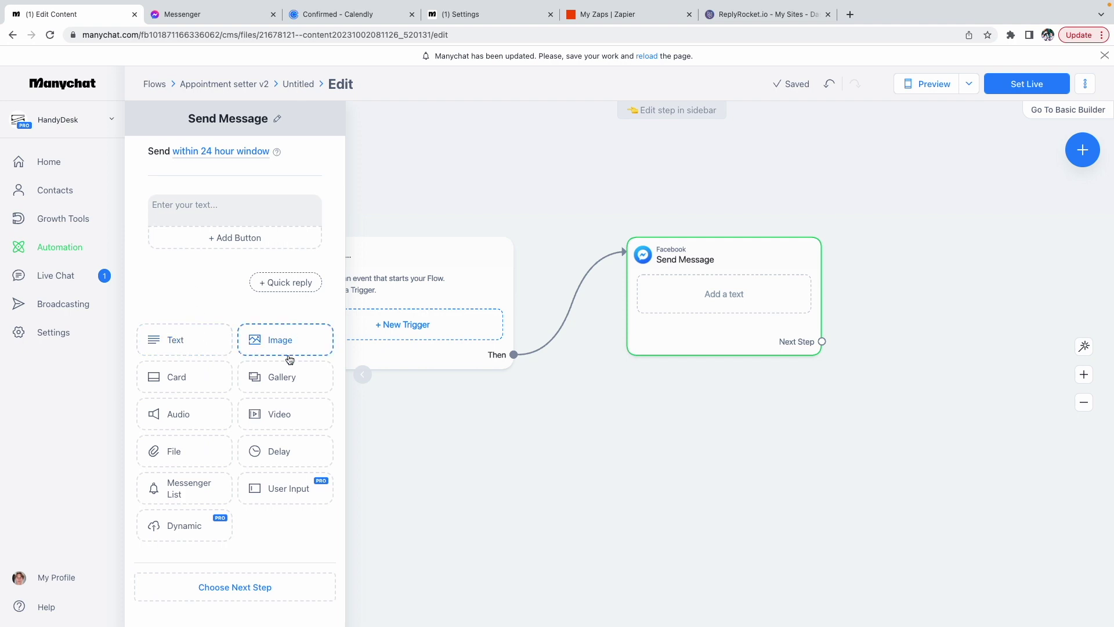
{"action": "left_click", "coordinate": [281, 502]}
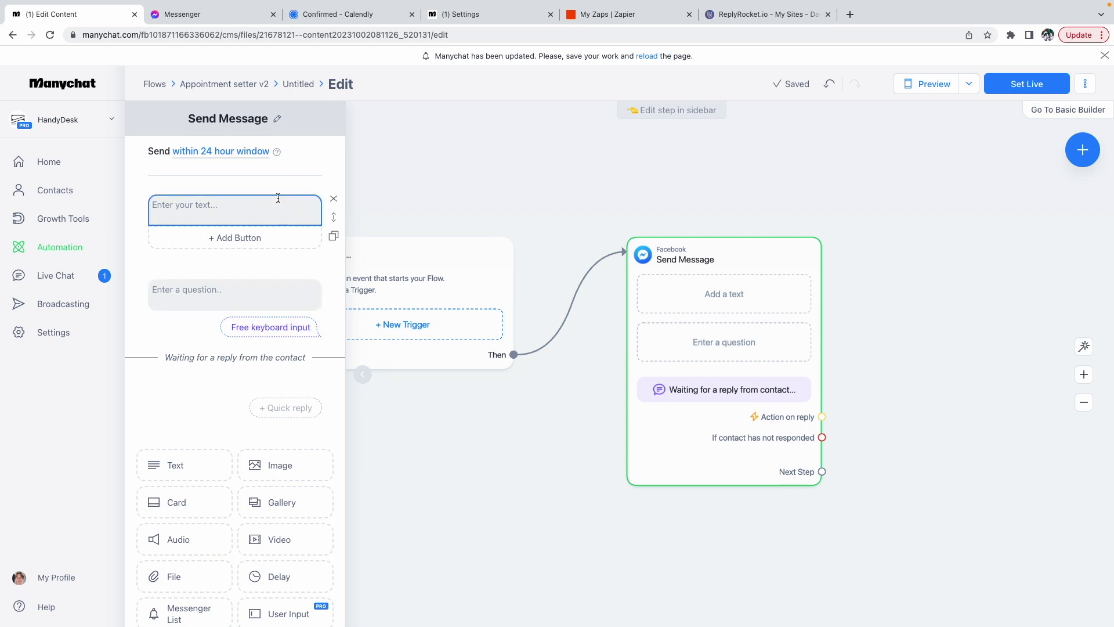
{"action": "left_click", "coordinate": [334, 202]}
Set the User Input block's question to "What is your email?".
{"action": "left_click", "coordinate": [202, 218]}
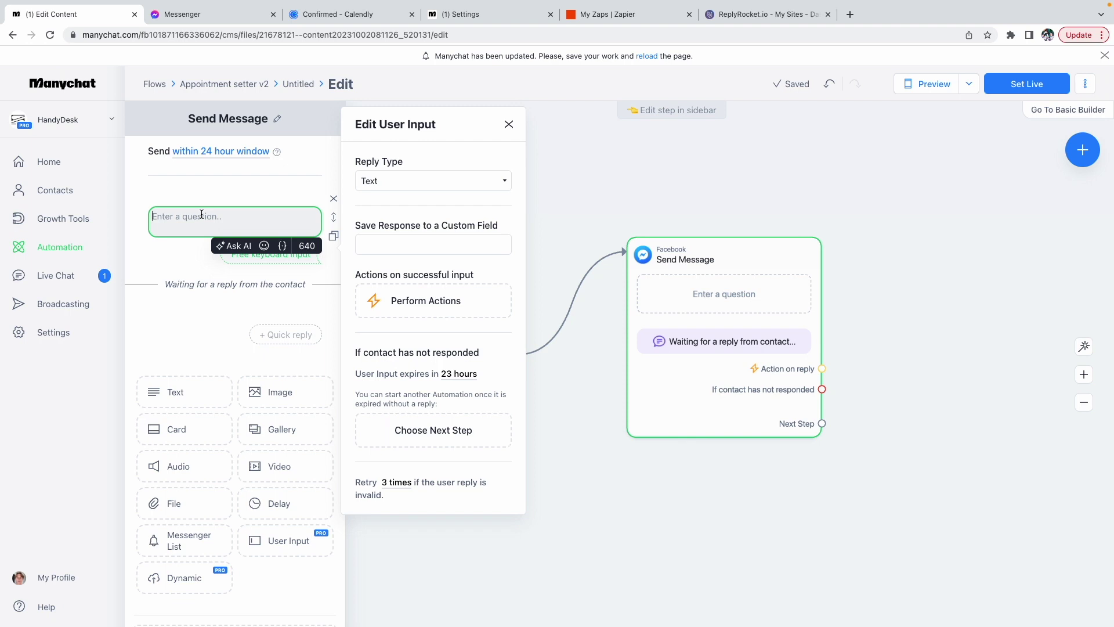
{"action": "type", "text": "What is your email?"}
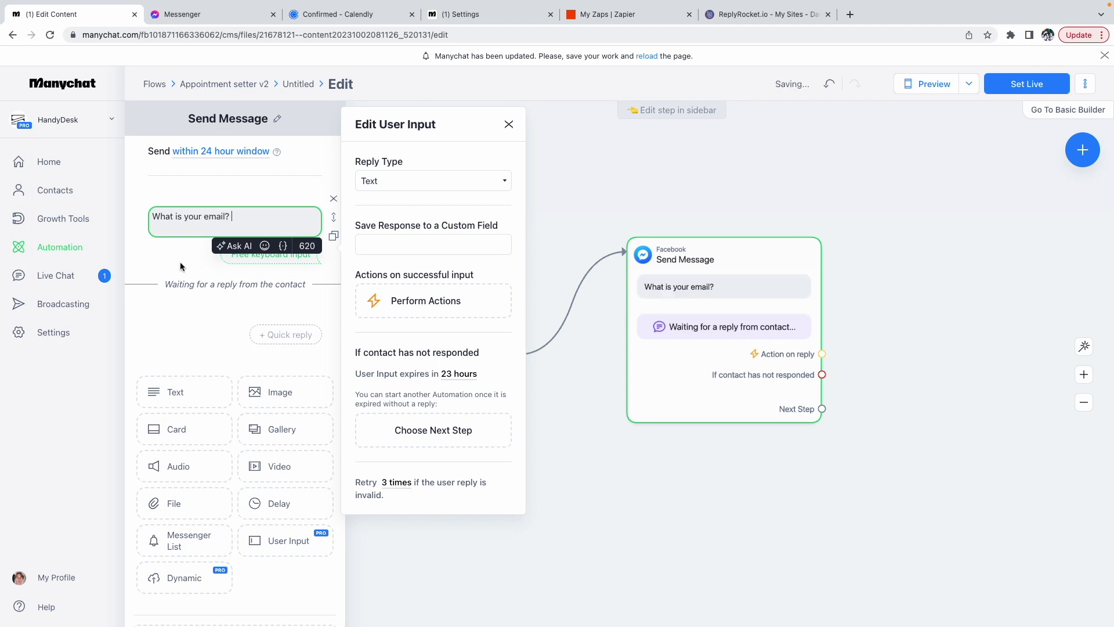
{"action": "left_click", "coordinate": [228, 236]}
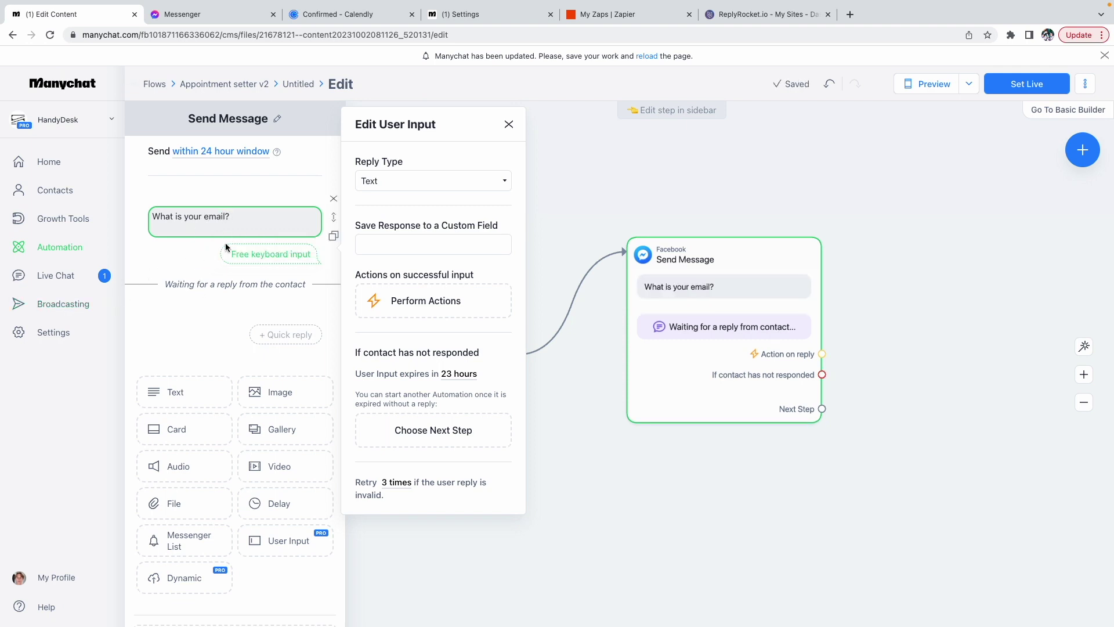
{"action": "left_click", "coordinate": [509, 124]}
Set the User Input block's reply type to Email and clear its "Skip" button text.
{"action": "left_click", "coordinate": [191, 217]}
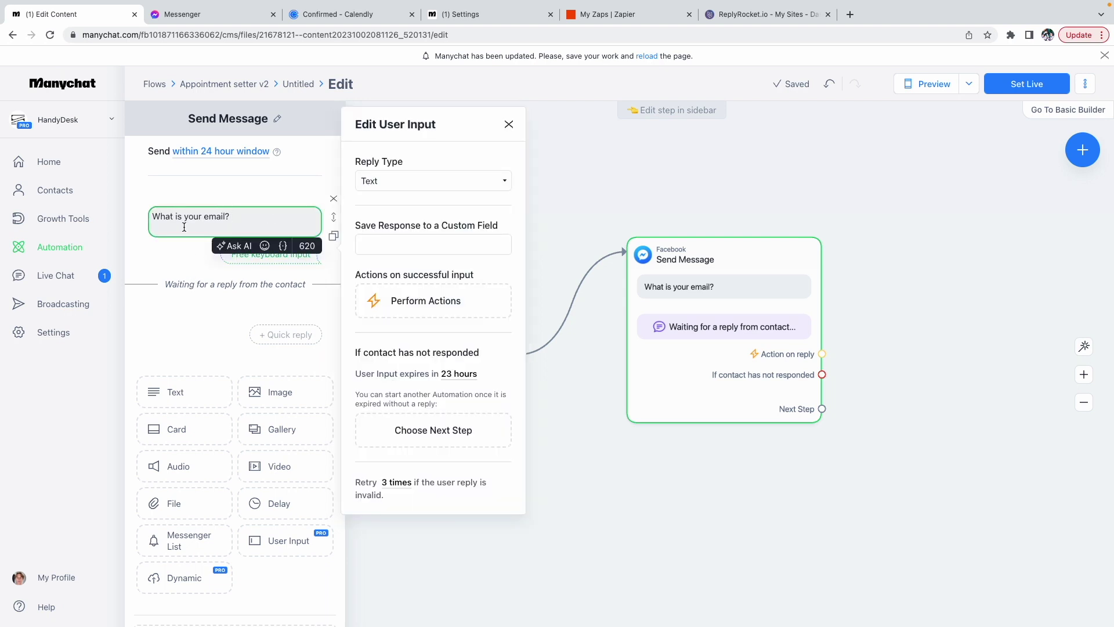
{"action": "left_click", "coordinate": [397, 179]}
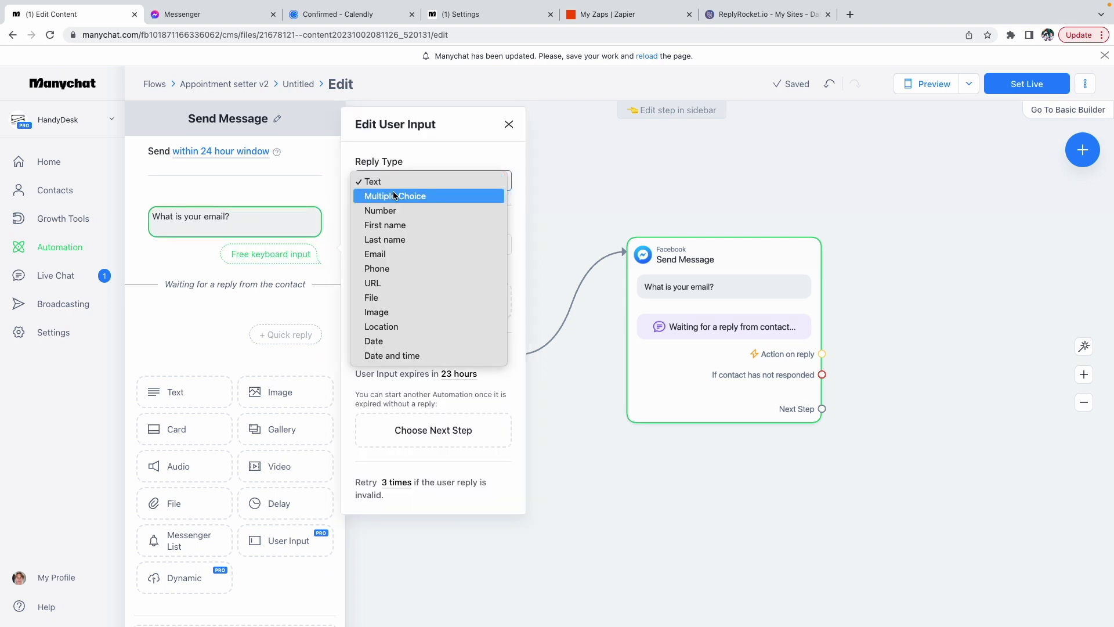
{"action": "left_click", "coordinate": [395, 252]}
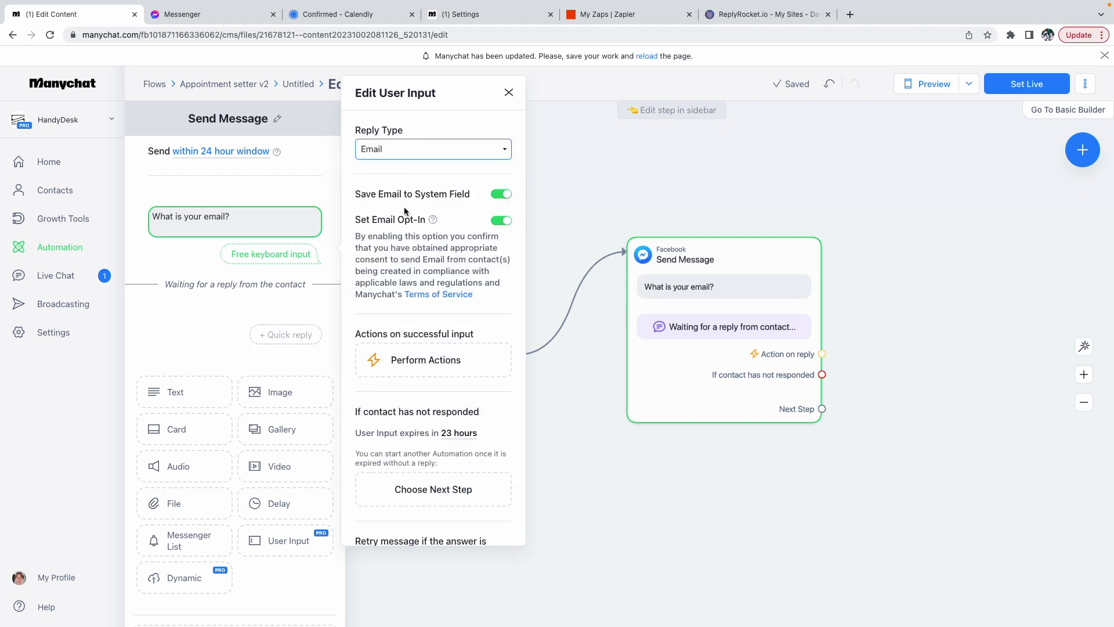
{"action": "scroll", "coordinate": [397, 243], "scroll_direction": "down", "scroll_amount": 3}
{"action": "left_click", "coordinate": [383, 477]}
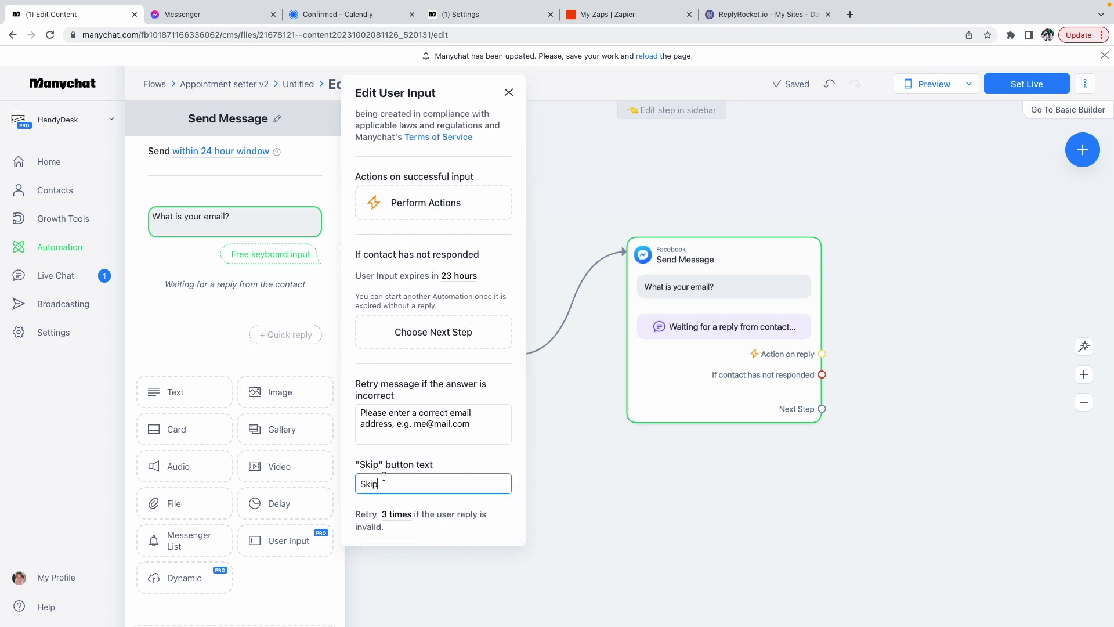
{"action": "key", "text": "BackSpace"}
{"action": "key", "text": "BackSpace"}
{"action": "key", "text": "BackSpace"}
{"action": "key", "text": "BackSpace"}
{"action": "scroll", "coordinate": [387, 444], "scroll_direction": "up", "scroll_amount": 5}
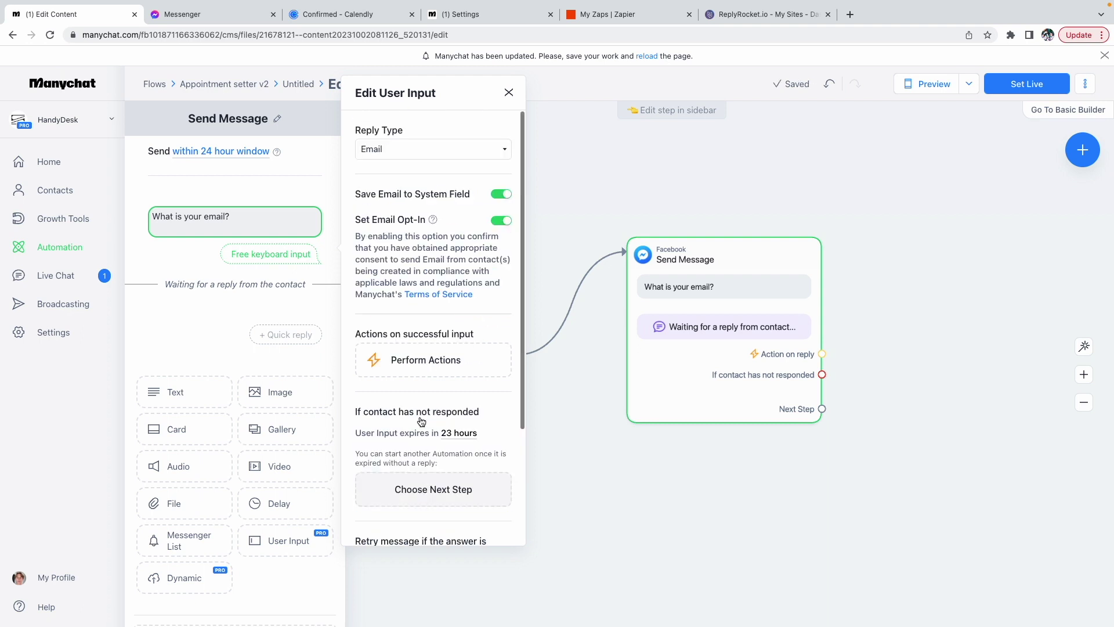
Turn off saving the email to the system field and save the response to the custom field "email" instead.
{"action": "left_click", "coordinate": [498, 195]}
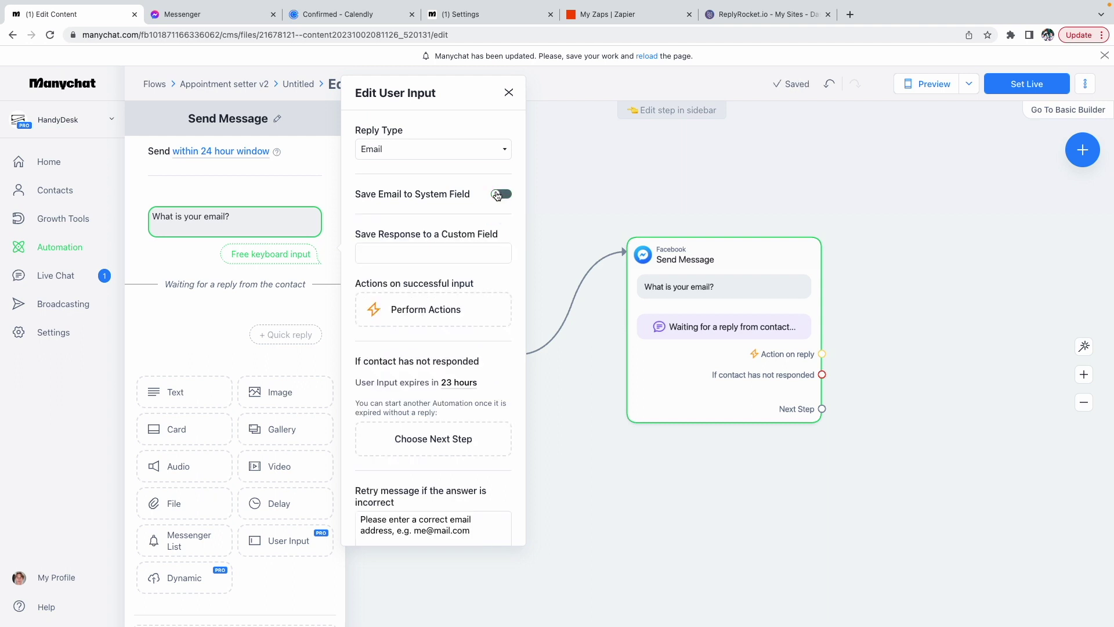
{"action": "left_click", "coordinate": [395, 254]}
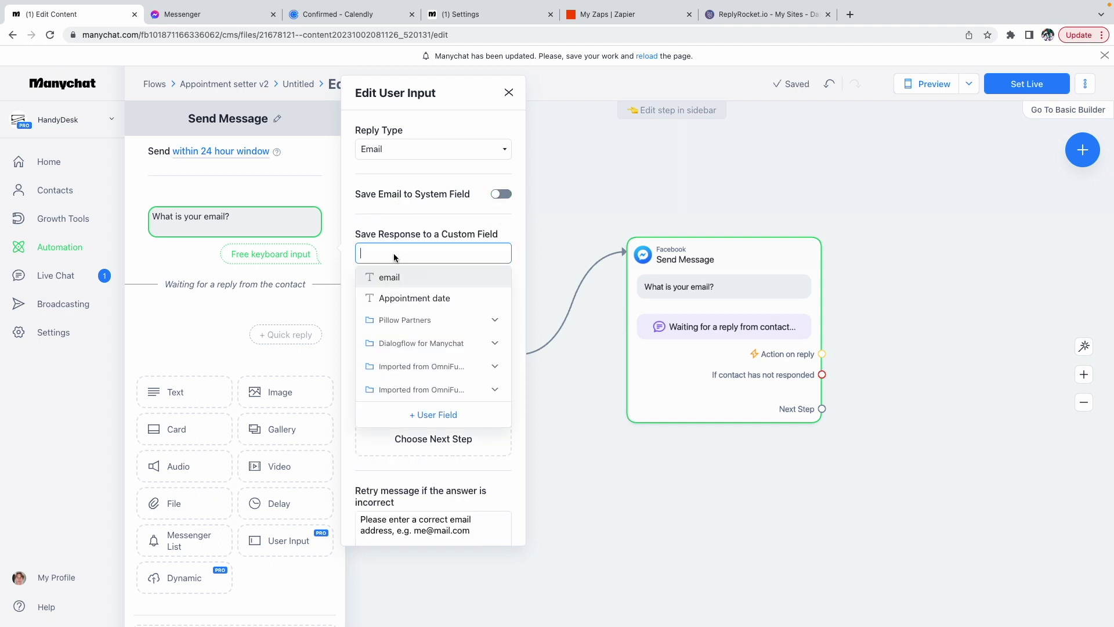
{"action": "left_click", "coordinate": [393, 279]}
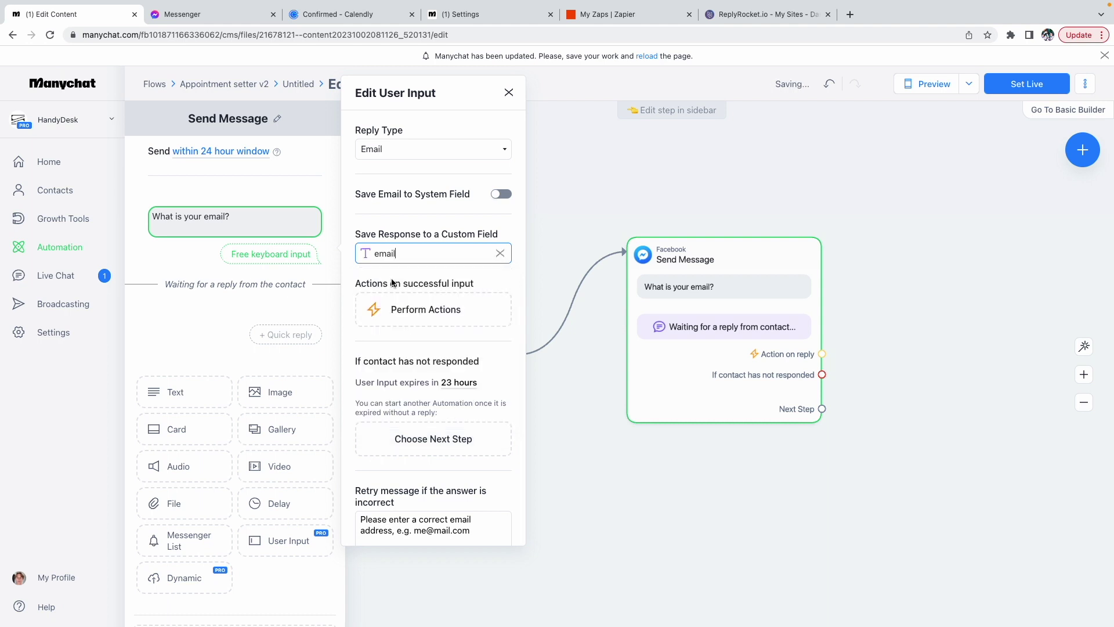
{"action": "left_click", "coordinate": [607, 189]}
Add a new Messenger message as the next step after the email question.
{"action": "left_click_drag", "start_coordinate": [719, 258], "coordinate": [702, 241]}
{"action": "left_click_drag", "start_coordinate": [868, 319], "coordinate": [629, 330]}
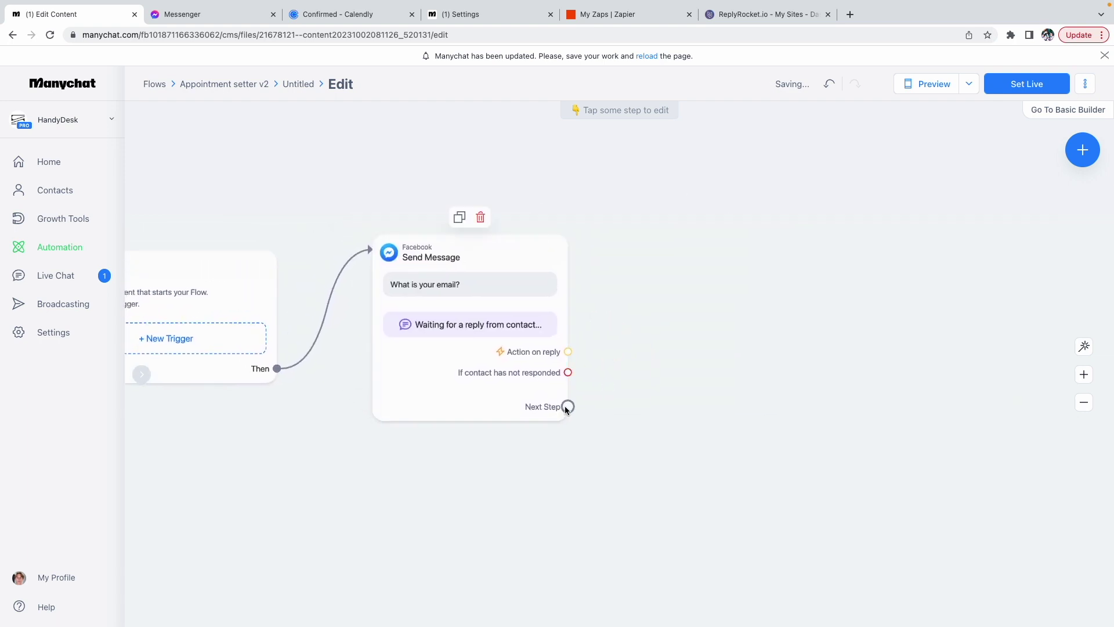
{"action": "left_click_drag", "start_coordinate": [567, 408], "coordinate": [653, 243]}
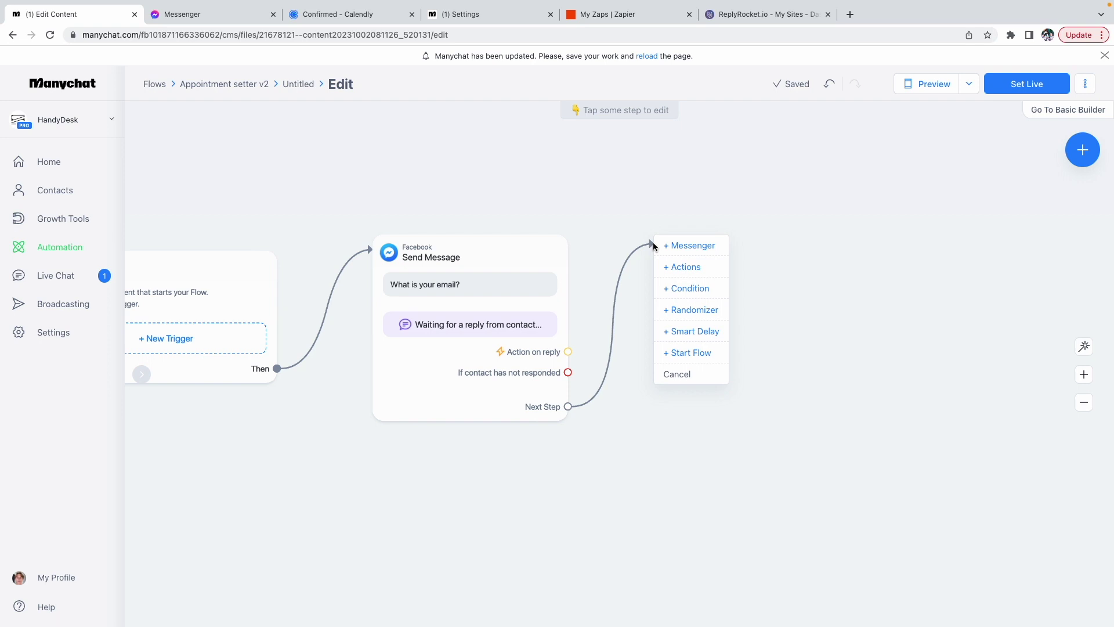
{"action": "left_click", "coordinate": [689, 246]}
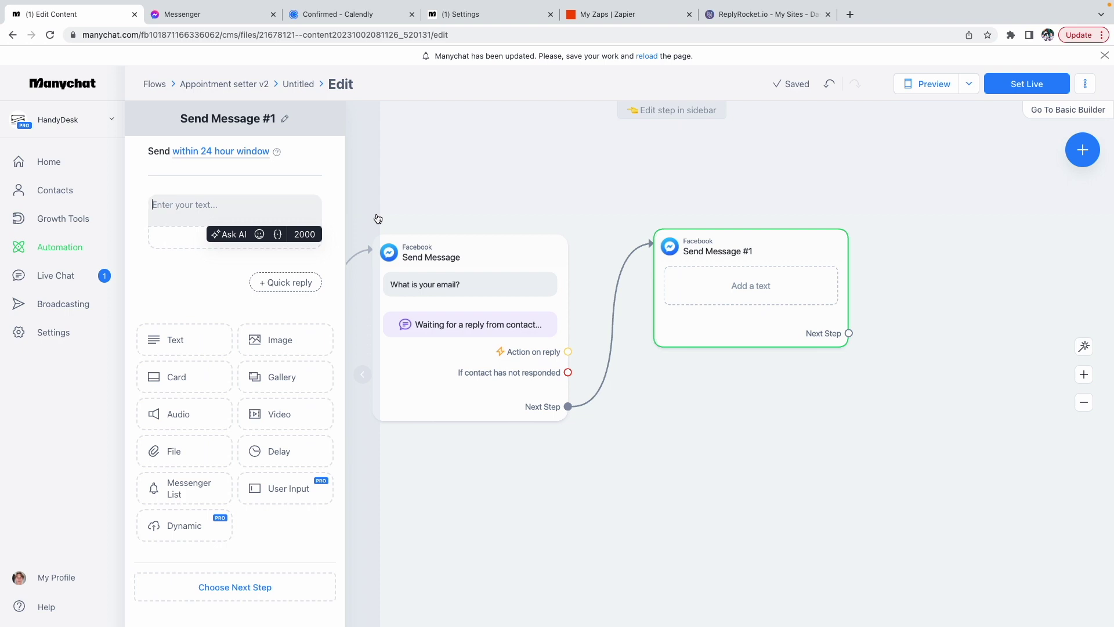
Write "Click on the button to make an appointment 👇" as the new message's text.
{"action": "type", "text": "Ck"}
{"action": "key", "text": "BackSpace"}
{"action": "key", "text": "BackSpace"}
{"action": "type", "text": "Click on the button to make an appoi"}
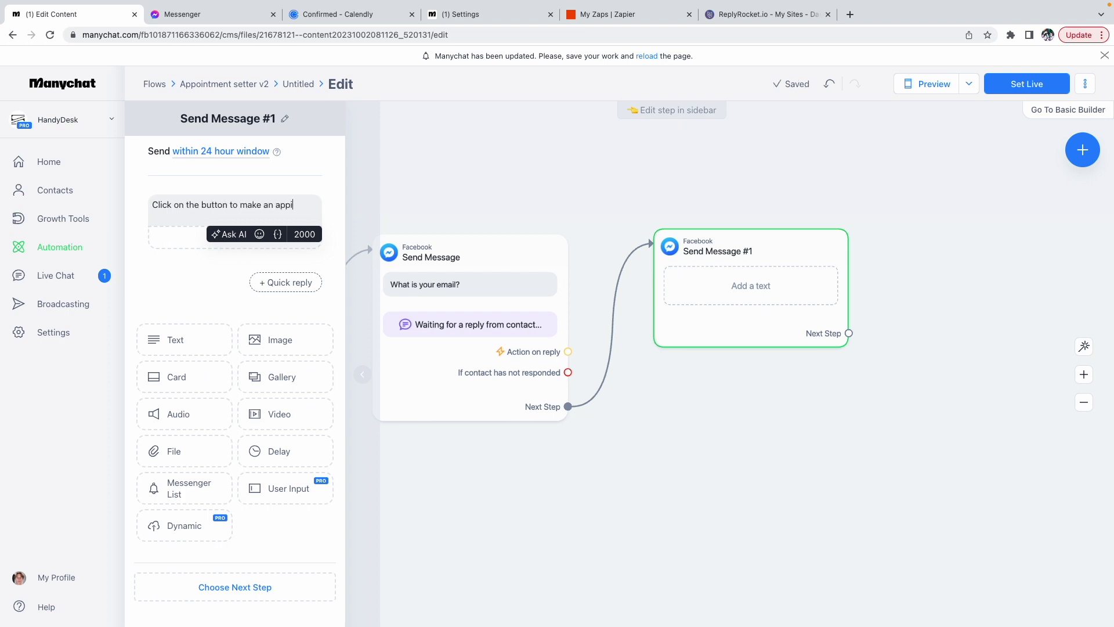
{"action": "type", "text": "ntment"}
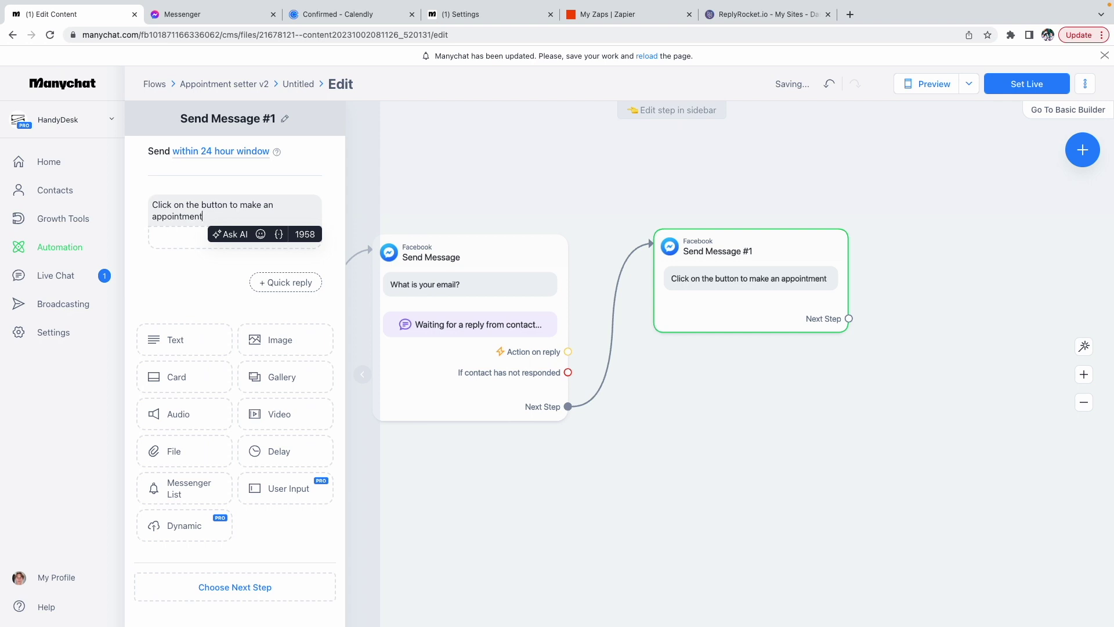
{"action": "key", "text": "ctrl+super+space"}
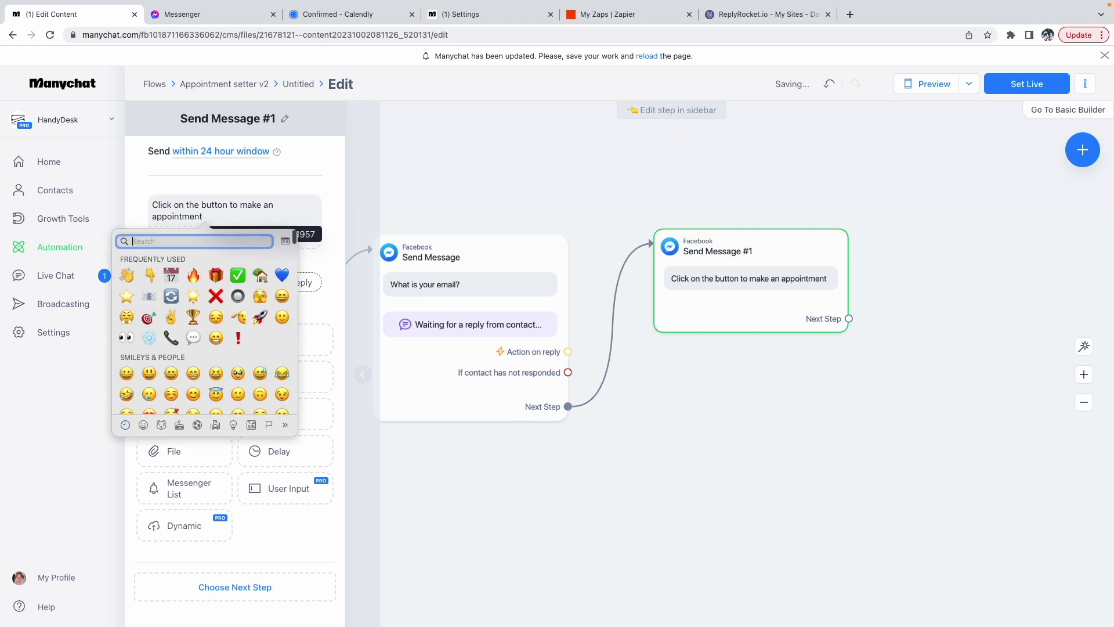
{"action": "left_click", "coordinate": [150, 276]}
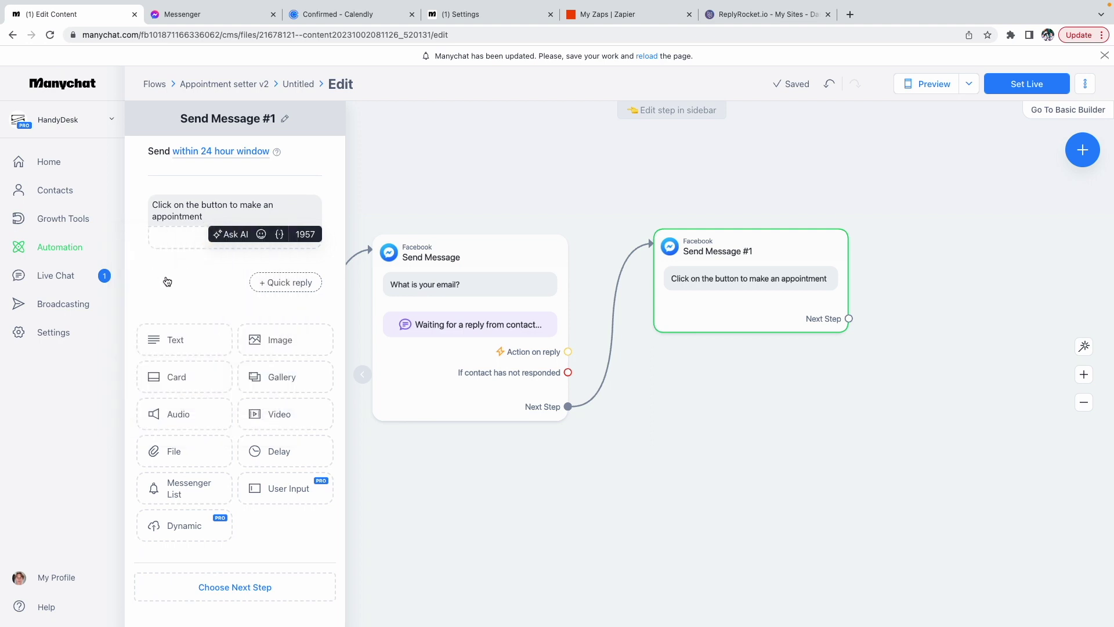
Add a button to the message and title it "Make appointment" with a calendar emoji in front.
{"action": "left_click", "coordinate": [223, 247]}
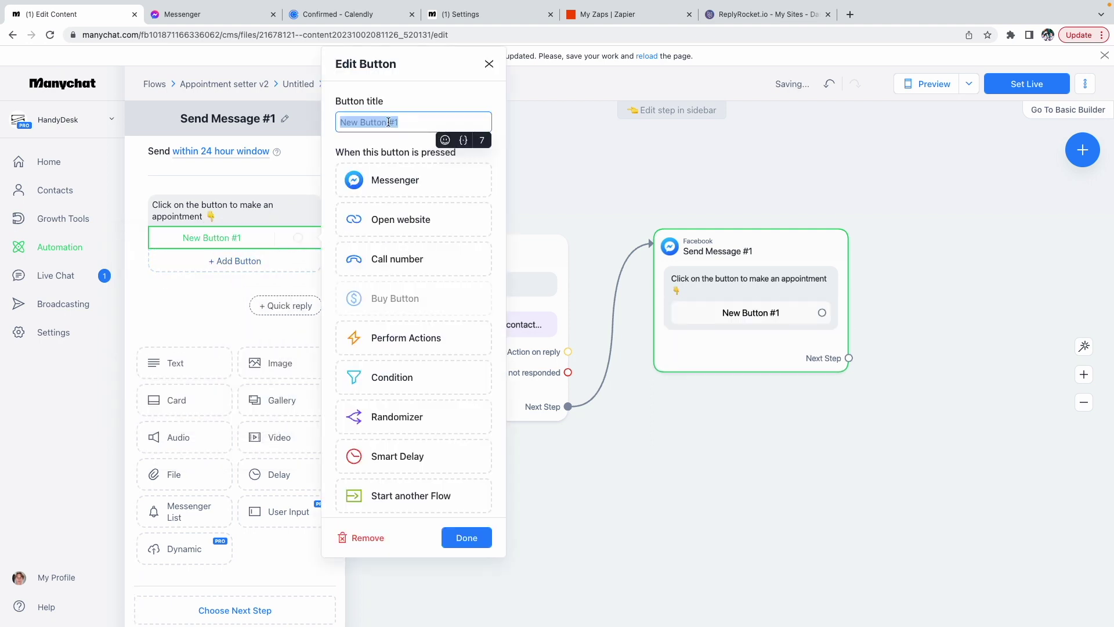
{"action": "key", "text": "BackSpace"}
{"action": "key", "text": "ctrl+super+space"}
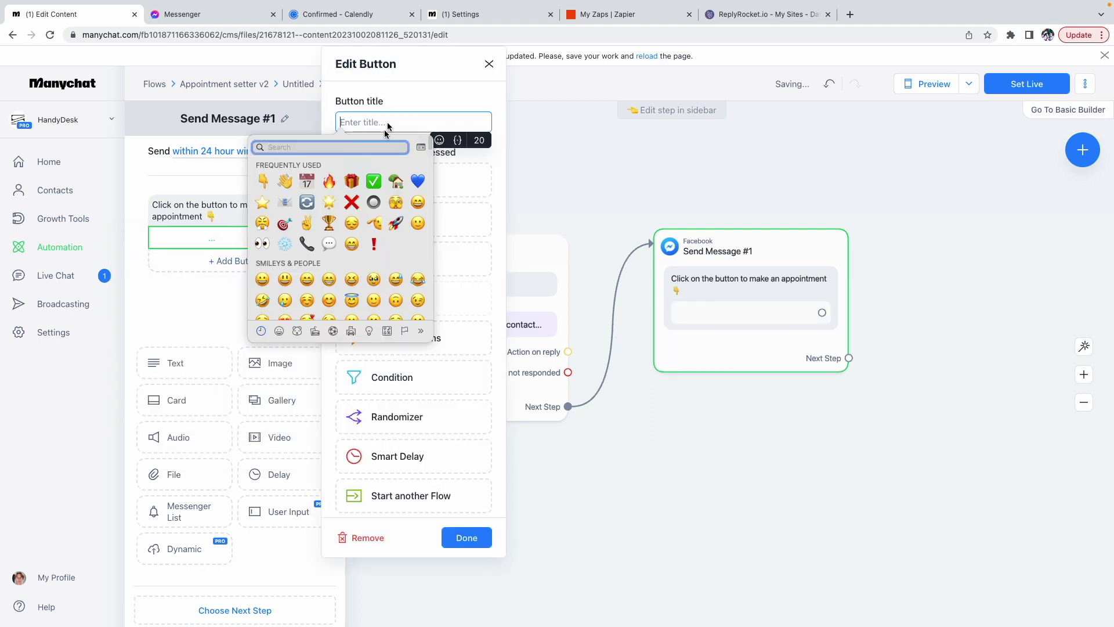
{"action": "left_click", "coordinate": [312, 181]}
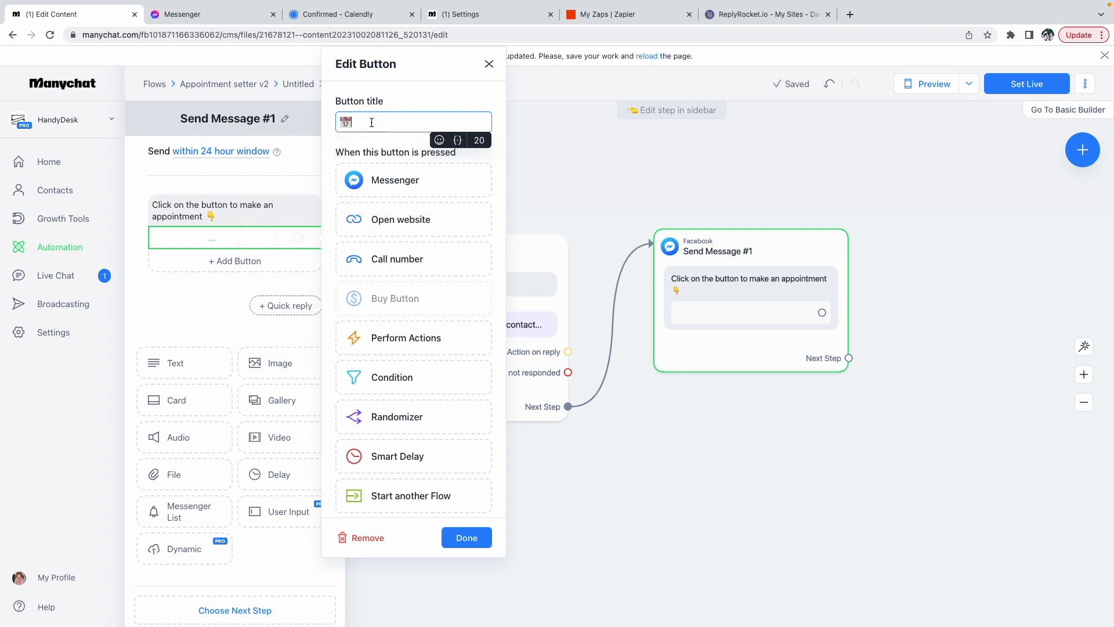
{"action": "type", "text": "Make app"}
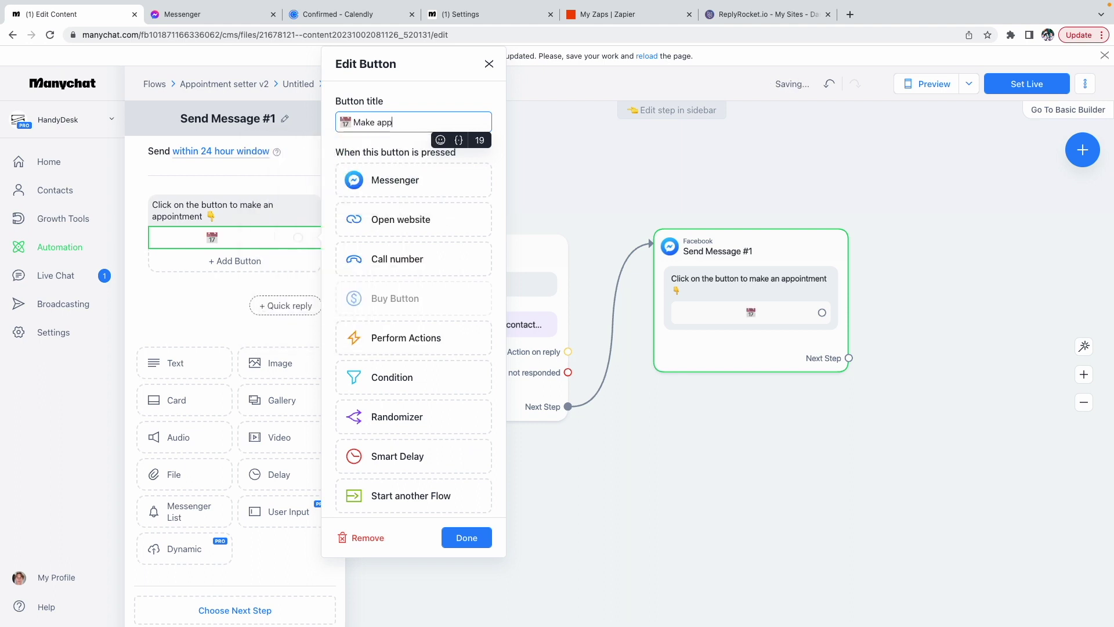
{"action": "type", "text": "ointment"}
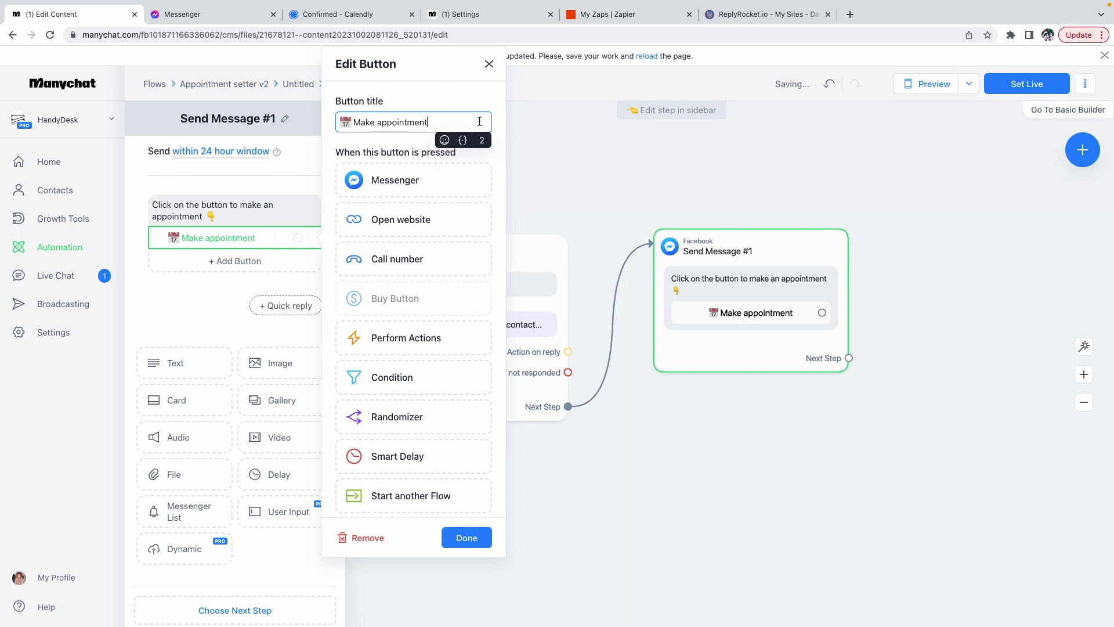
{"action": "double_click", "coordinate": [481, 141]}
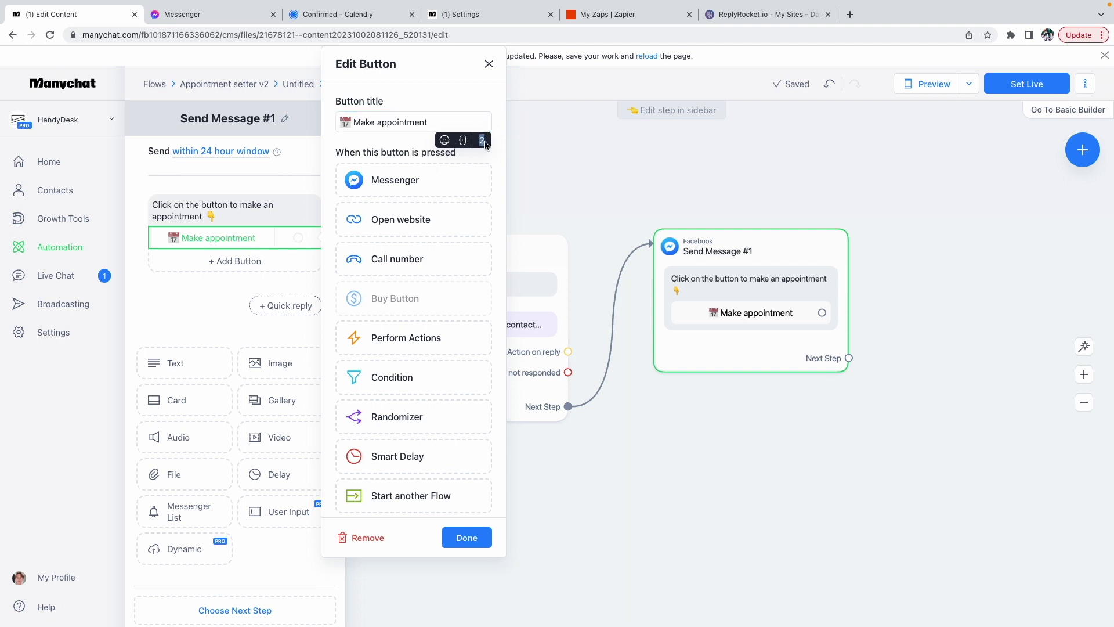
{"action": "left_click", "coordinate": [378, 122]}
{"action": "type", "text": "an"}
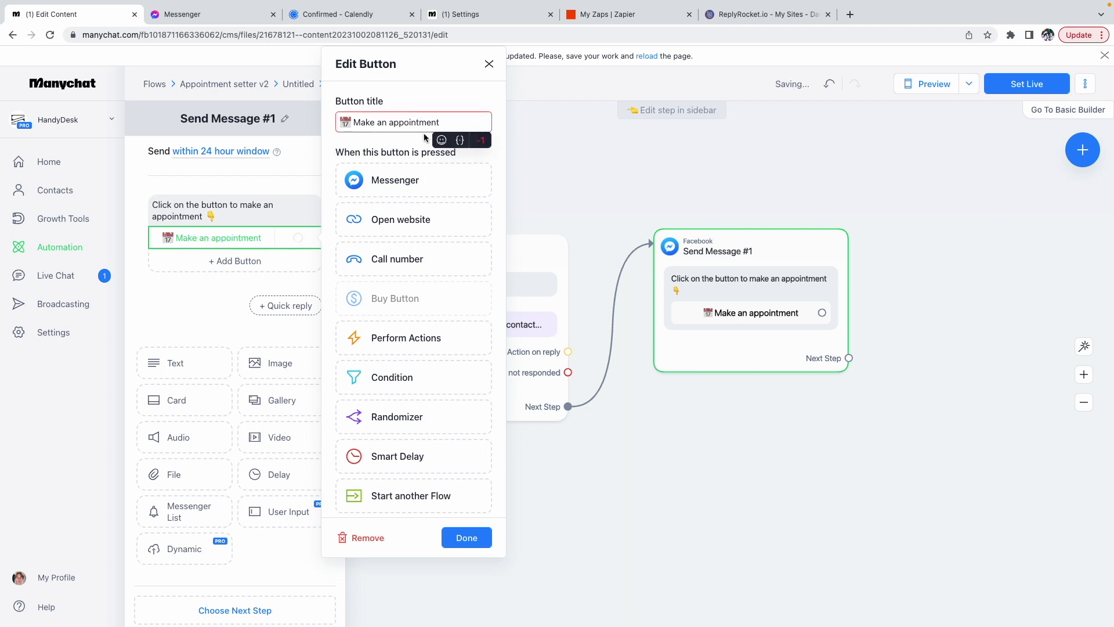
{"action": "key", "text": "BackSpace"}
{"action": "key", "text": "BackSpace"}
{"action": "key", "text": "BackSpace"}
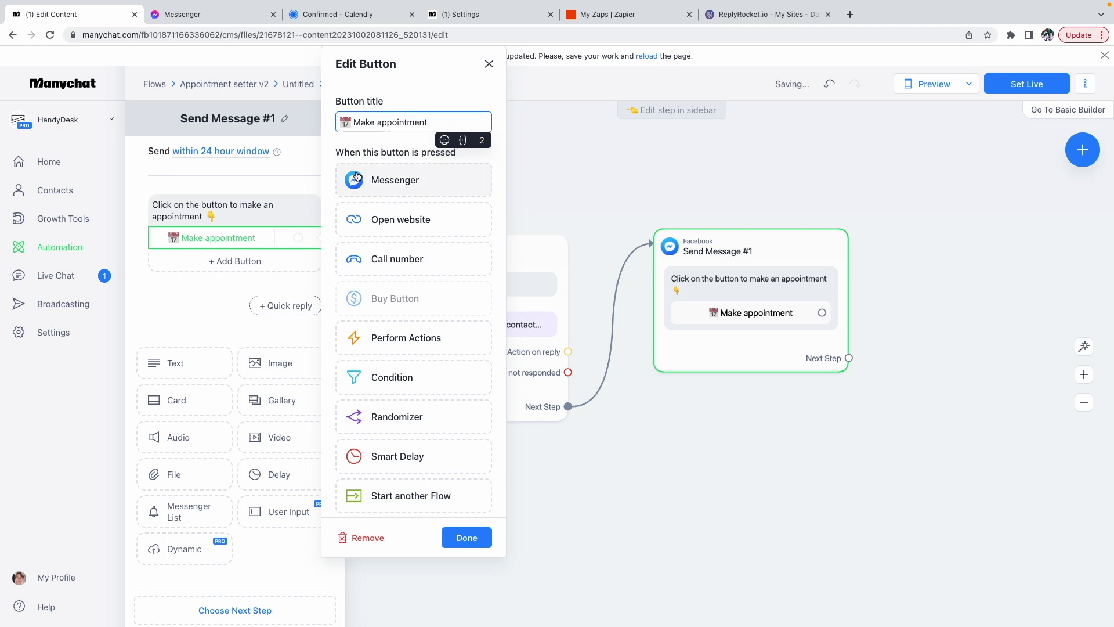
{"action": "left_click", "coordinate": [343, 139]}
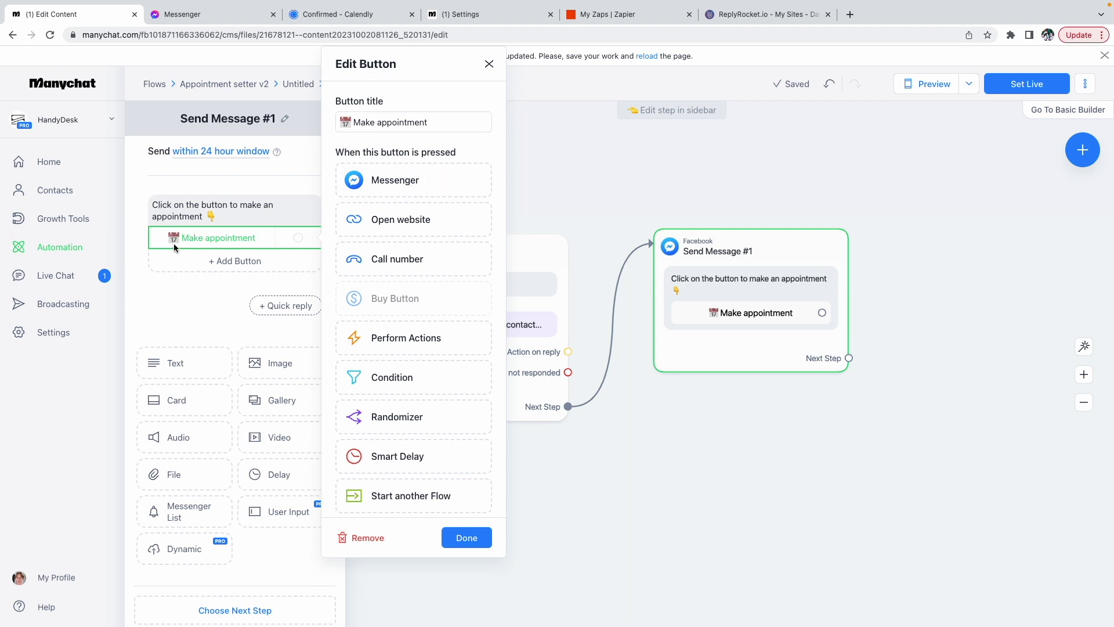
{"action": "left_click", "coordinate": [407, 221]}
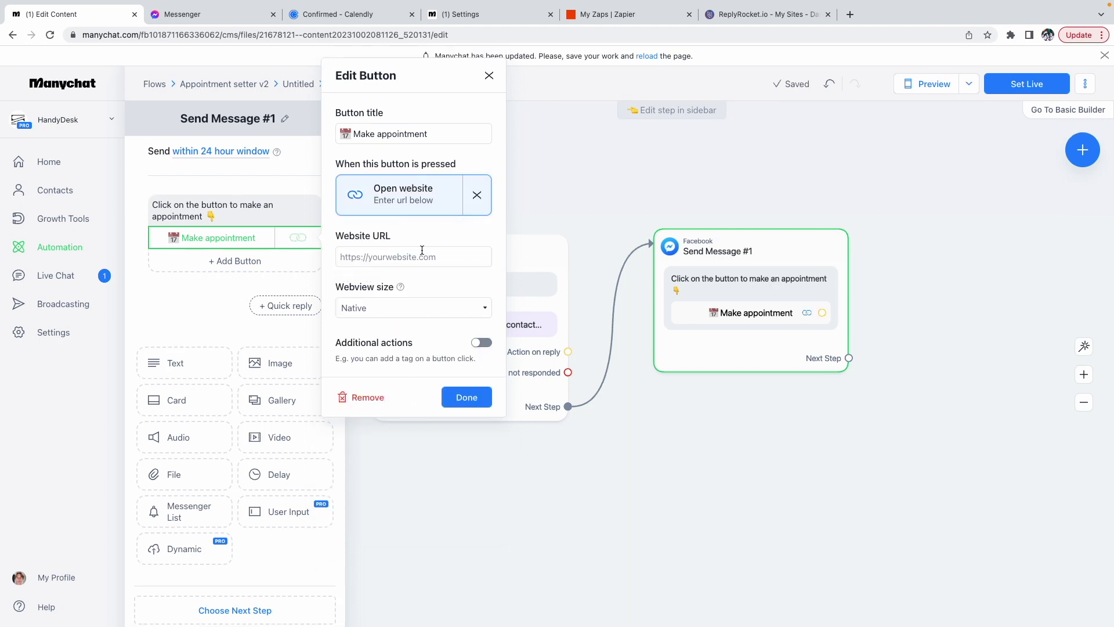
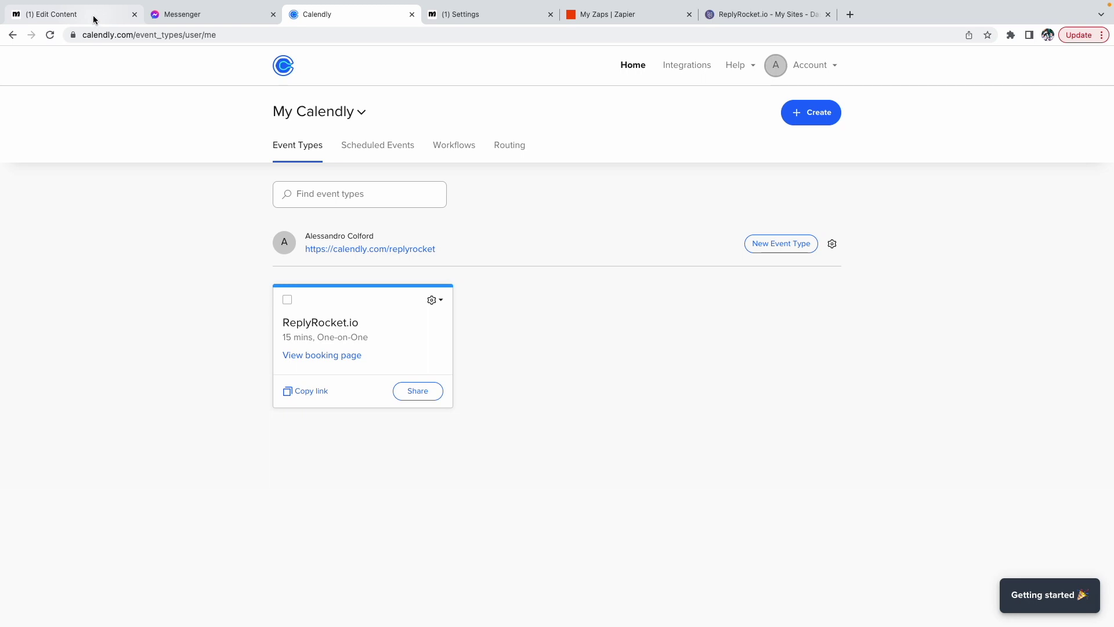
{"action": "left_click", "coordinate": [393, 257]}
{"action": "type", "text": "https://calendly.com/replyrocket/15min"}
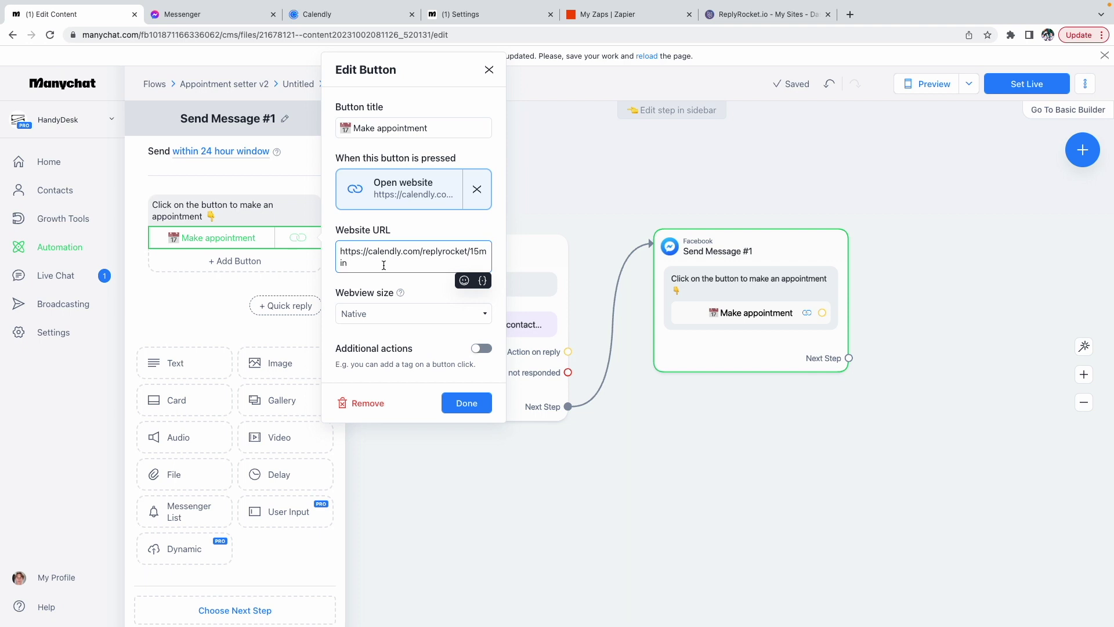
Append "?name=" with the First Name field and "&email=" with the custom user field "email" to the button's URL, and finish the button.
{"action": "type", "text": "?name="}
{"action": "left_click", "coordinate": [480, 283]}
{"action": "left_click", "coordinate": [505, 333]}
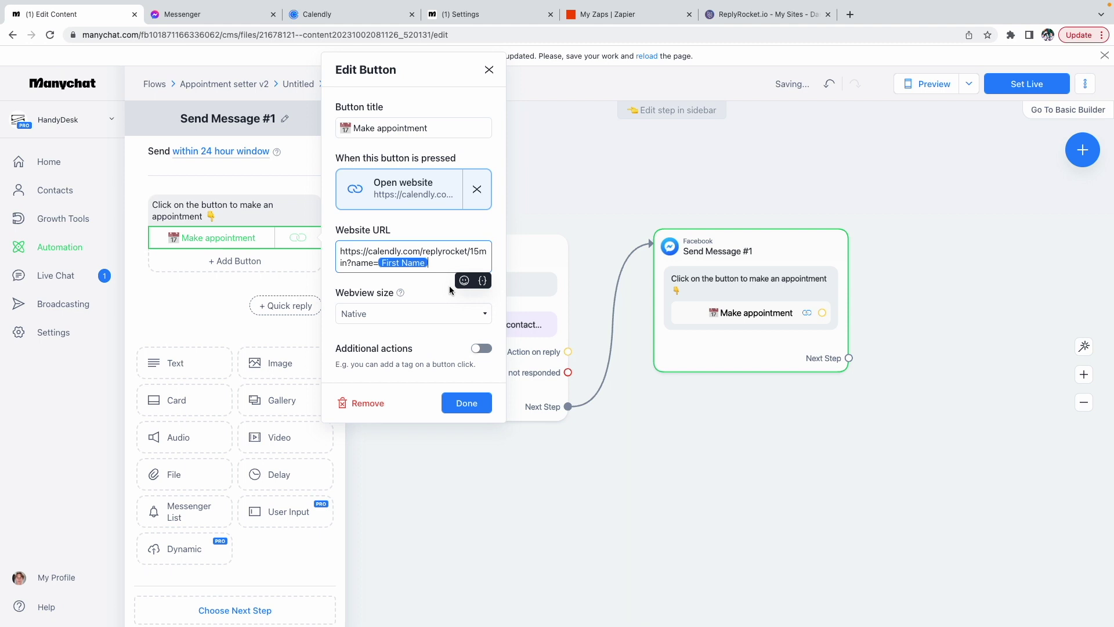
{"action": "type", "text": "&email="}
{"action": "left_click", "coordinate": [483, 282]}
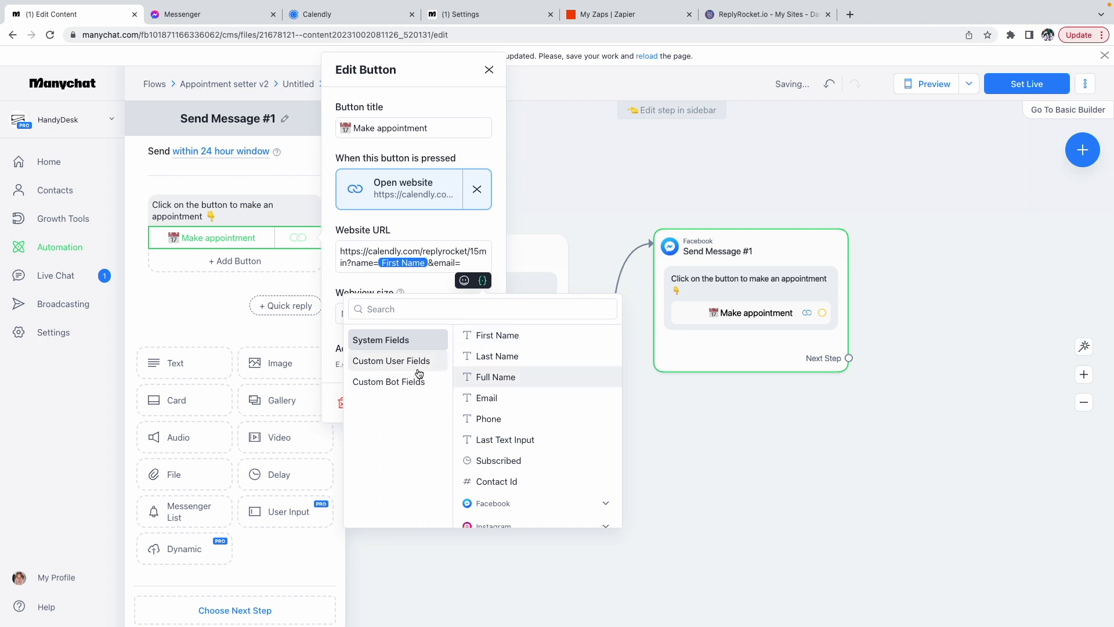
{"action": "left_click", "coordinate": [386, 362]}
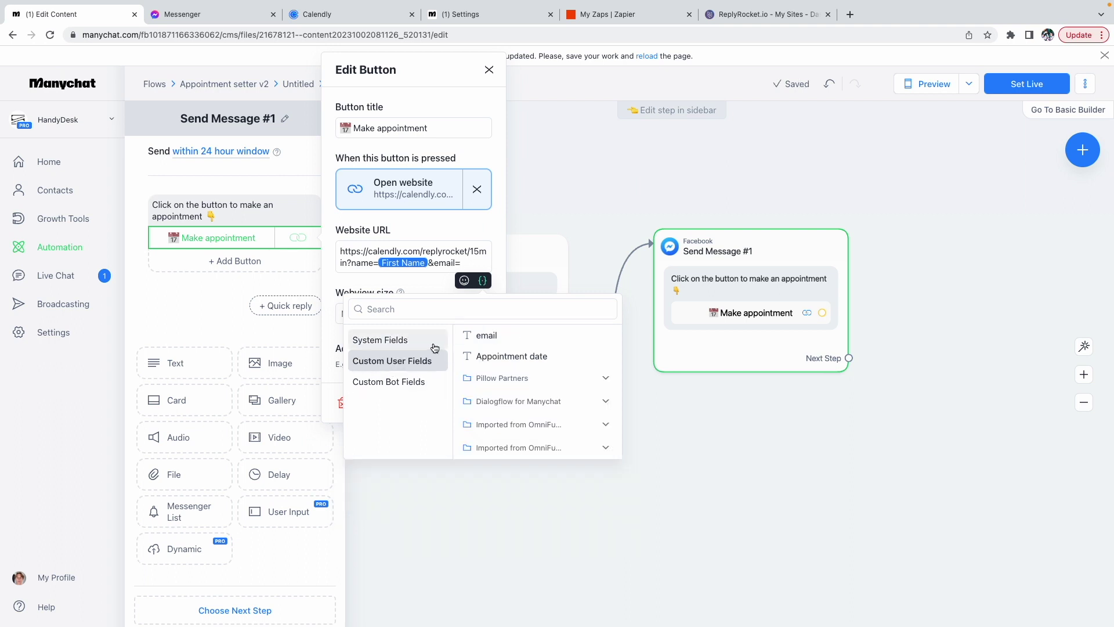
{"action": "left_click", "coordinate": [485, 336]}
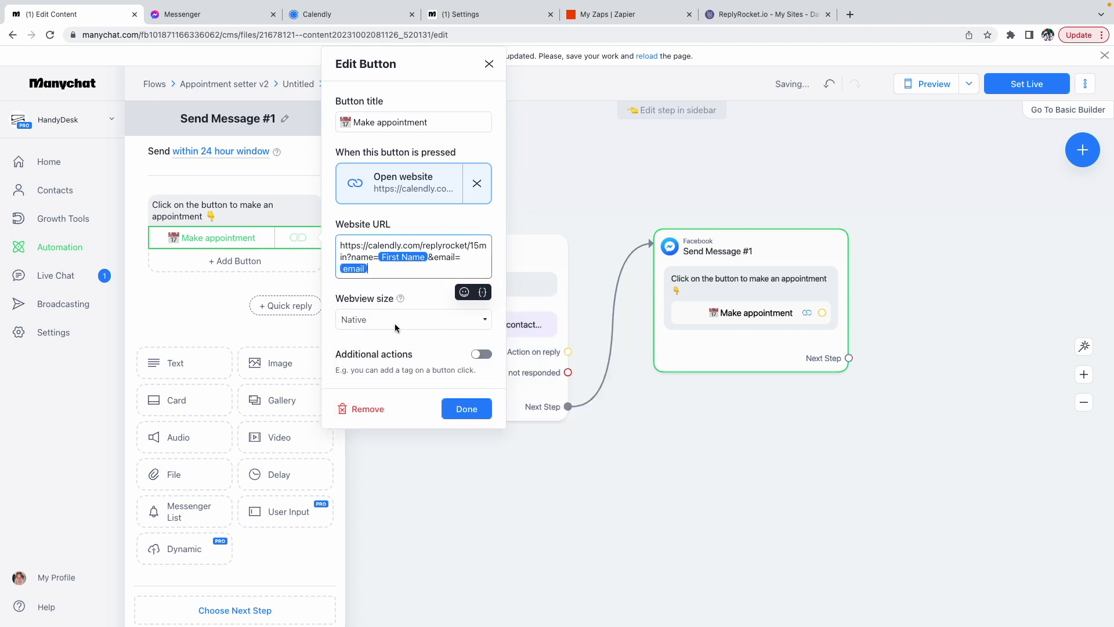
{"action": "left_click", "coordinate": [423, 306]}
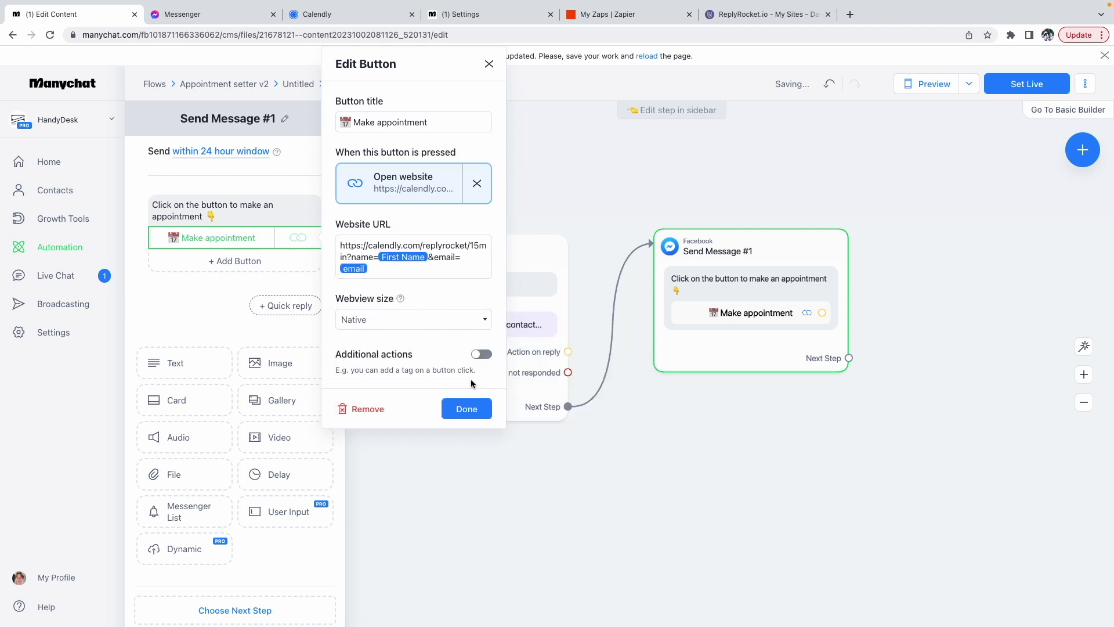
{"action": "left_click", "coordinate": [466, 409]}
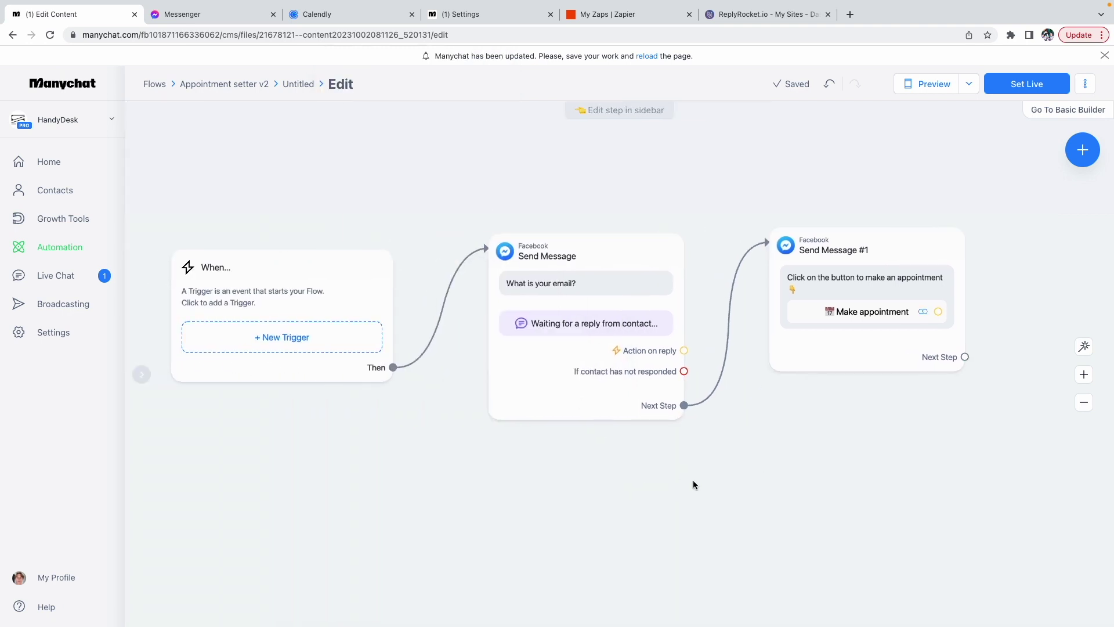
Set the appointment flow live.
{"action": "left_click_drag", "start_coordinate": [790, 263], "coordinate": [792, 285]}
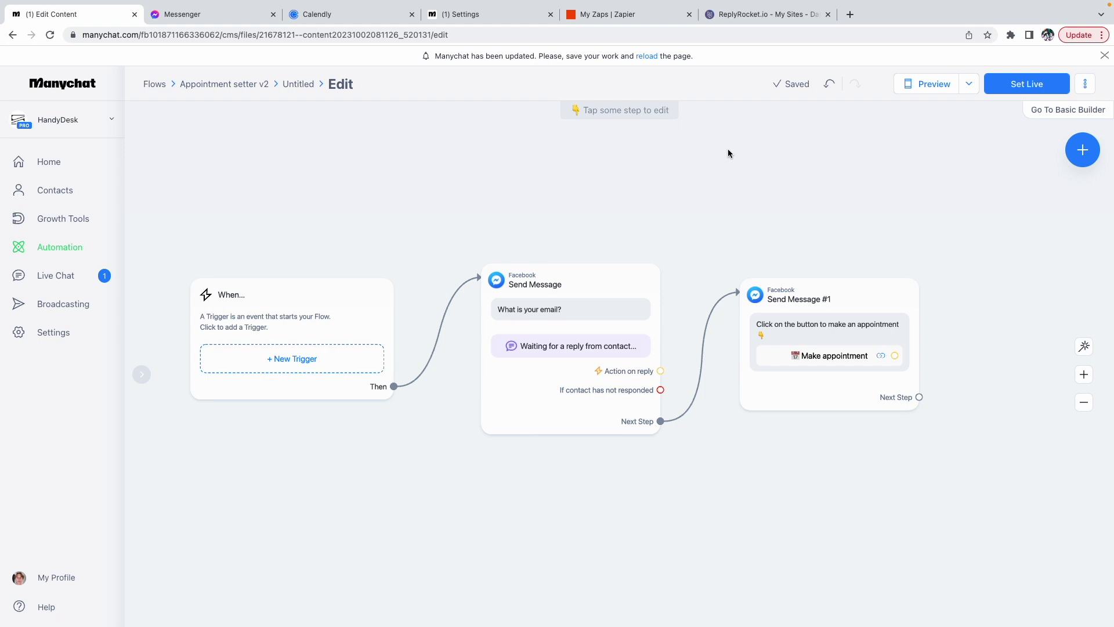
{"action": "left_click", "coordinate": [1027, 86]}
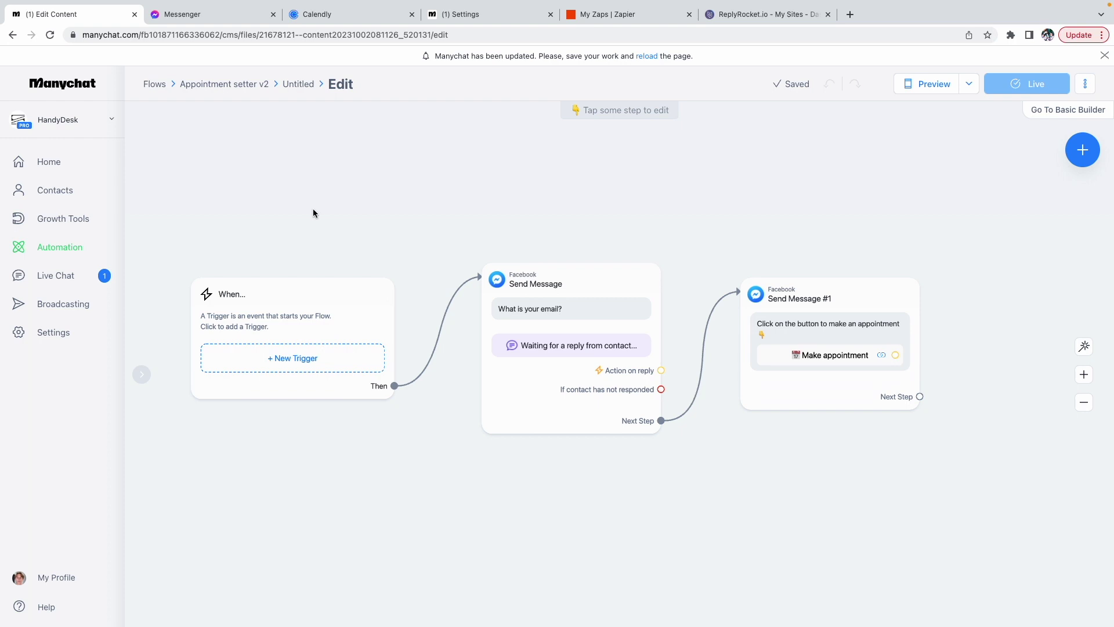
Create a new flow in the Automation section.
{"action": "left_click", "coordinate": [81, 247]}
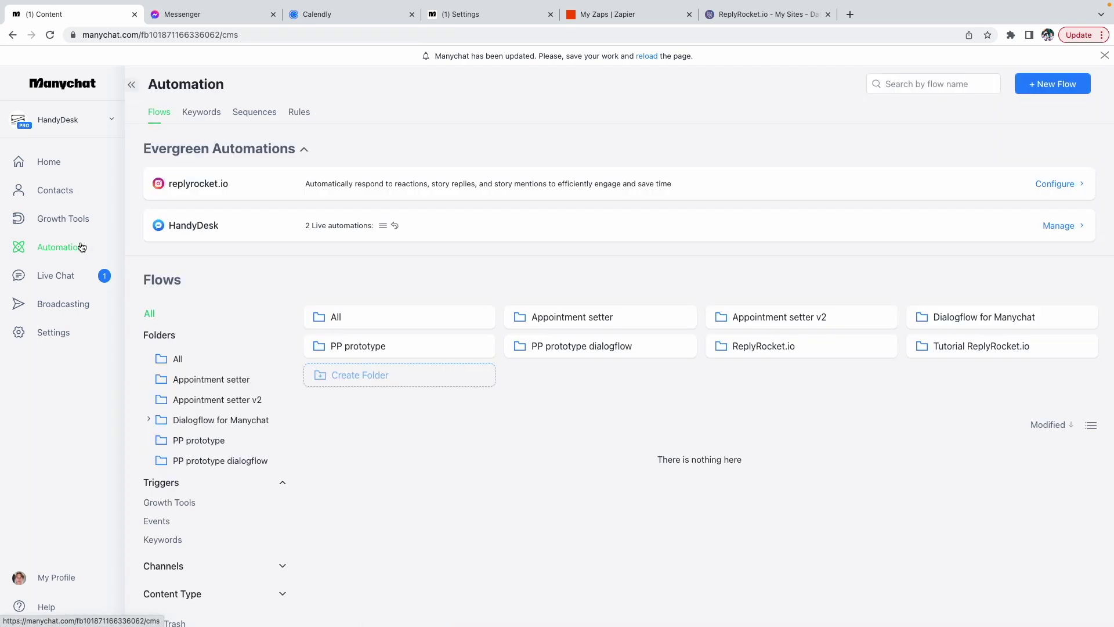
{"action": "left_click", "coordinate": [1046, 92]}
{"action": "left_click", "coordinate": [794, 84]}
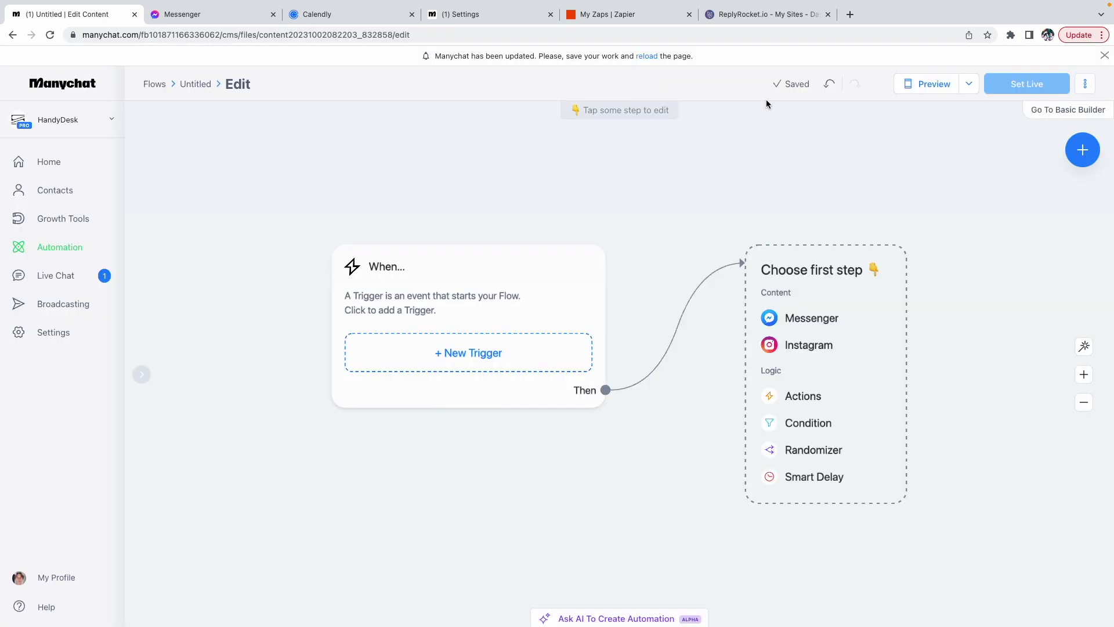
{"action": "left_click", "coordinate": [530, 284]}
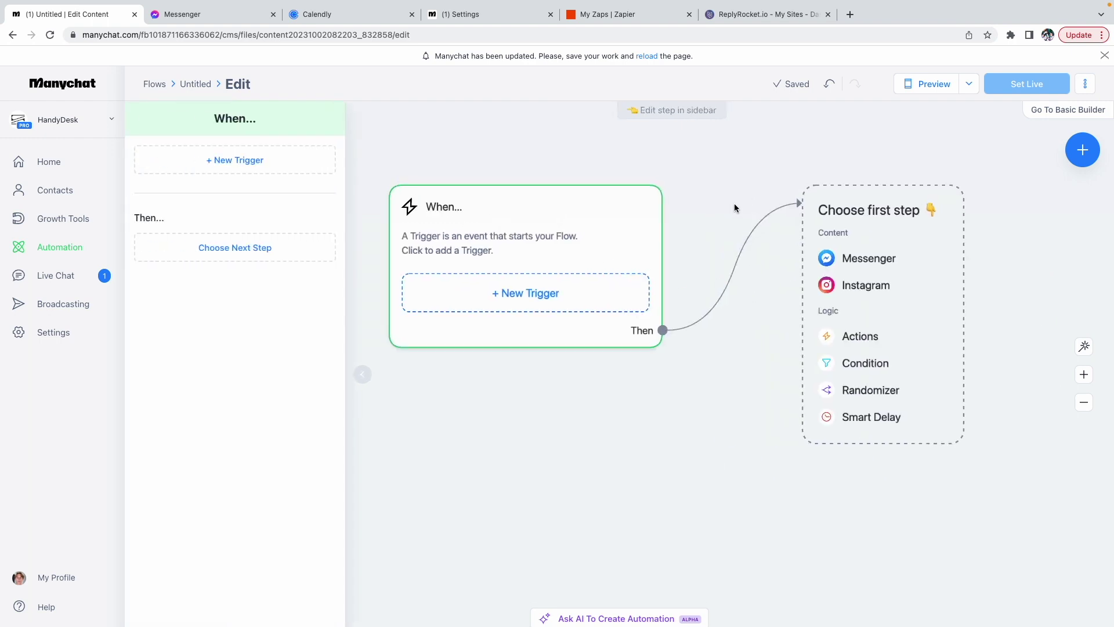
{"action": "left_click", "coordinate": [644, 186]}
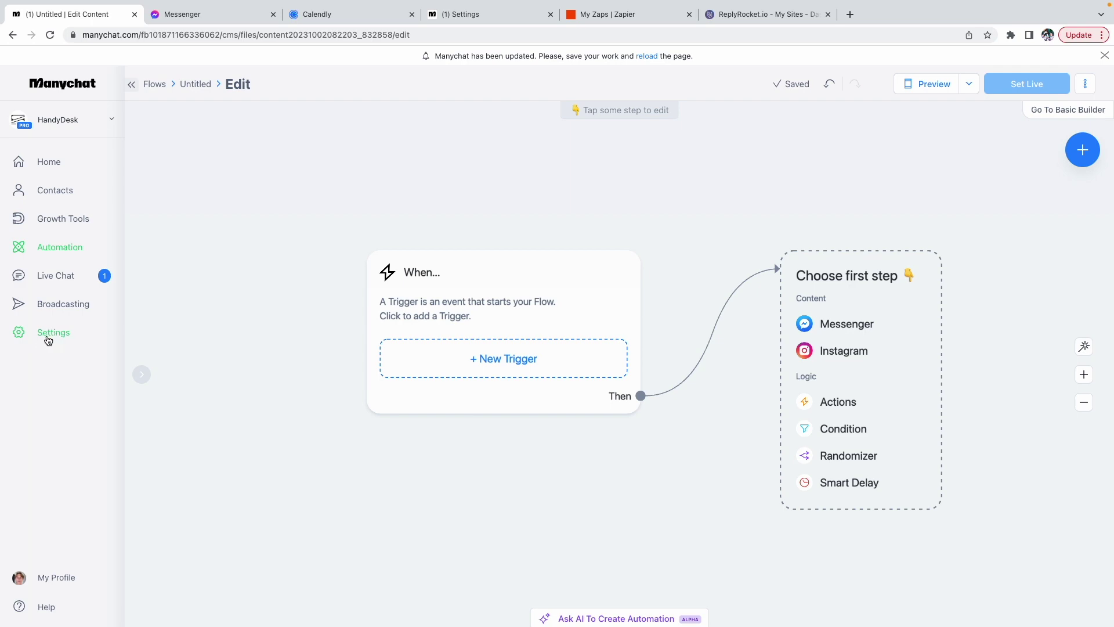
{"action": "left_click", "coordinate": [509, 355]}
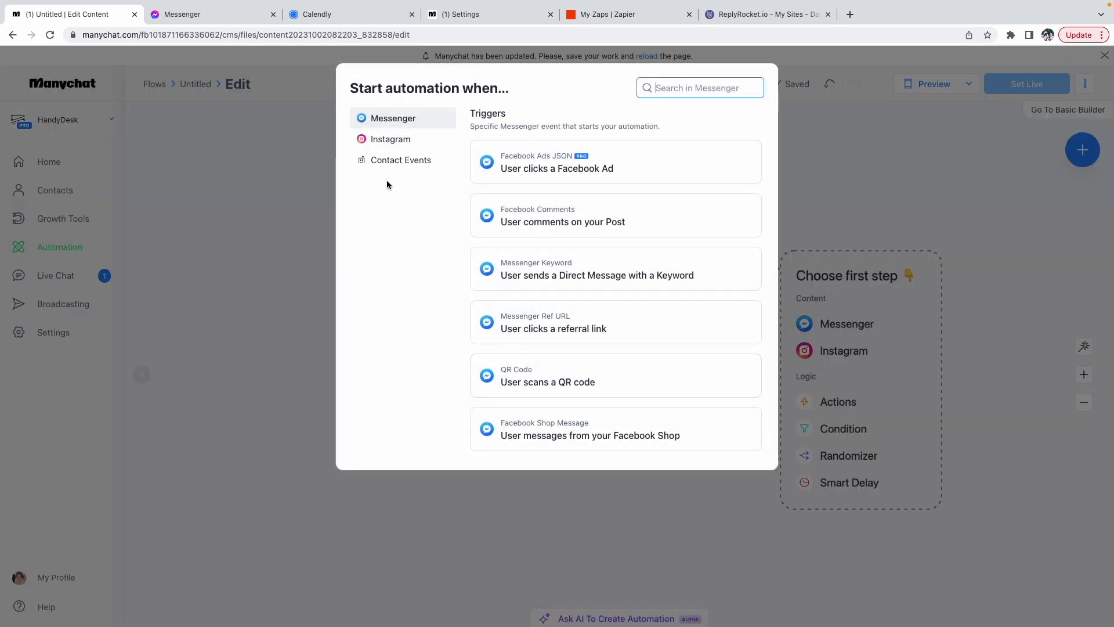
{"action": "left_click", "coordinate": [260, 200]}
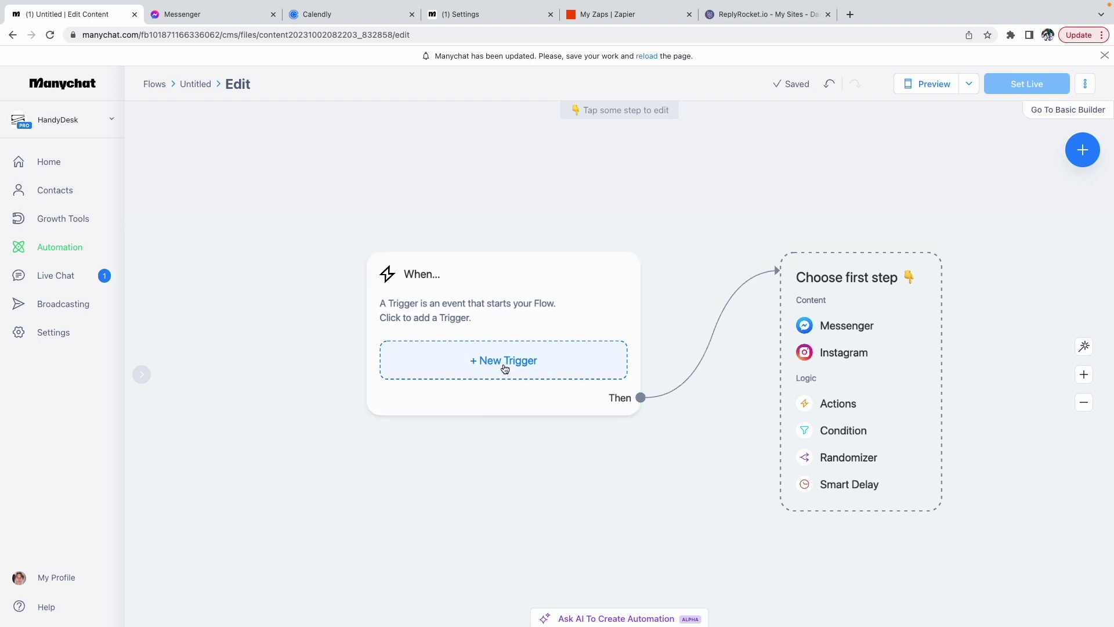
Add a contact event trigger to the flow for when a custom field value is changed.
{"action": "left_click", "coordinate": [465, 346]}
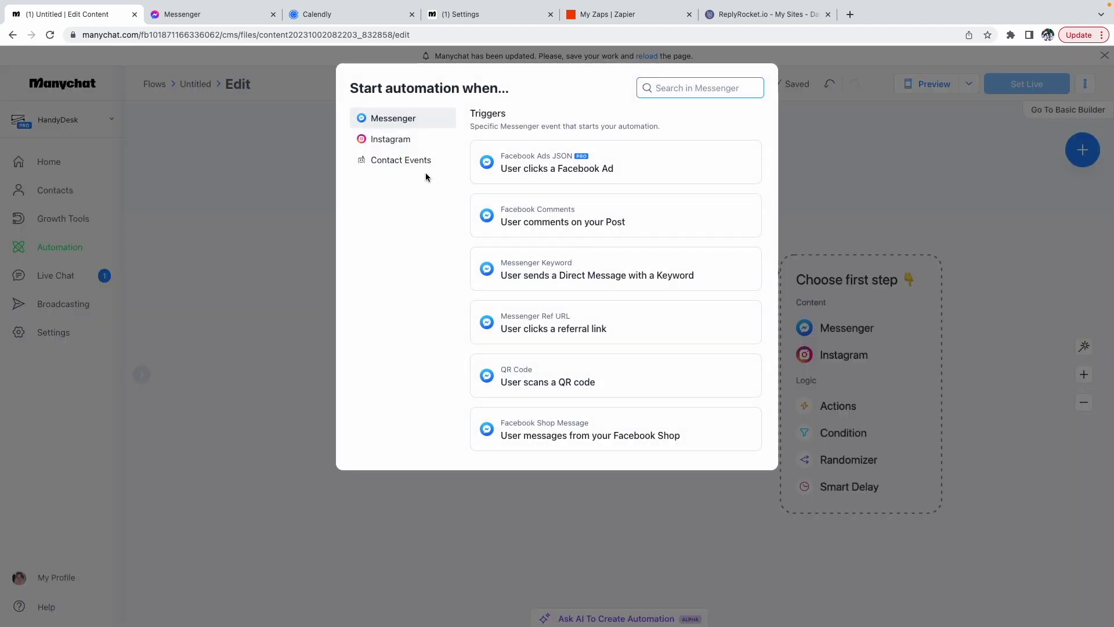
{"action": "left_click", "coordinate": [403, 159]}
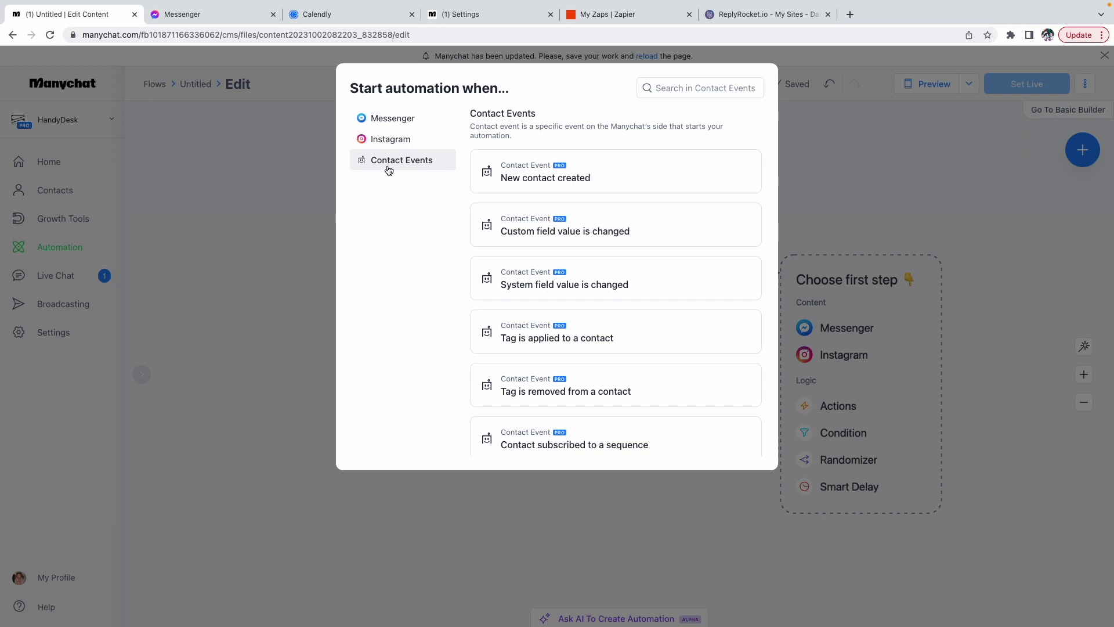
{"action": "left_click", "coordinate": [545, 239]}
Make the trigger fire when the custom field "Appointment date" has changed to any value, and leave the trigger's settings.
{"action": "left_click", "coordinate": [215, 189]}
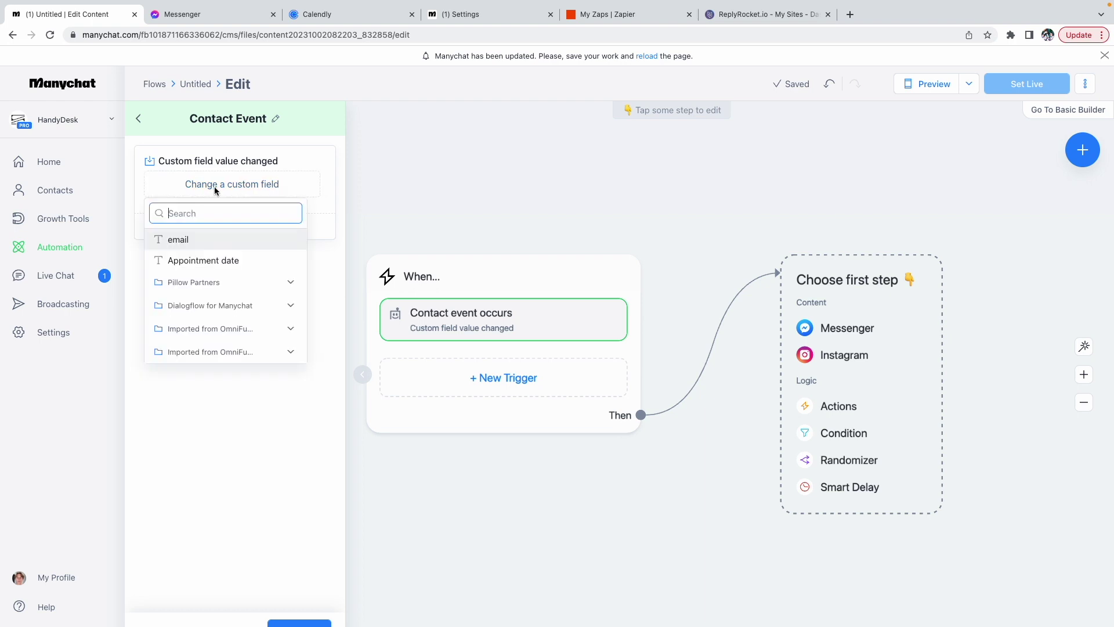
{"action": "left_click", "coordinate": [197, 272]}
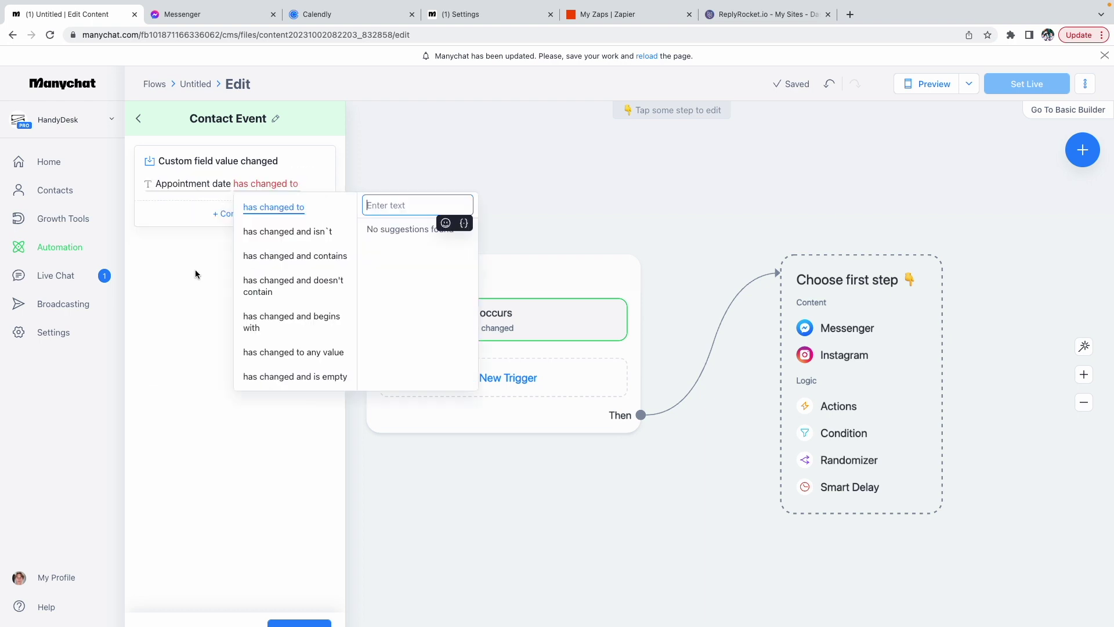
{"action": "left_click", "coordinate": [321, 362]}
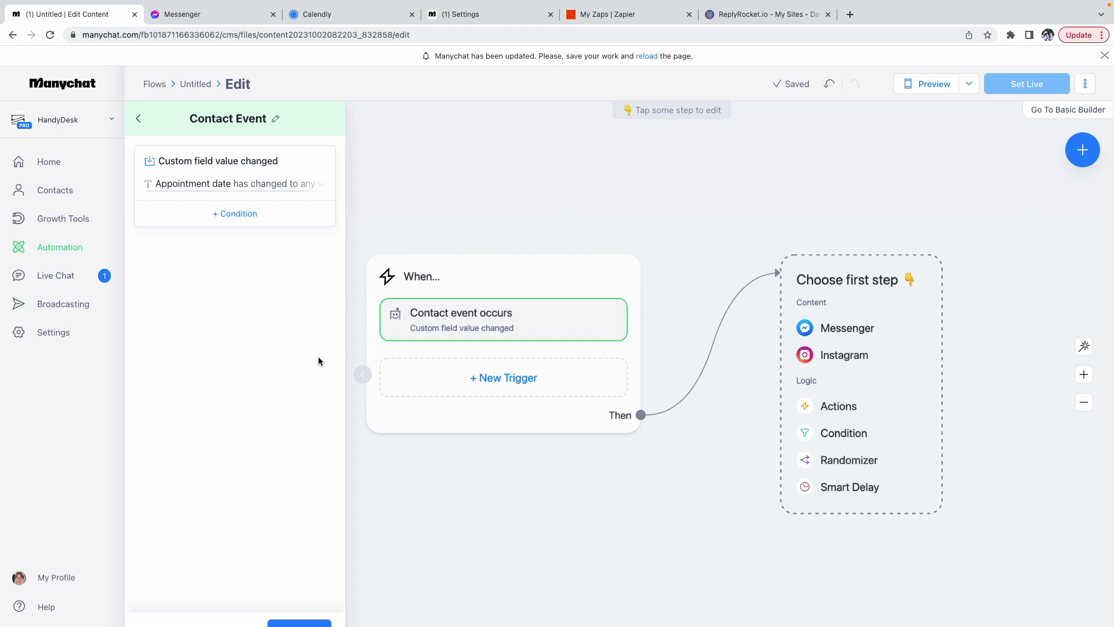
{"action": "left_click", "coordinate": [560, 176]}
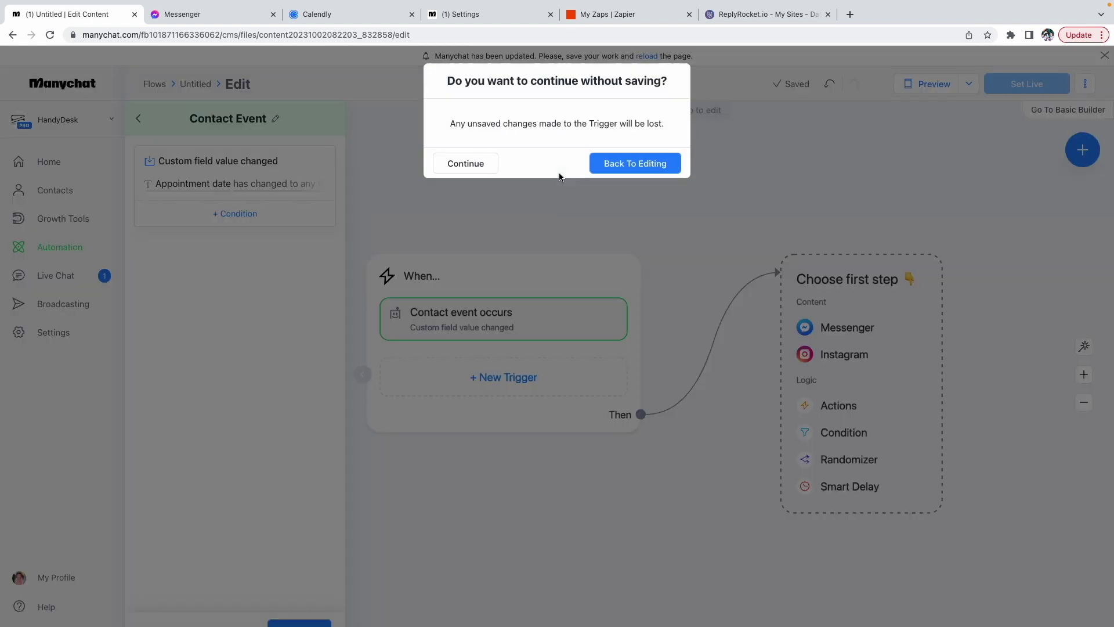
{"action": "left_click", "coordinate": [463, 165]}
{"action": "left_click", "coordinate": [523, 280]}
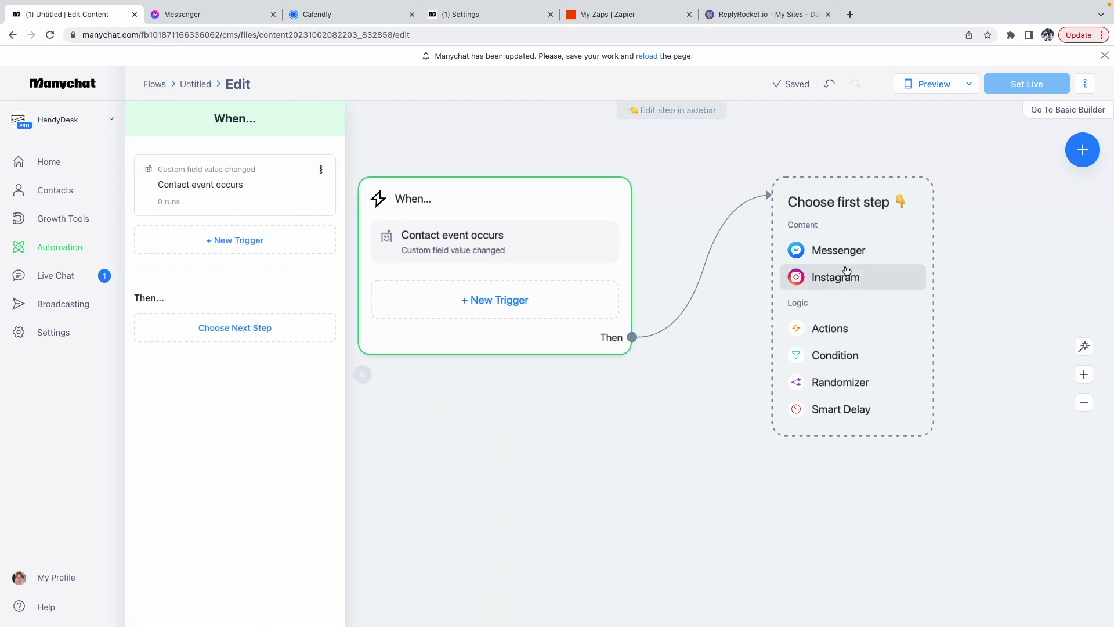
{"action": "left_click", "coordinate": [766, 297]}
{"action": "left_click_drag", "start_coordinate": [840, 248], "coordinate": [800, 265]}
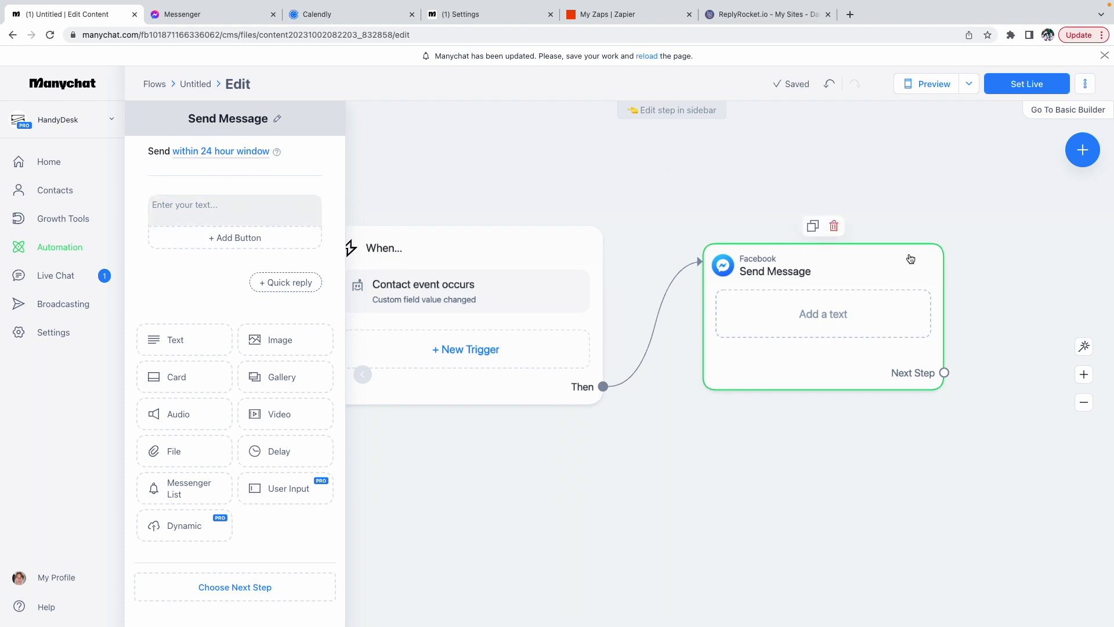
{"action": "left_click", "coordinate": [834, 226]}
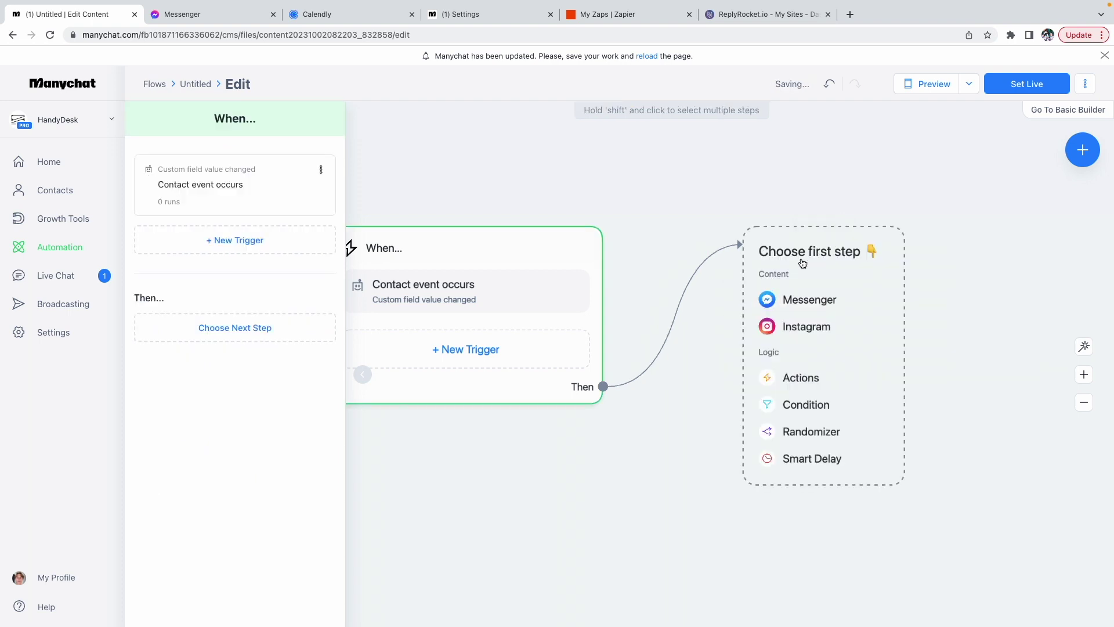
Add a Condition as the first step, checking that the Facebook messaging window segment is "Recent interaction (< 24 hrs)".
{"action": "left_click", "coordinate": [822, 414]}
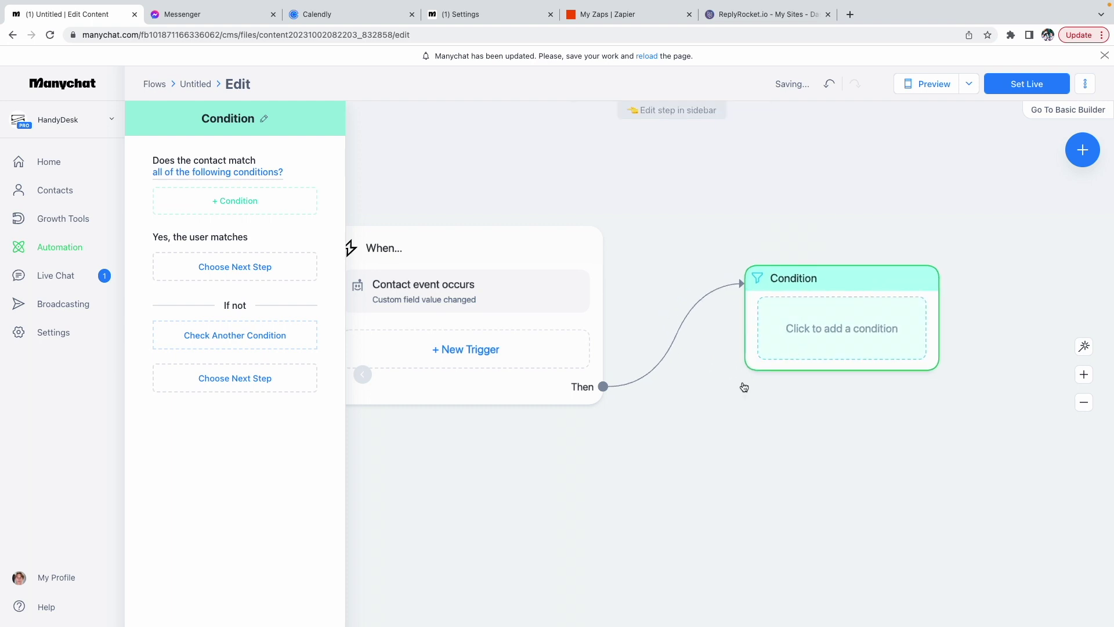
{"action": "left_click", "coordinate": [257, 203]}
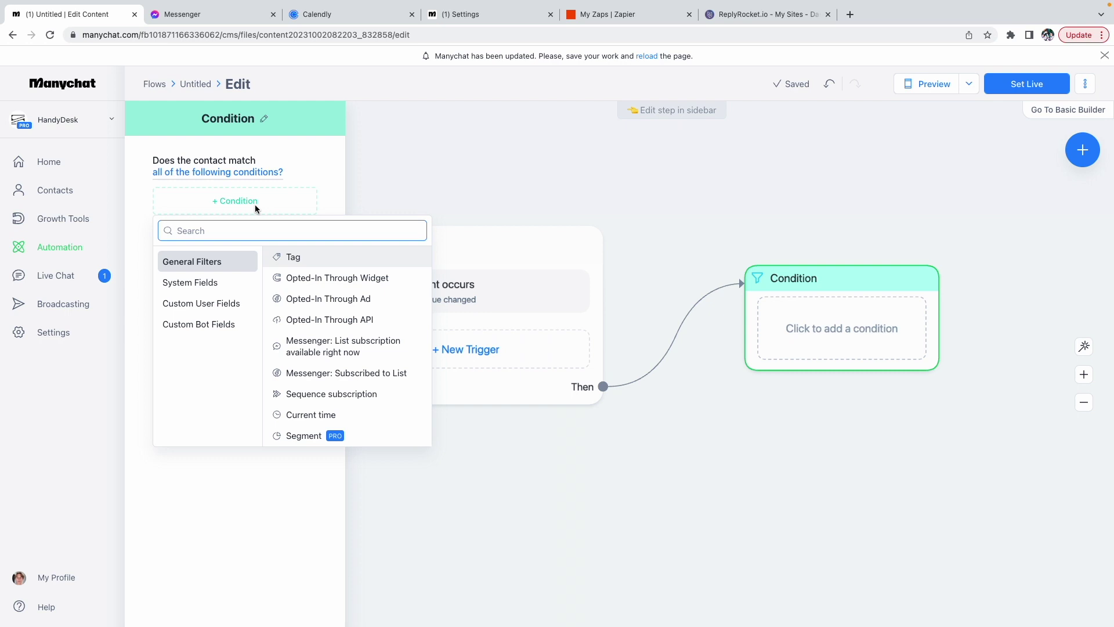
{"action": "type", "text": "mass"}
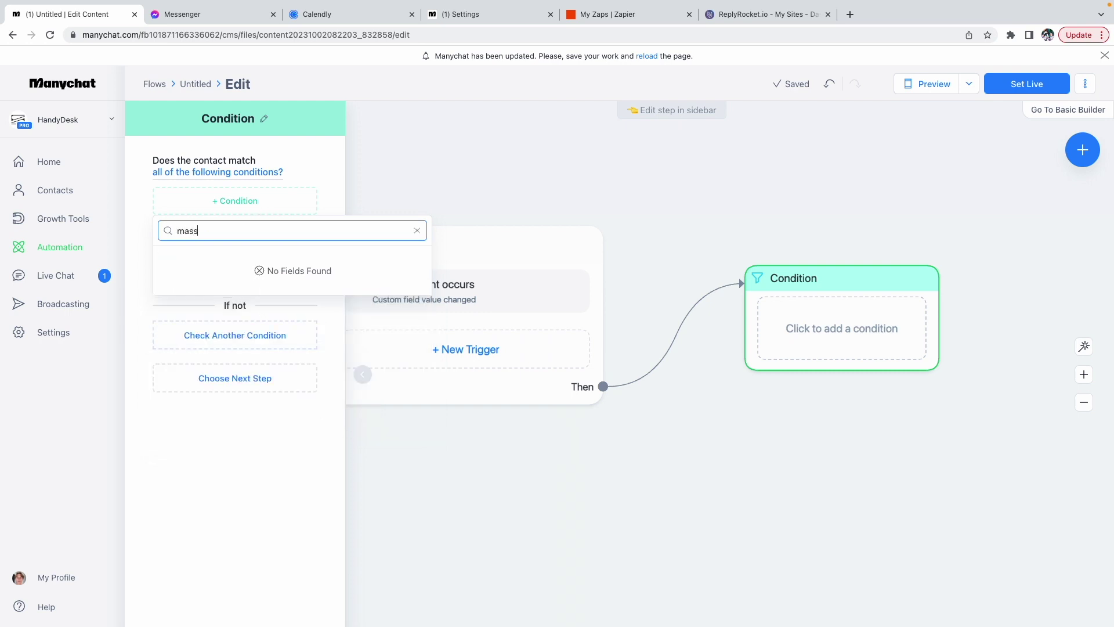
{"action": "key", "text": "BackSpace"}
{"action": "key", "text": "BackSpace"}
{"action": "type", "text": "ess"}
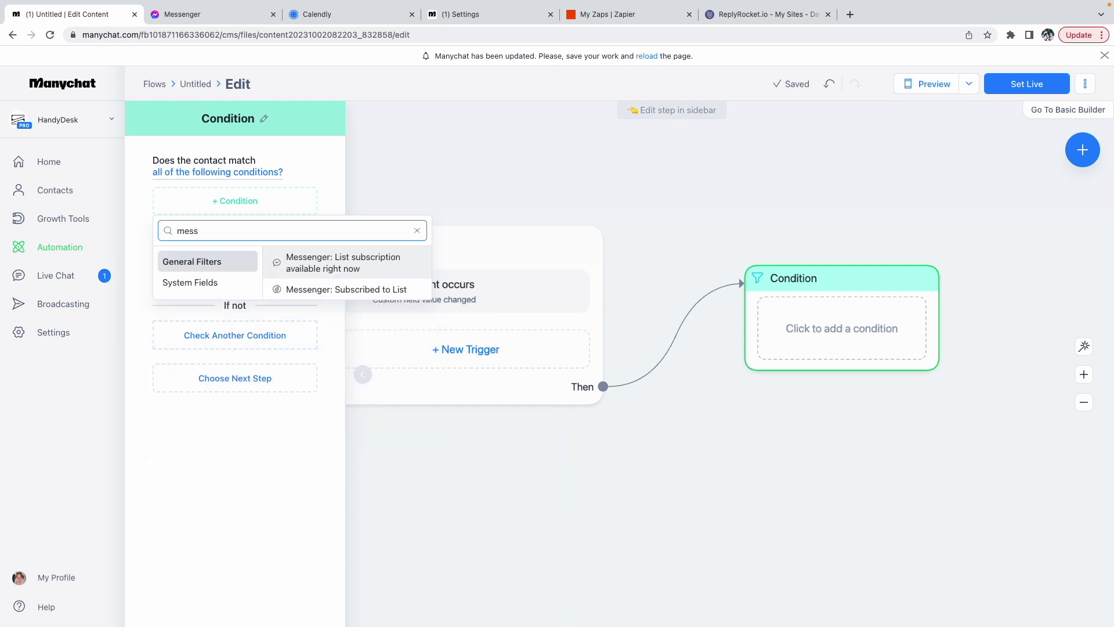
{"action": "type", "text": "aging wind"}
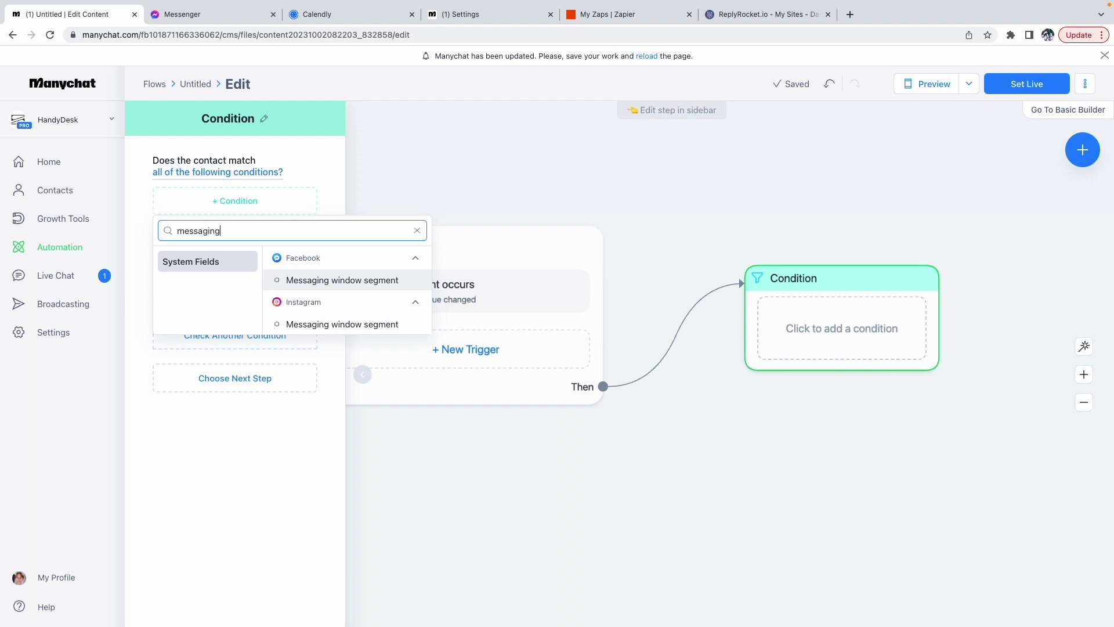
{"action": "left_click", "coordinate": [344, 281]}
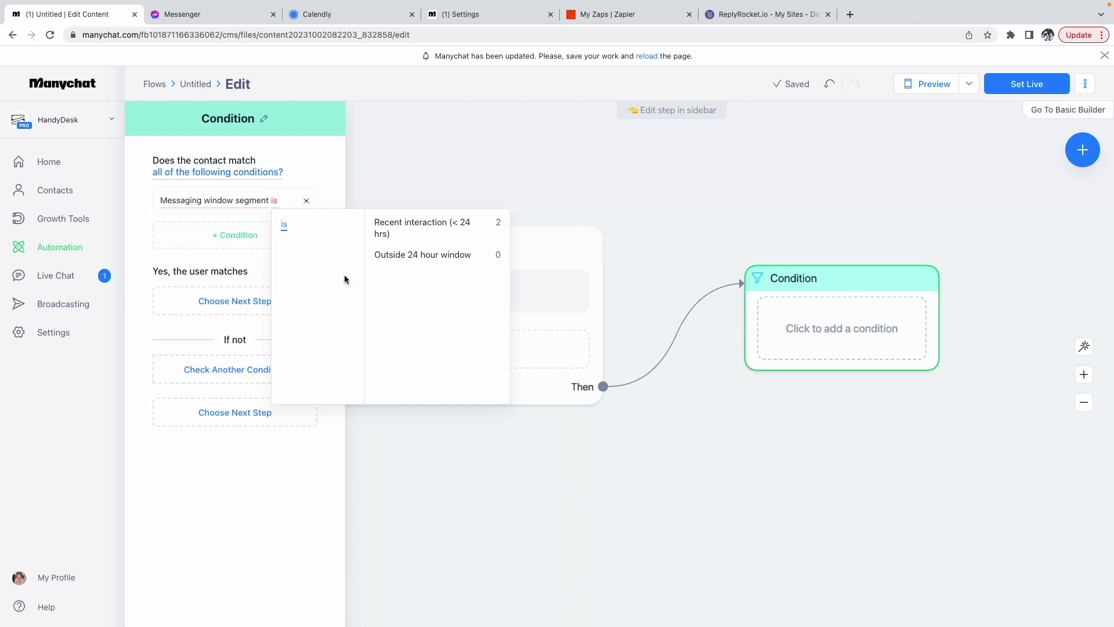
{"action": "left_click", "coordinate": [390, 233]}
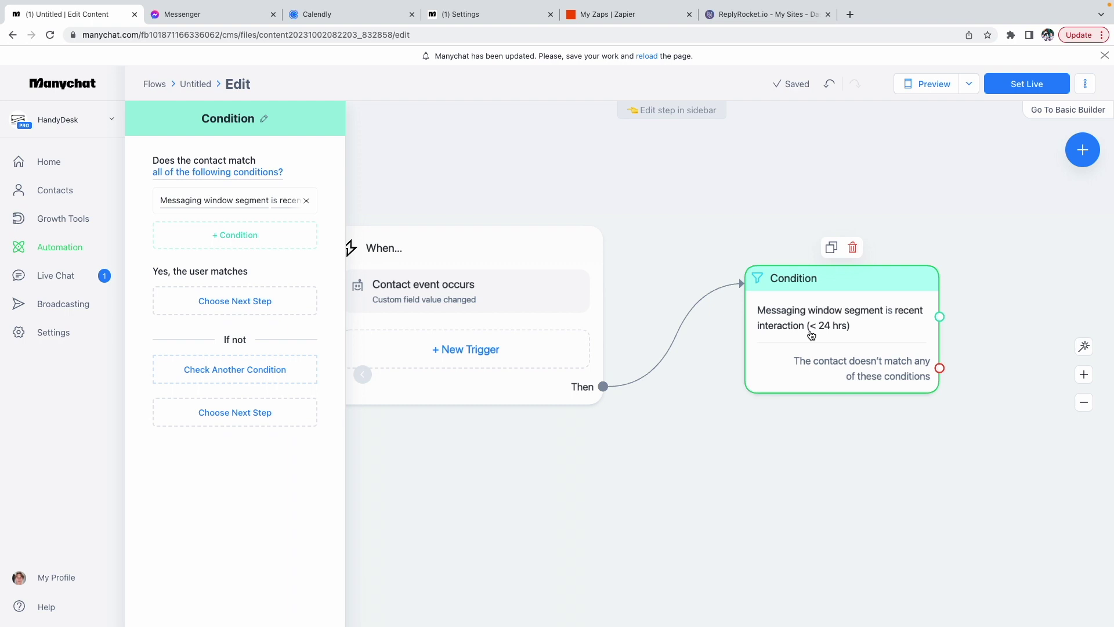
Move the Condition closer to the trigger and connect a new Messenger message to its matching branch.
{"action": "left_click", "coordinate": [979, 215]}
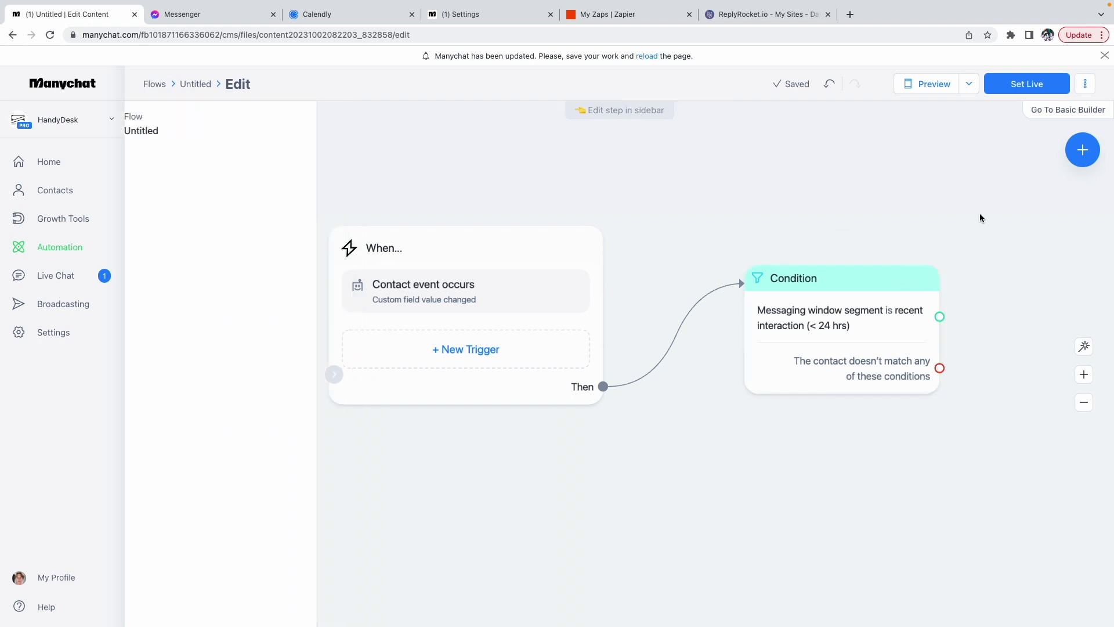
{"action": "left_click_drag", "start_coordinate": [876, 273], "coordinate": [824, 261]}
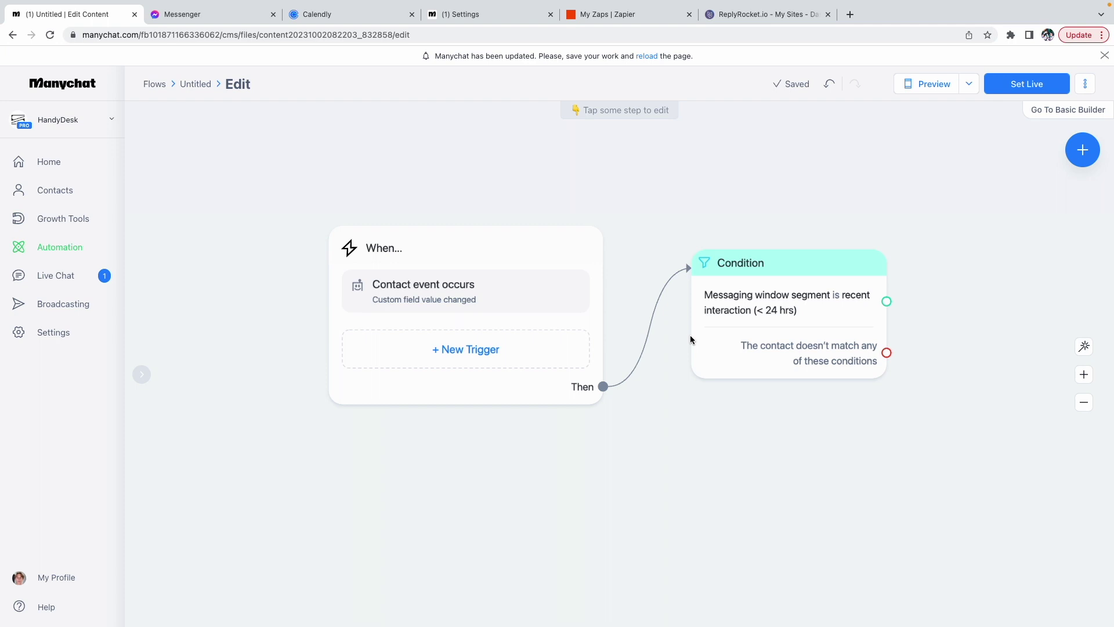
{"action": "mouse_move", "coordinate": [830, 281]}
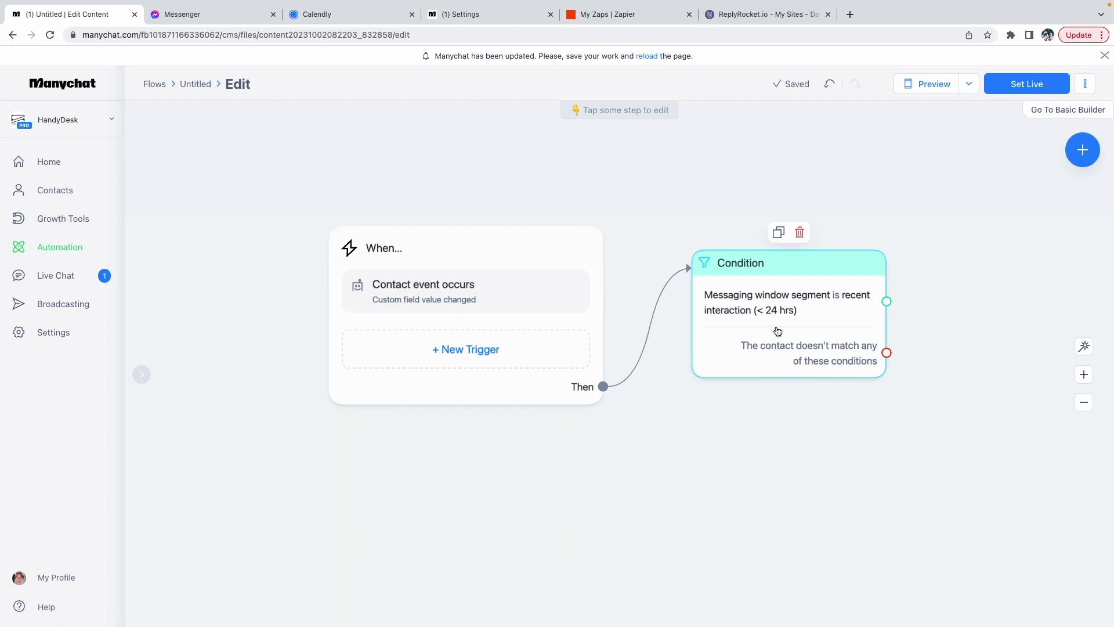
{"action": "left_click_drag", "start_coordinate": [886, 301], "coordinate": [971, 233]}
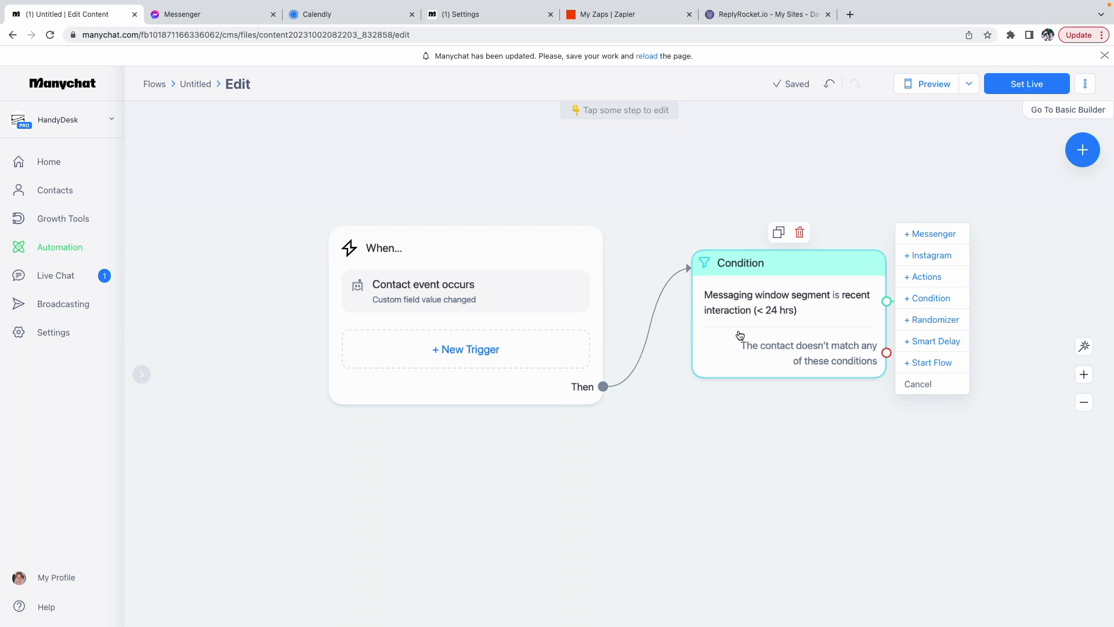
{"action": "left_click", "coordinate": [934, 234]}
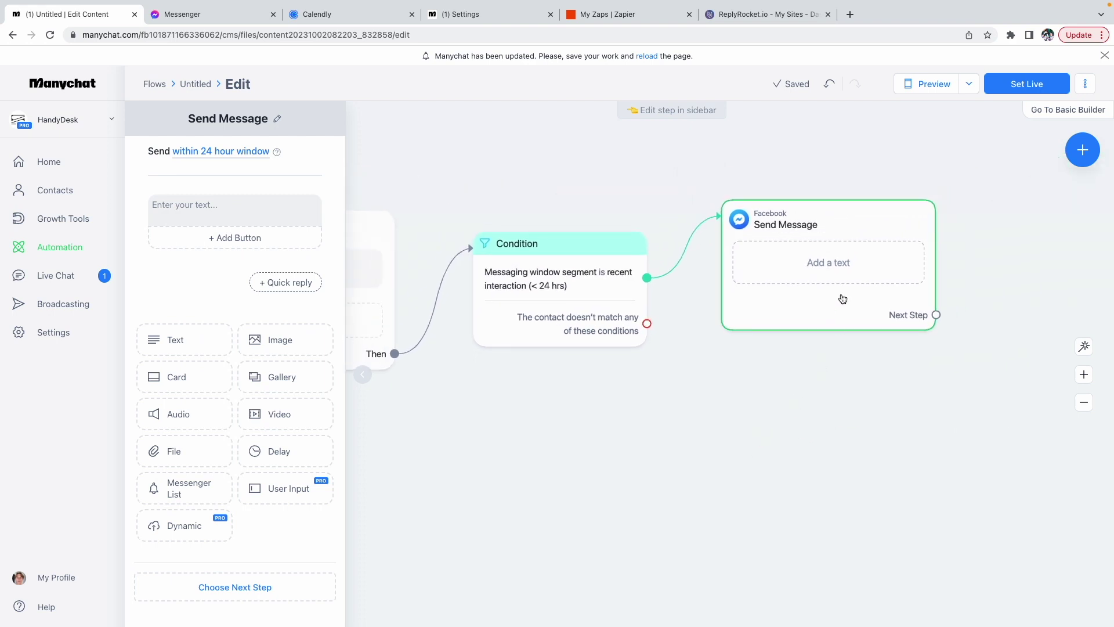
Write "Thank you for setting an appointment" in the message, followed by the First Name field and a full stop.
{"action": "left_click", "coordinate": [827, 267]}
{"action": "left_click", "coordinate": [187, 217]}
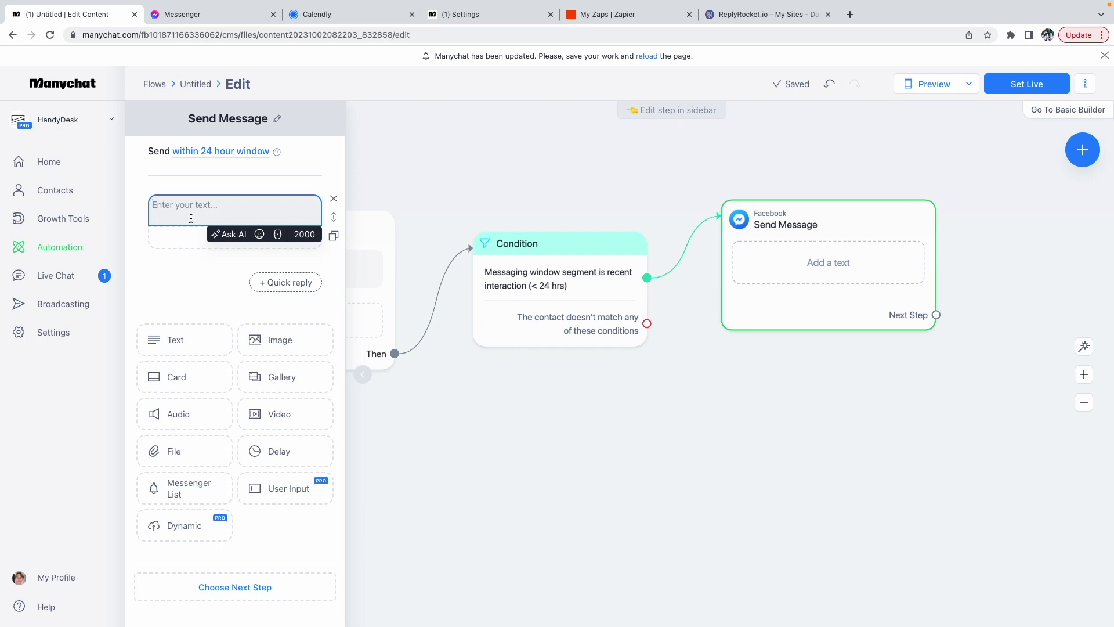
{"action": "type", "text": "Thank you for se"}
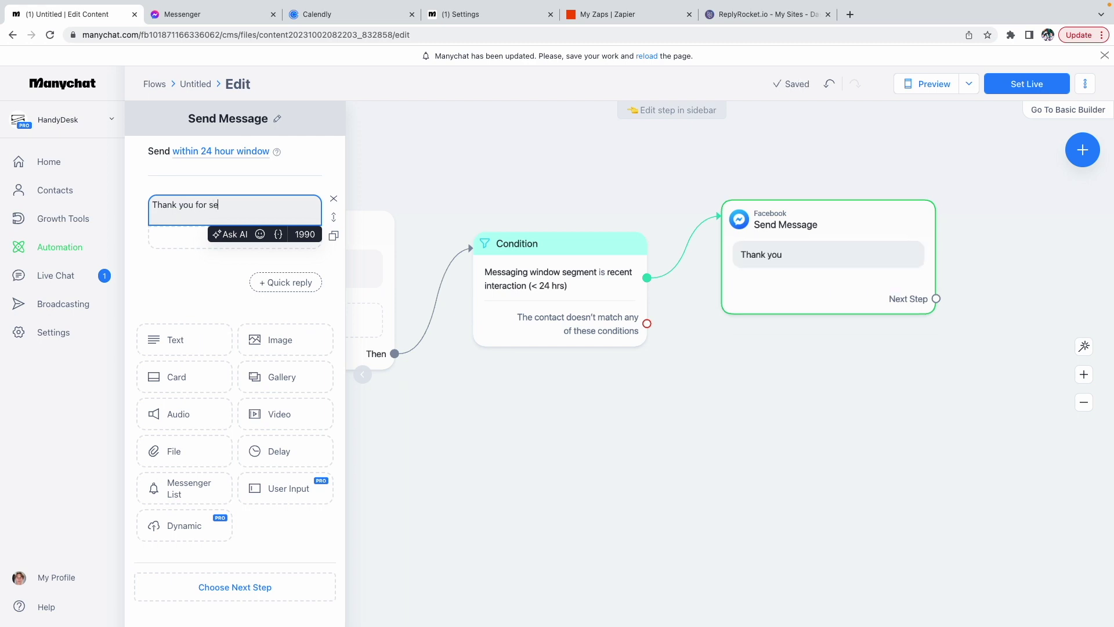
{"action": "type", "text": "tting an appointment "}
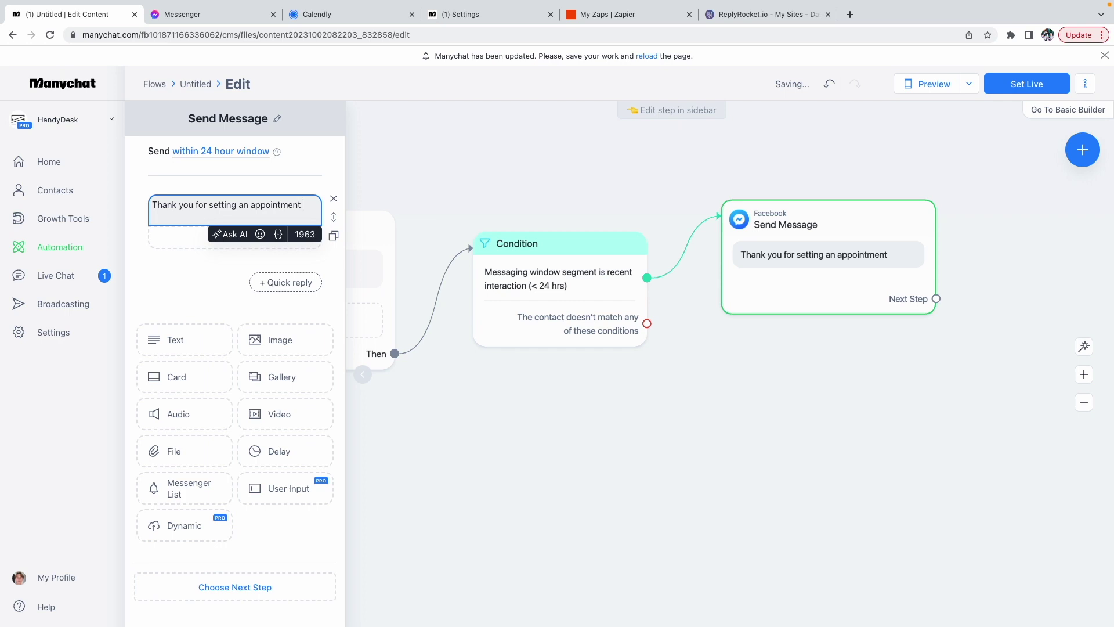
{"action": "type", "text": "{"}
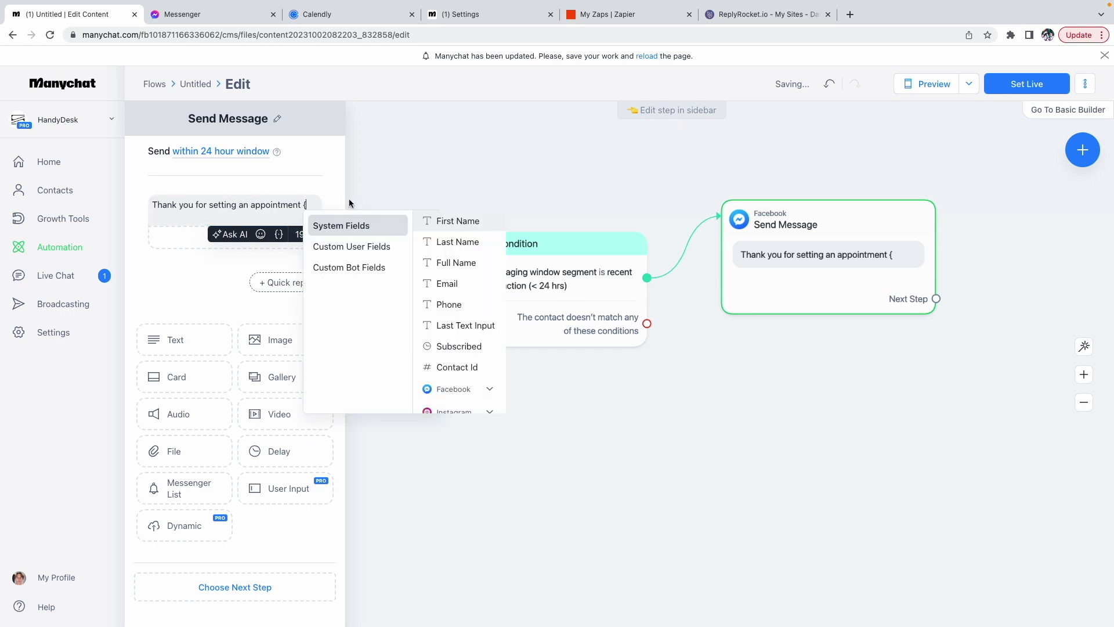
{"action": "left_click", "coordinate": [444, 220]}
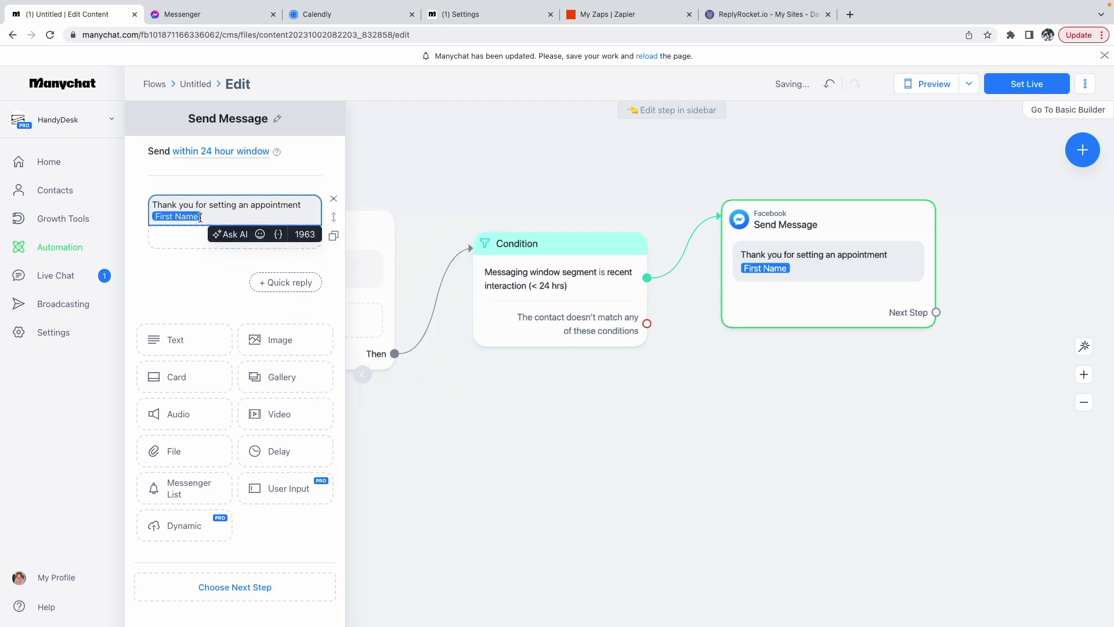
{"action": "type", "text": ","}
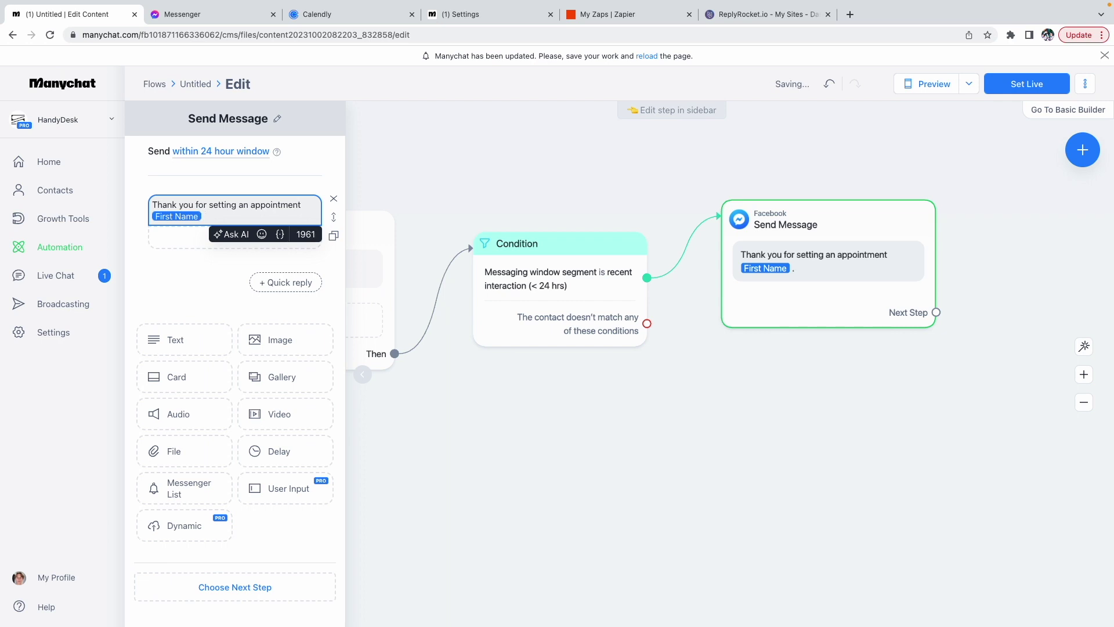
{"action": "key", "text": "BackSpace"}
{"action": "type", "text": "."}
Add a blank line and "We look forward to meeting you on" to the message, followed by the Appointment date custom field.
{"action": "key", "text": "Return"}
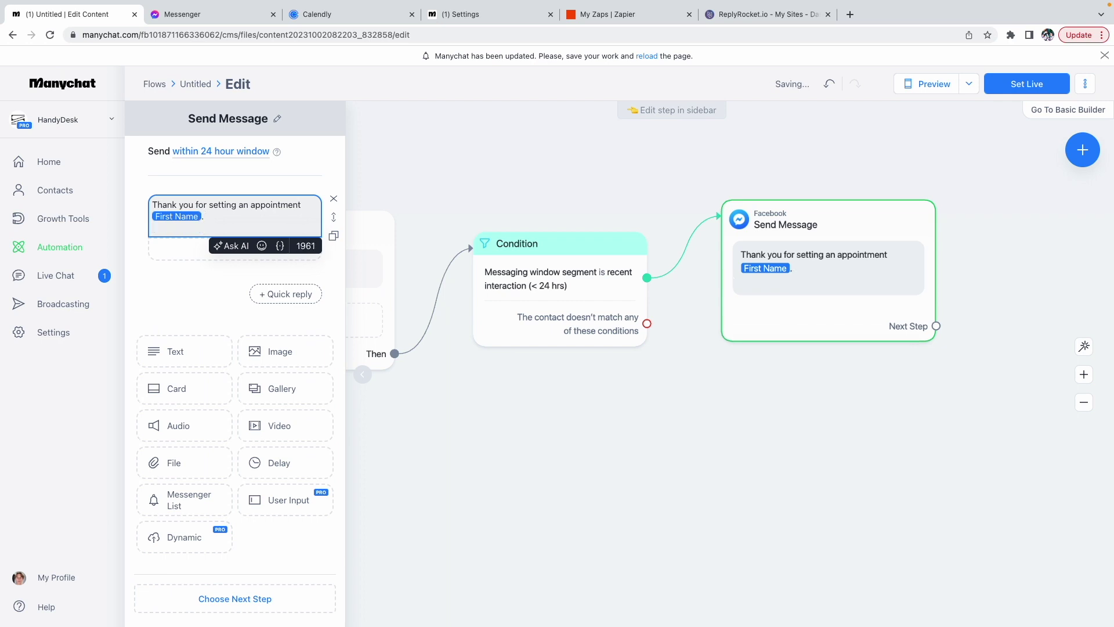
{"action": "key", "text": "Return"}
{"action": "type", "text": "We look forawrd to meeting you"}
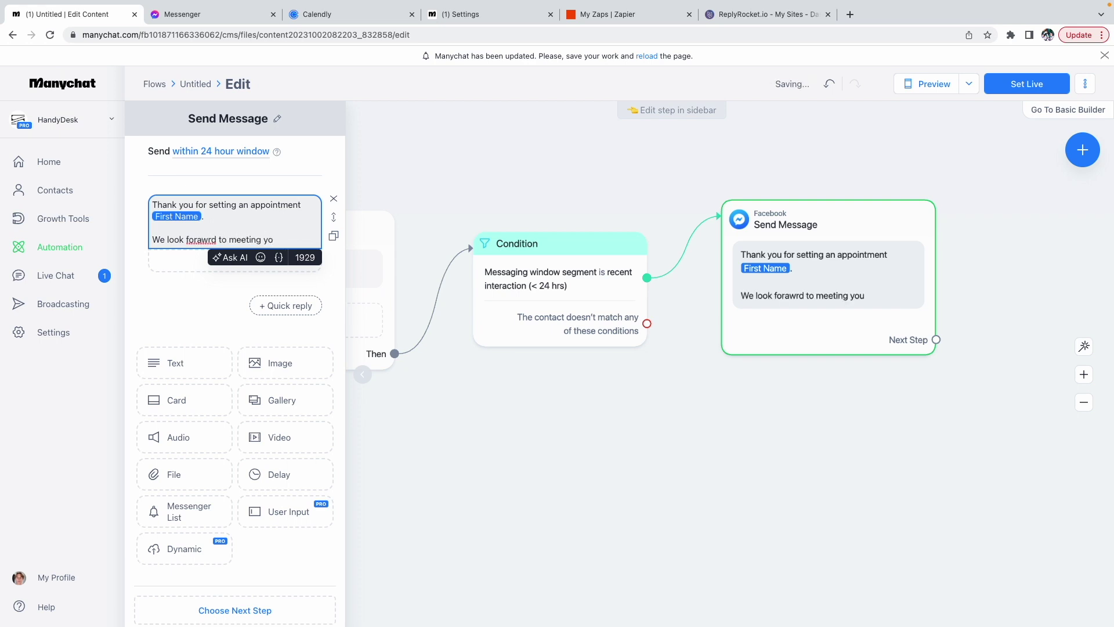
{"action": "key", "text": "BackSpace"}
{"action": "key", "text": "BackSpace"}
{"action": "key", "text": "BackSpace"}
{"action": "key", "text": "BackSpace"}
{"action": "key", "text": "BackSpace"}
{"action": "key", "text": "BackSpace"}
{"action": "key", "text": "BackSpace"}
{"action": "key", "text": "BackSpace"}
{"action": "key", "text": "BackSpace"}
{"action": "key", "text": "BackSpace"}
{"action": "key", "text": "BackSpace"}
{"action": "key", "text": "BackSpace"}
{"action": "key", "text": "BackSpace"}
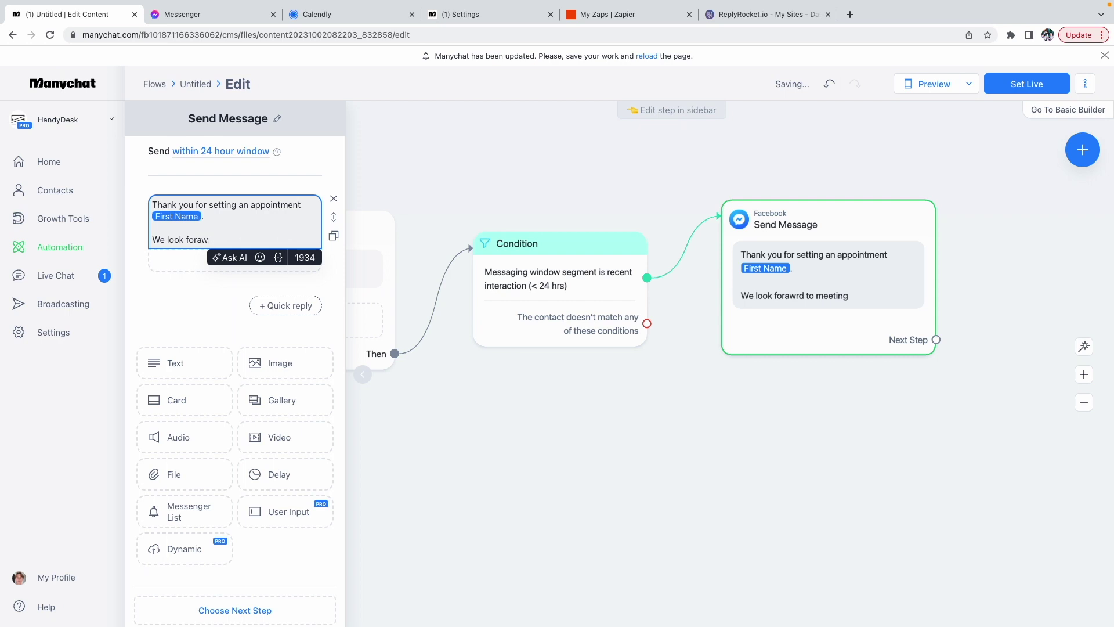
{"action": "type", "text": "d to meeting you on "}
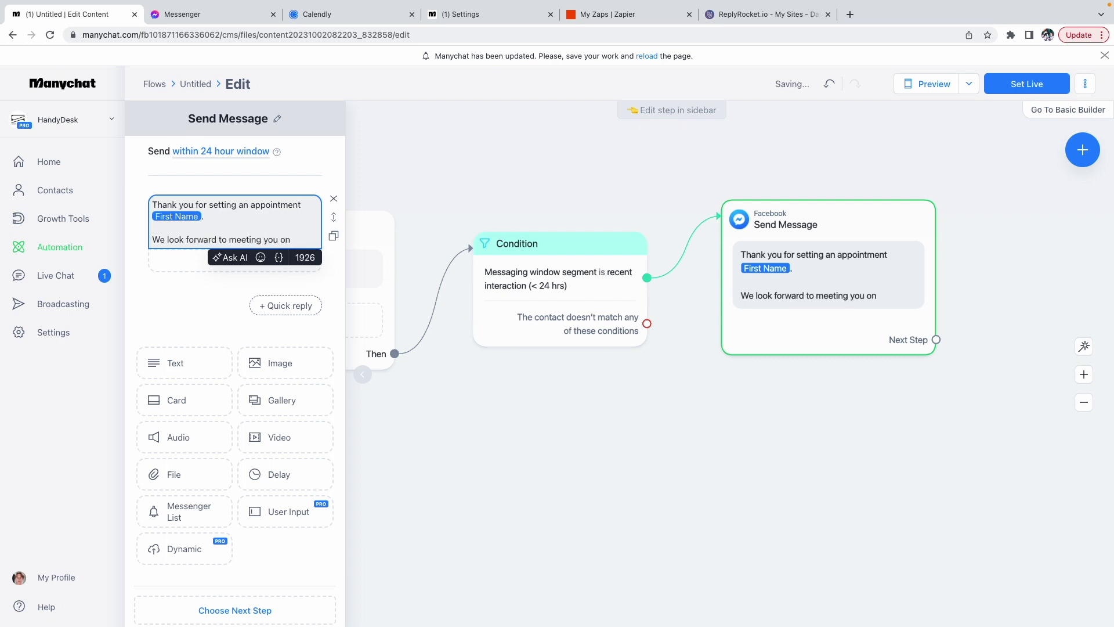
{"action": "type", "text": "{app"}
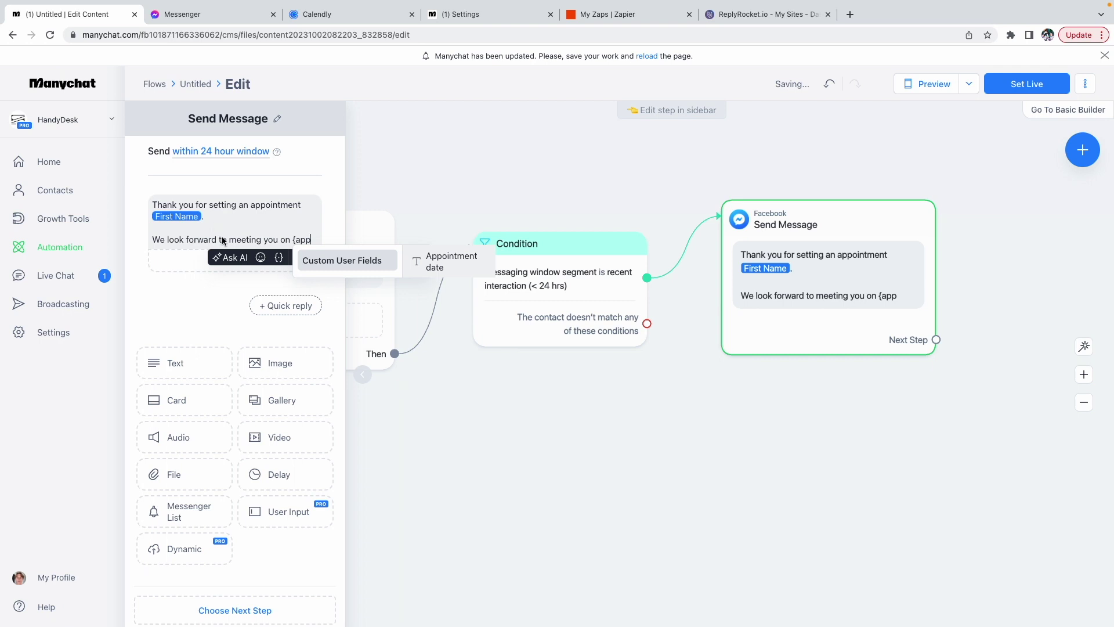
{"action": "left_click", "coordinate": [444, 262]}
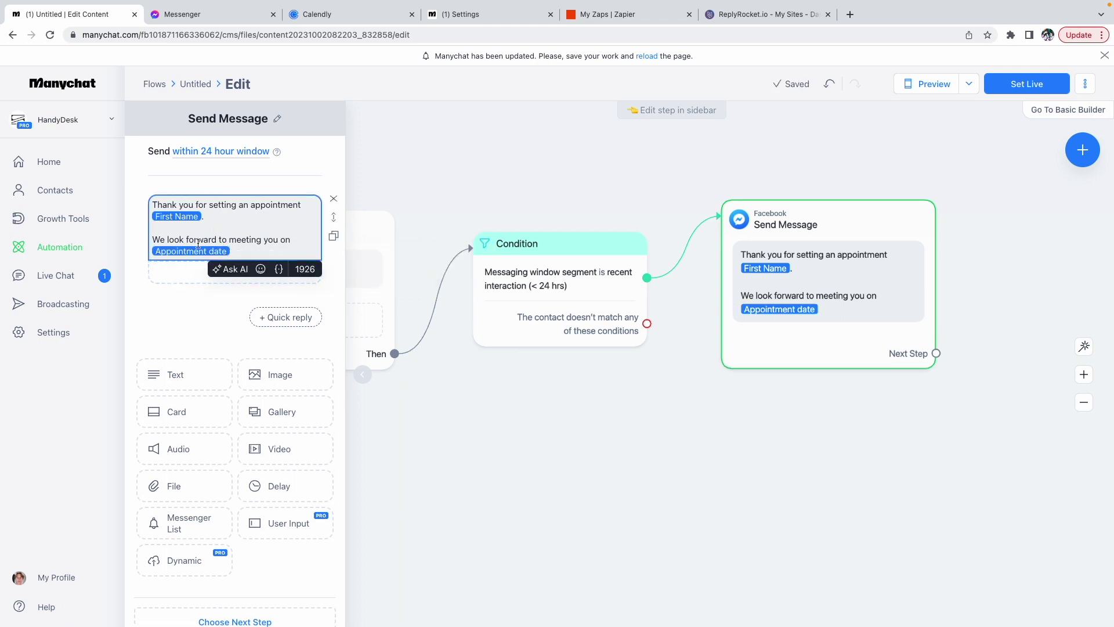
Check the wording of the earlier confirmation in Messenger and end the Manychat message with a waving hand emoji.
{"action": "left_click", "coordinate": [175, 15]}
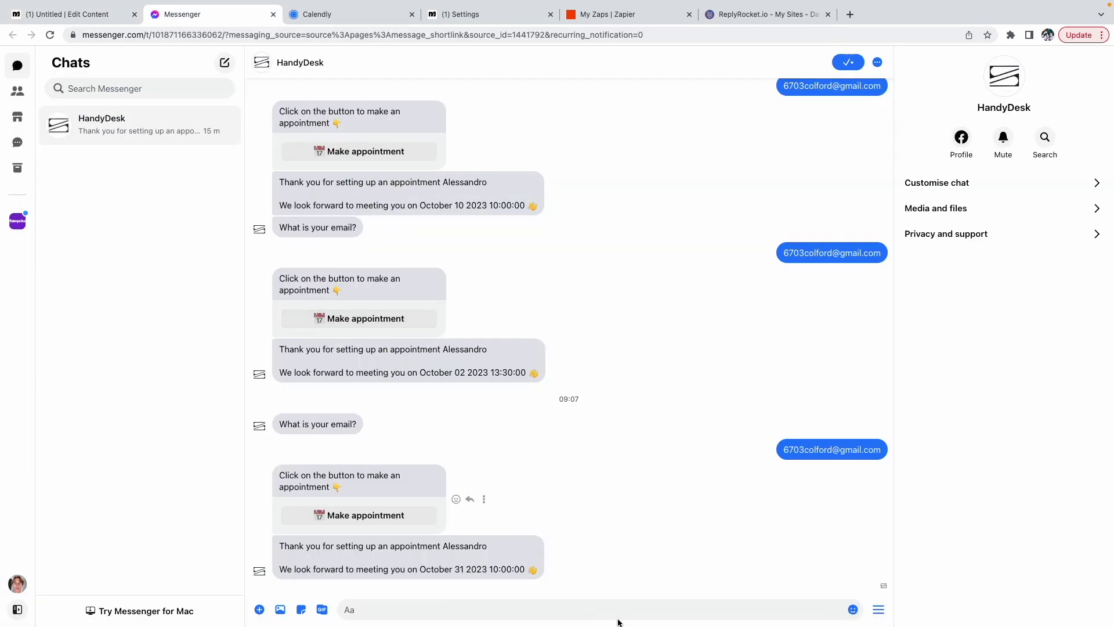
{"action": "mouse_move", "coordinate": [532, 570]}
{"action": "left_mouse_down"}
{"action": "mouse_move", "coordinate": [305, 556]}
{"action": "mouse_move", "coordinate": [513, 566]}
{"action": "left_mouse_up"}
{"action": "left_click", "coordinate": [53, 21]}
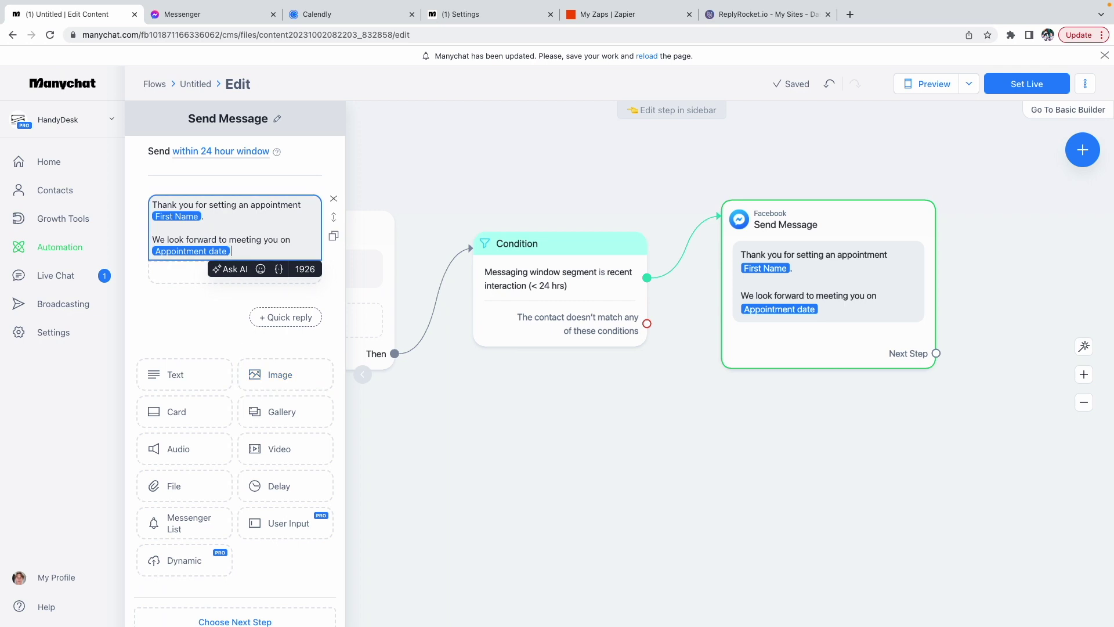
{"action": "left_click", "coordinate": [261, 269]}
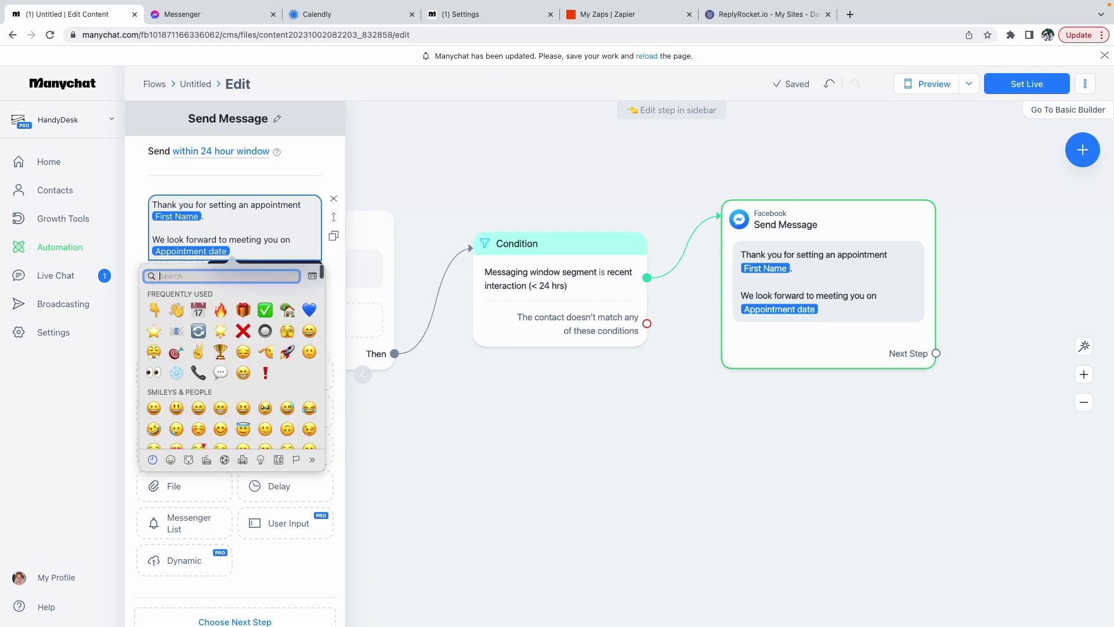
{"action": "left_click", "coordinate": [178, 313]}
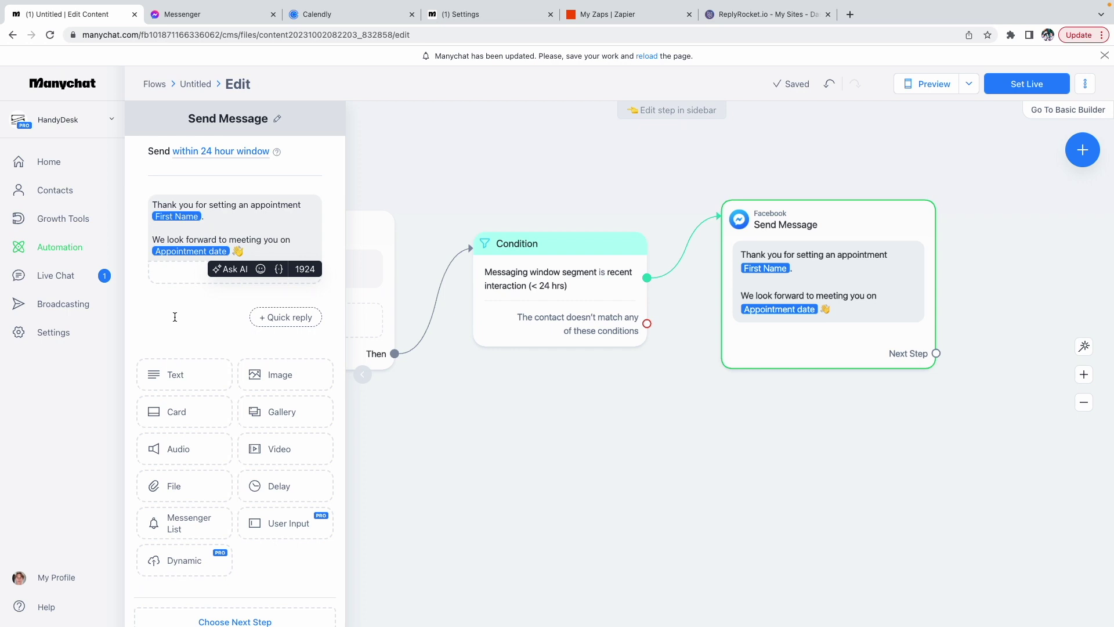
Duplicate the Send Message step, place the copy below the original and connect it to the Condition's non-matching branch.
{"action": "left_click", "coordinate": [496, 203]}
{"action": "left_click", "coordinate": [818, 178]}
{"action": "left_click_drag", "start_coordinate": [766, 406], "coordinate": [869, 396]}
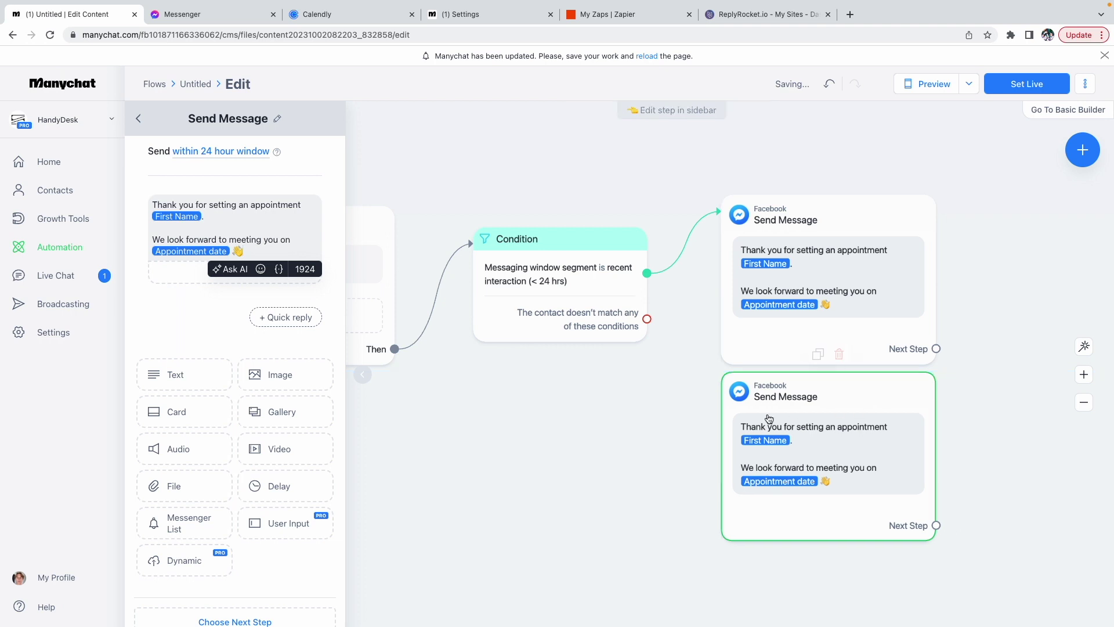
{"action": "left_click", "coordinate": [613, 359]}
{"action": "left_click_drag", "start_coordinate": [647, 318], "coordinate": [870, 464]}
{"action": "scroll", "coordinate": [902, 481], "scroll_direction": "down", "scroll_amount": 3}
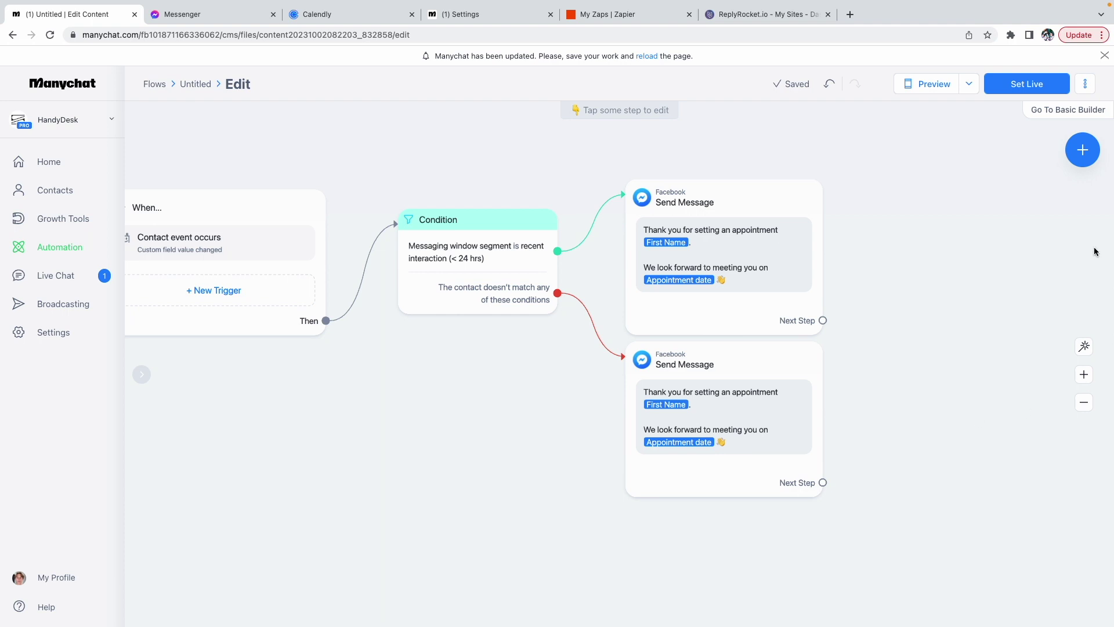
Set the automation live and turn on its "Custom field value changed" contact event trigger.
{"action": "left_click", "coordinate": [1010, 81]}
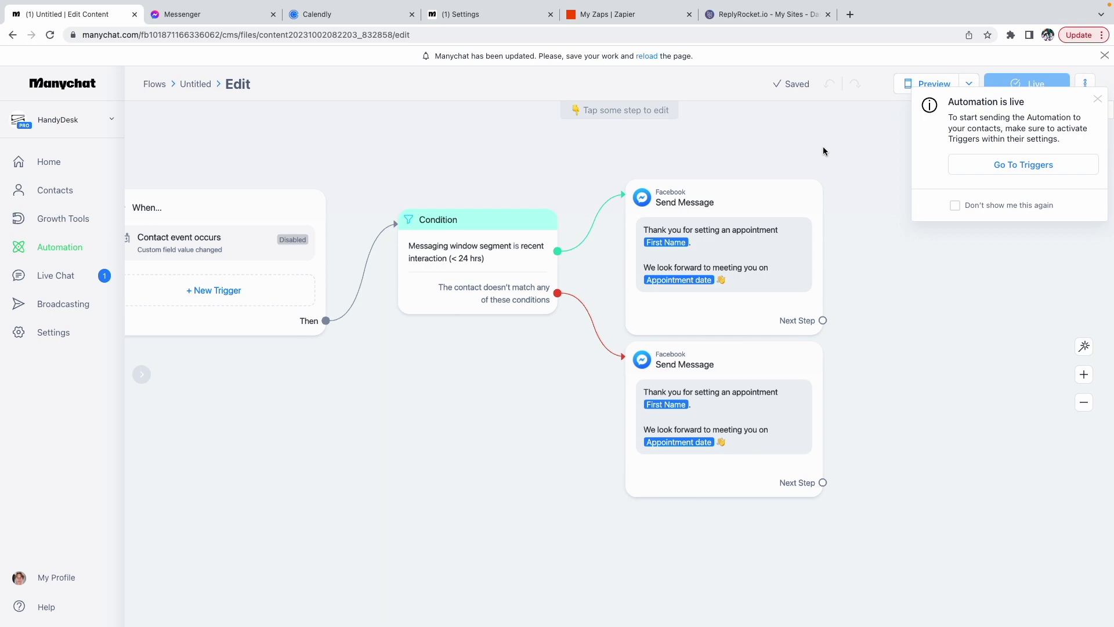
{"action": "left_click_drag", "start_coordinate": [403, 139], "coordinate": [489, 155]}
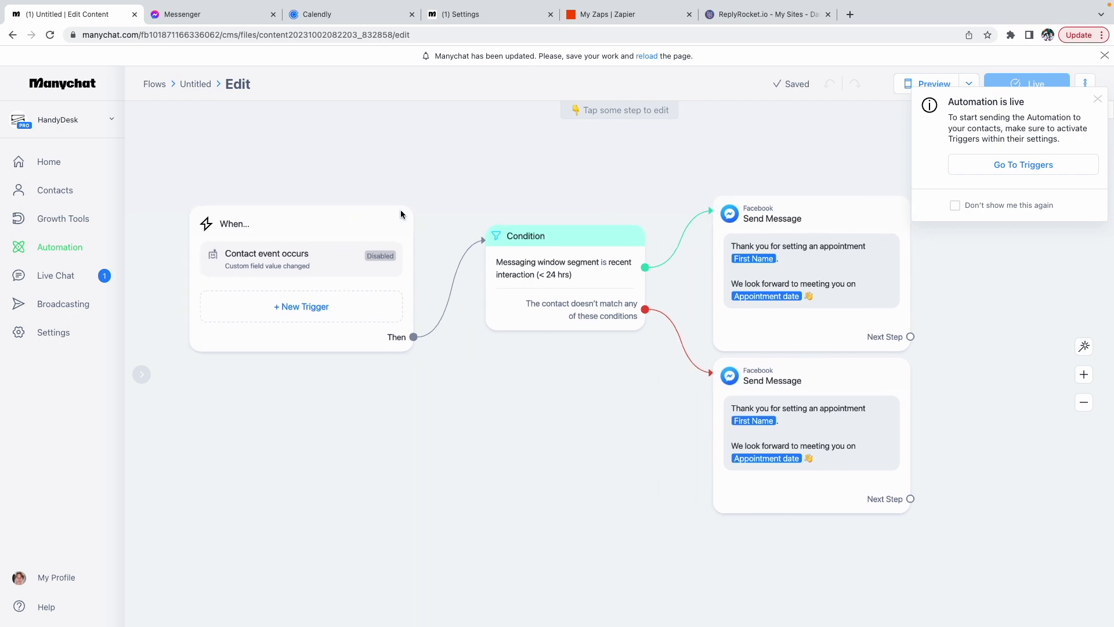
{"action": "left_click", "coordinate": [364, 246]}
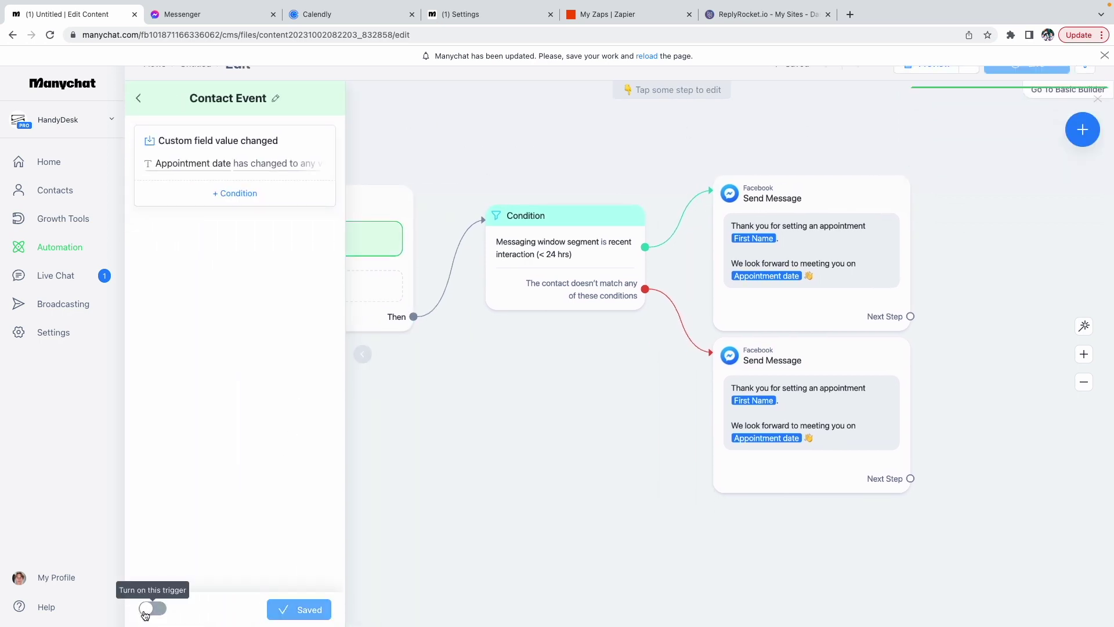
{"action": "left_click", "coordinate": [145, 613]}
{"action": "left_click", "coordinate": [451, 517]}
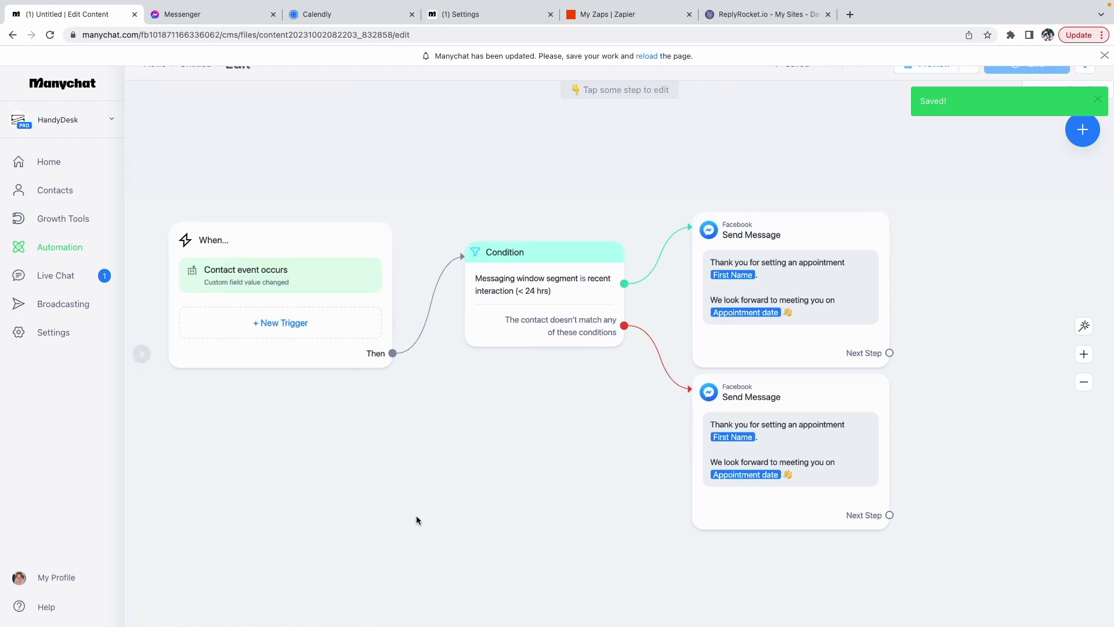
{"action": "left_click", "coordinate": [638, 13]}
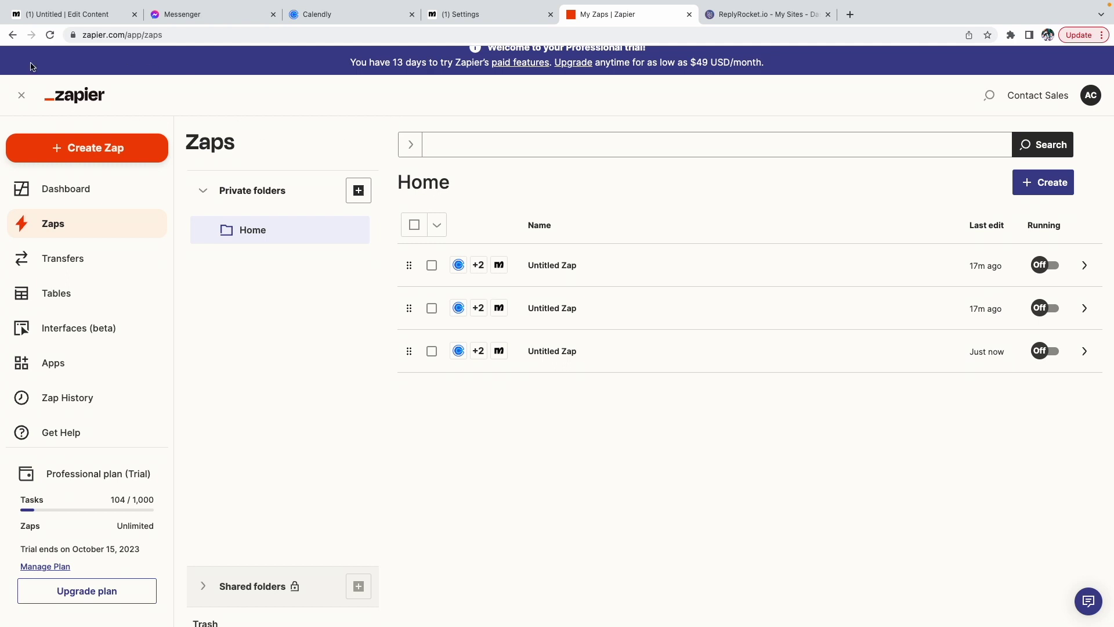
{"action": "left_click", "coordinate": [340, 14]}
{"action": "left_click", "coordinate": [182, 16]}
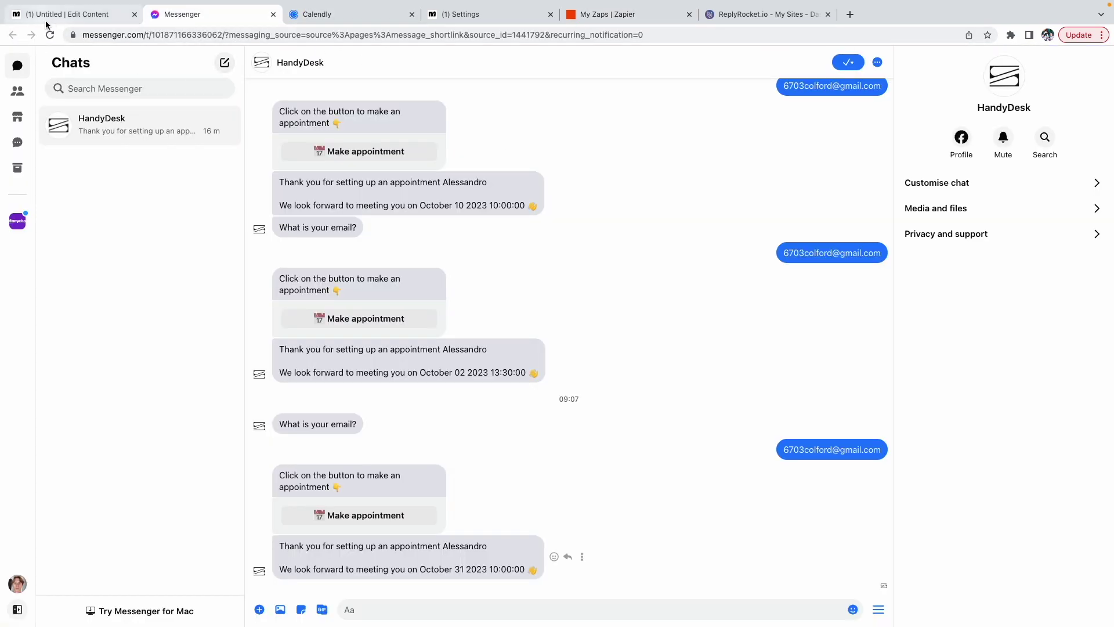
{"action": "left_click", "coordinate": [54, 17]}
{"action": "left_click", "coordinate": [183, 16]}
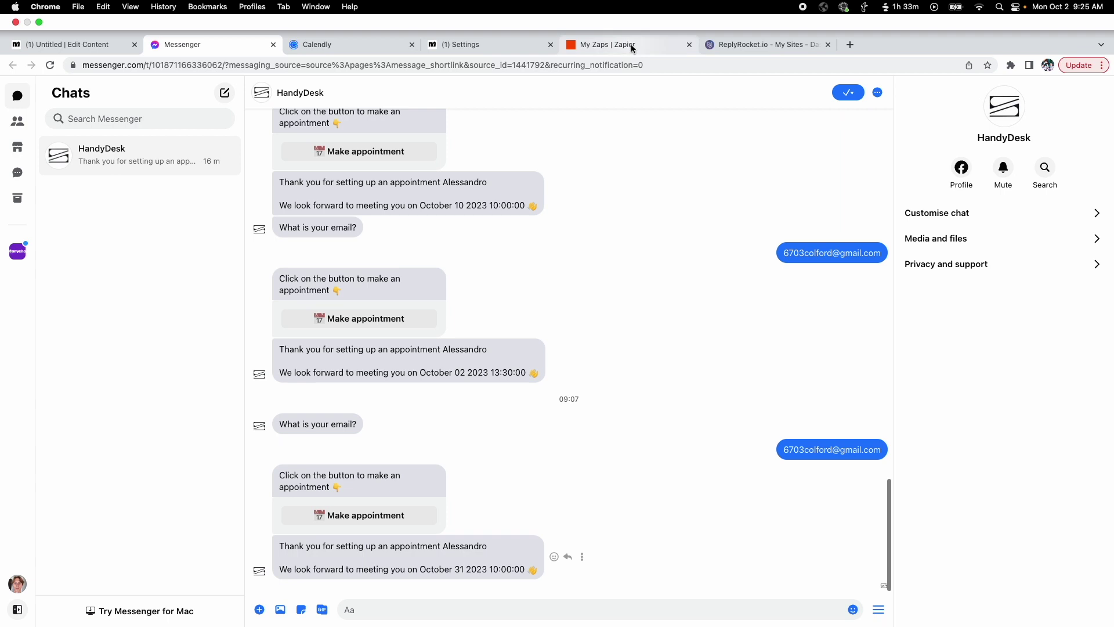
Switch to Zapier, create a new Zap and choose Calendly as its trigger app.
{"action": "left_click", "coordinate": [631, 45]}
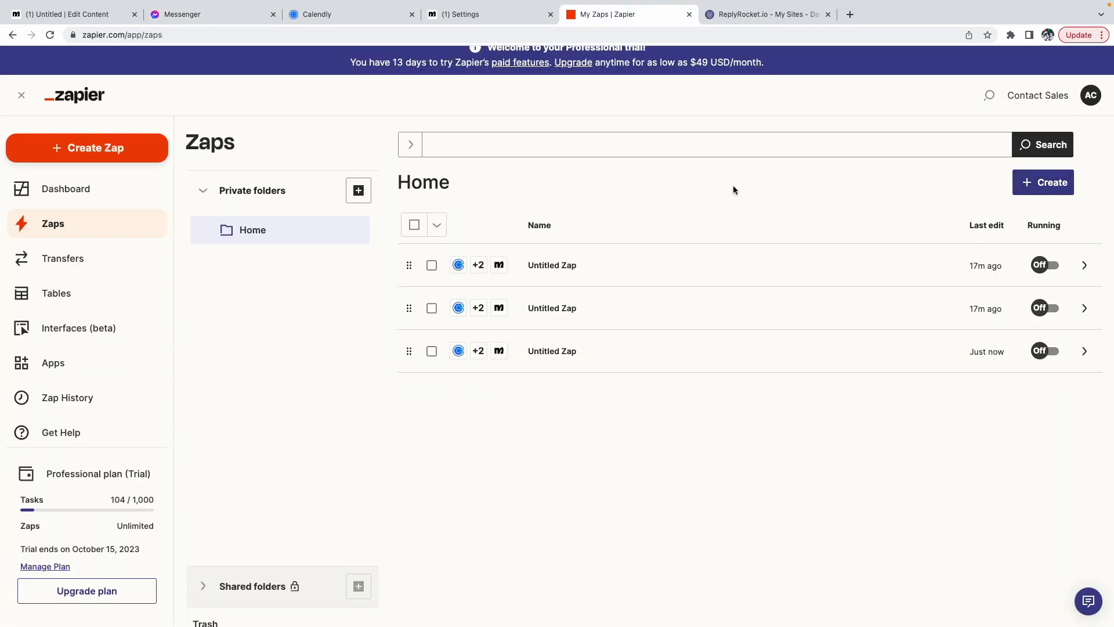
{"action": "left_click", "coordinate": [876, 142]}
{"action": "left_click", "coordinate": [1052, 178]}
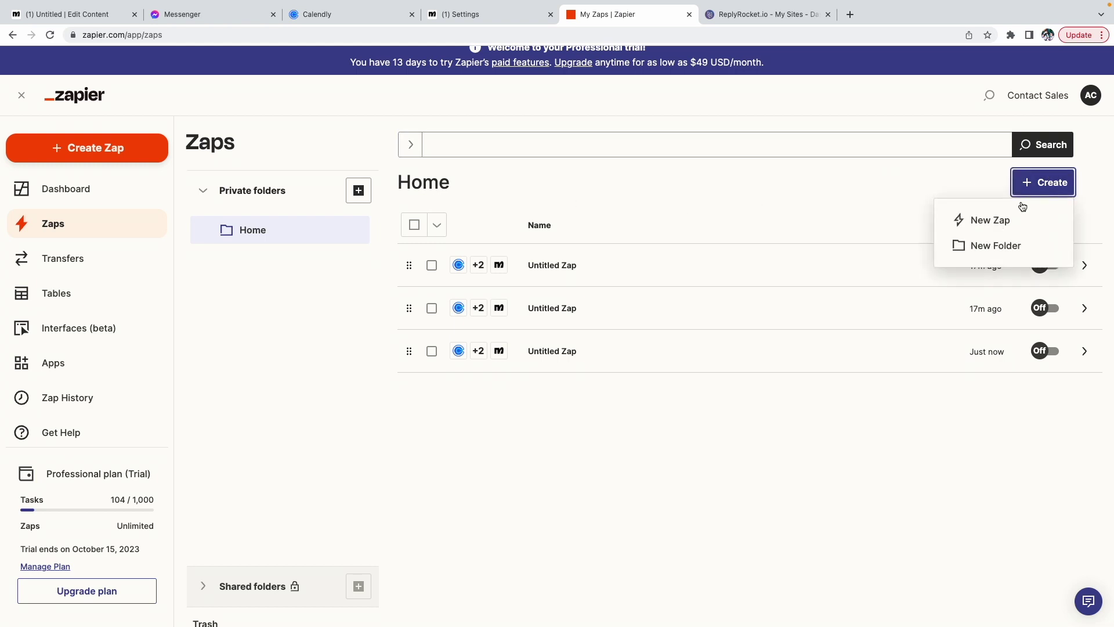
{"action": "left_click", "coordinate": [984, 226]}
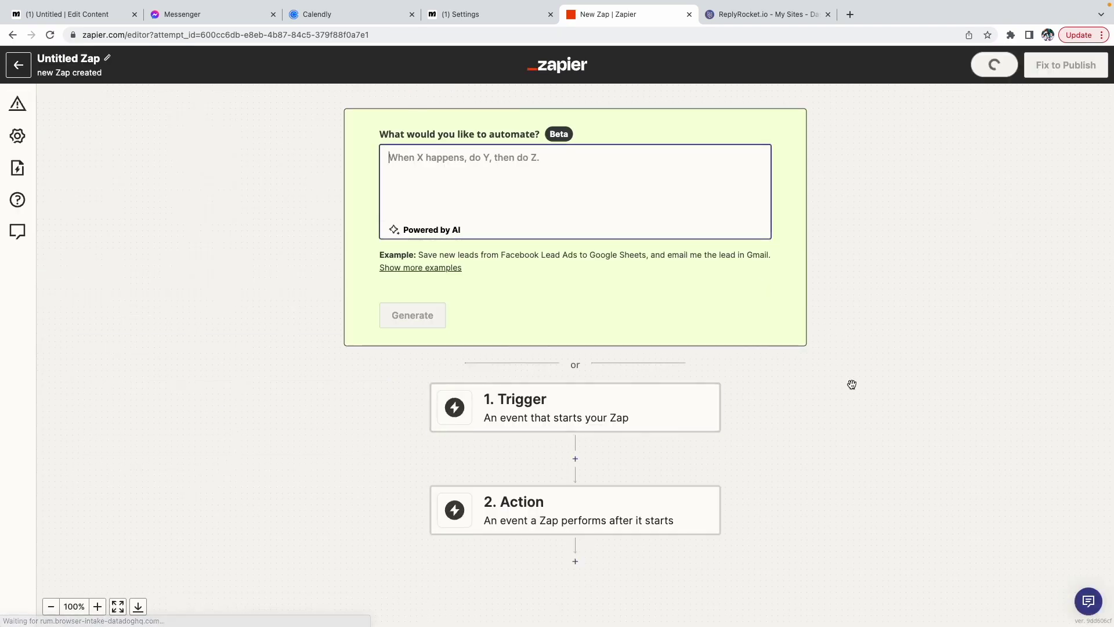
{"action": "scroll", "coordinate": [919, 309], "scroll_direction": "down", "scroll_amount": 3}
{"action": "left_click", "coordinate": [575, 291]}
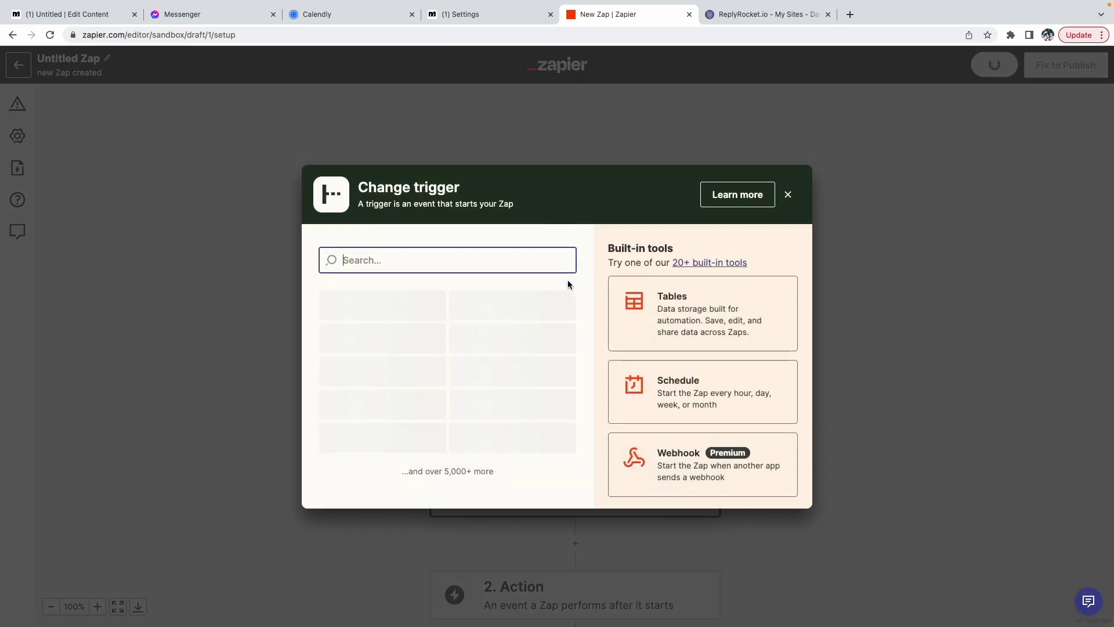
{"action": "type", "text": "cale"}
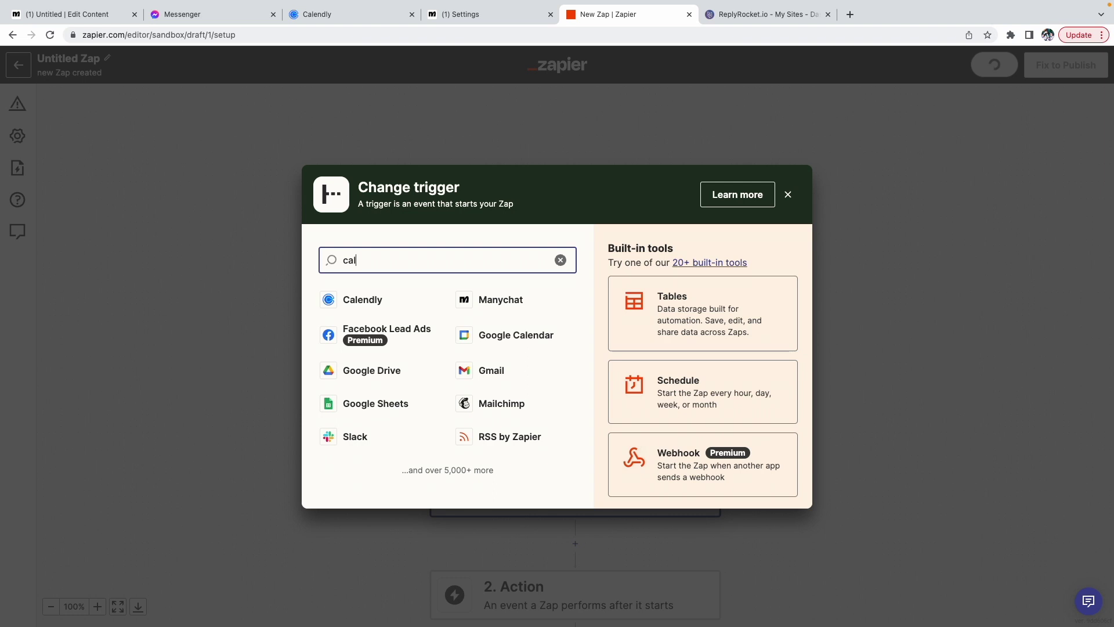
{"action": "key", "text": "BackSpace"}
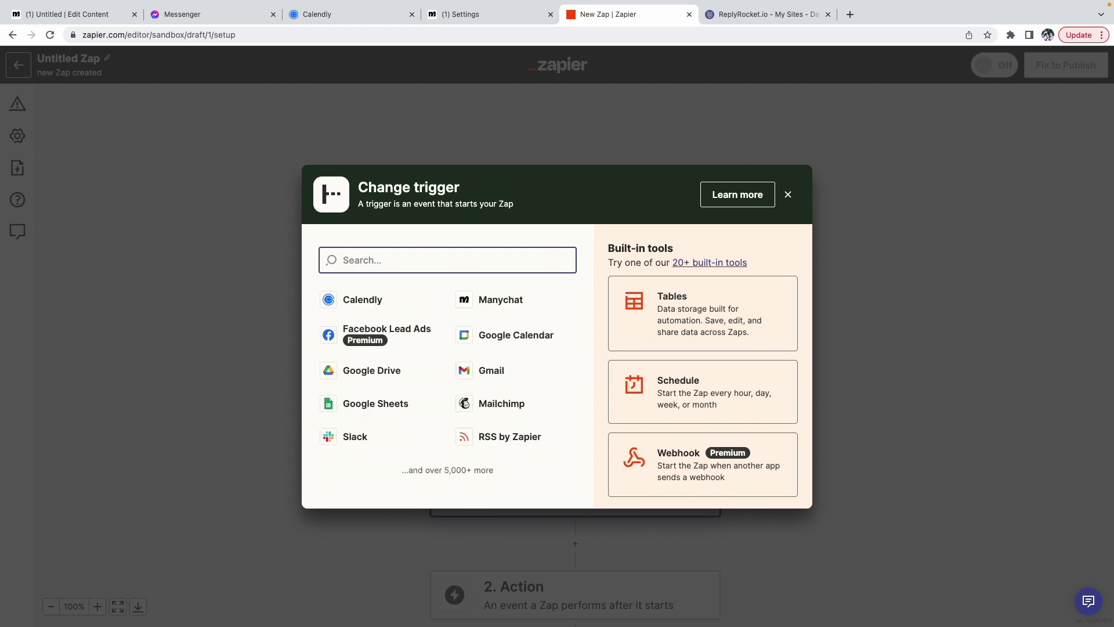
{"action": "left_click", "coordinate": [372, 299]}
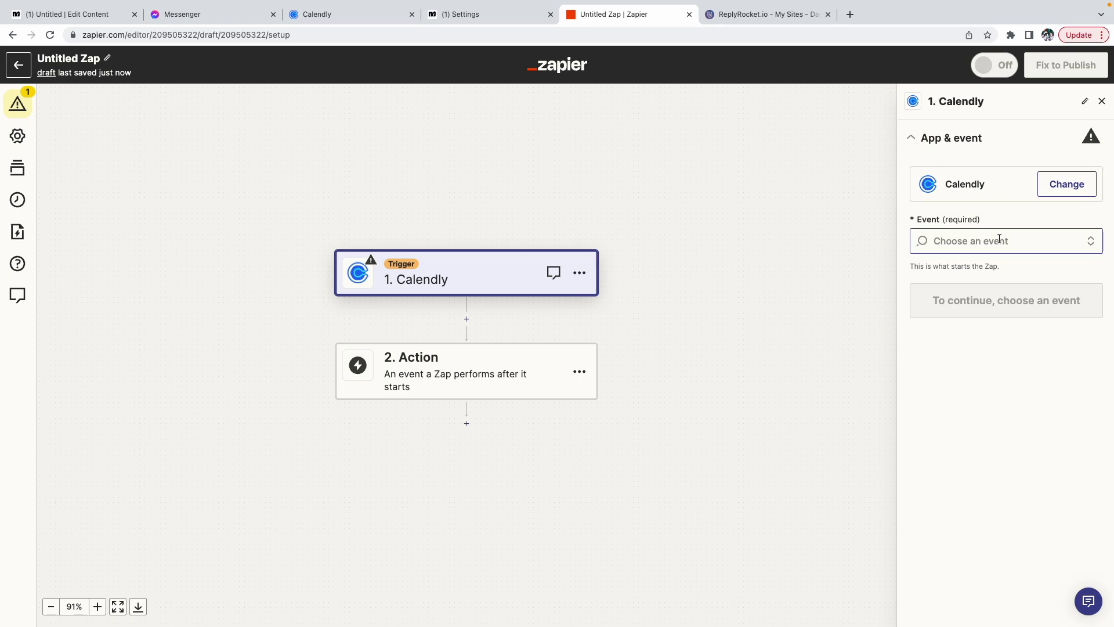
Set the Calendly trigger's event to "Invitee Created" and use the first listed Calendly account.
{"action": "left_click", "coordinate": [975, 240]}
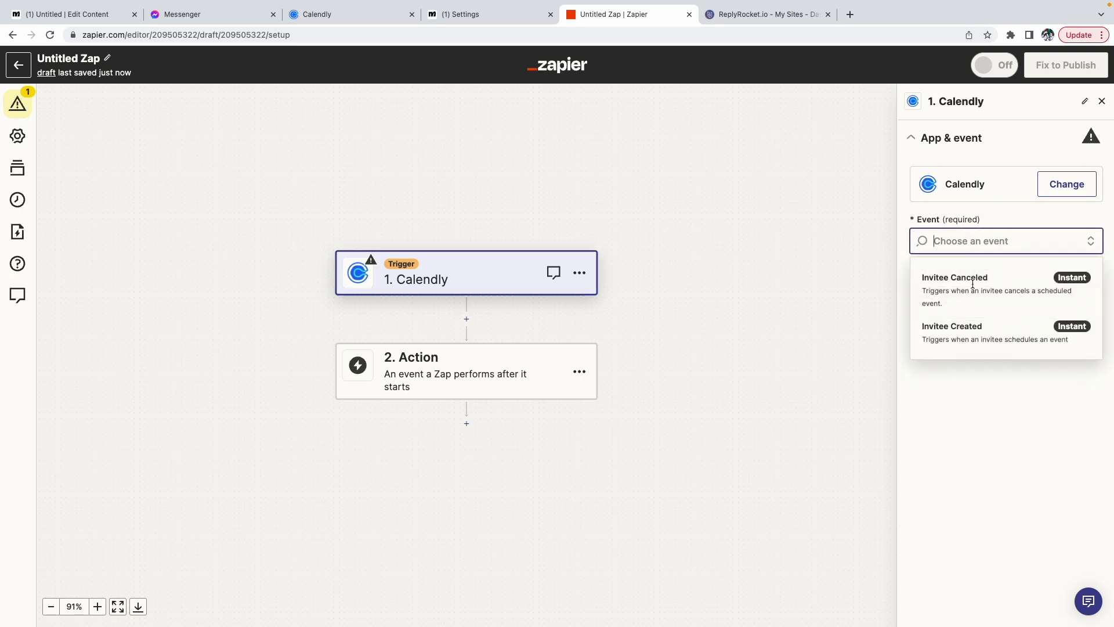
{"action": "left_click", "coordinate": [950, 344]}
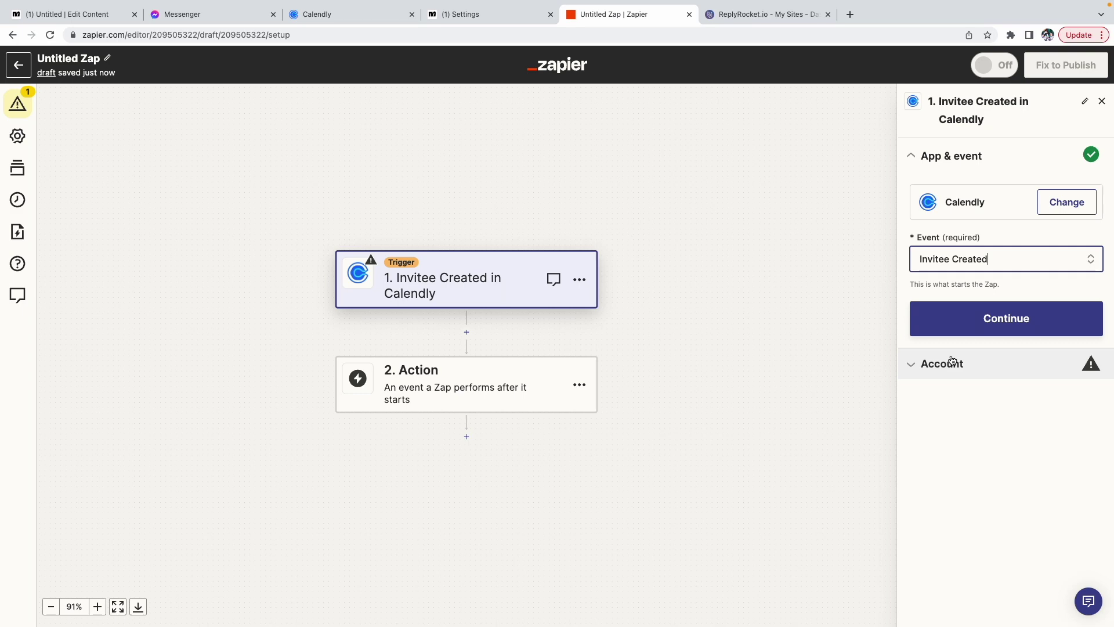
{"action": "left_click", "coordinate": [1028, 318]}
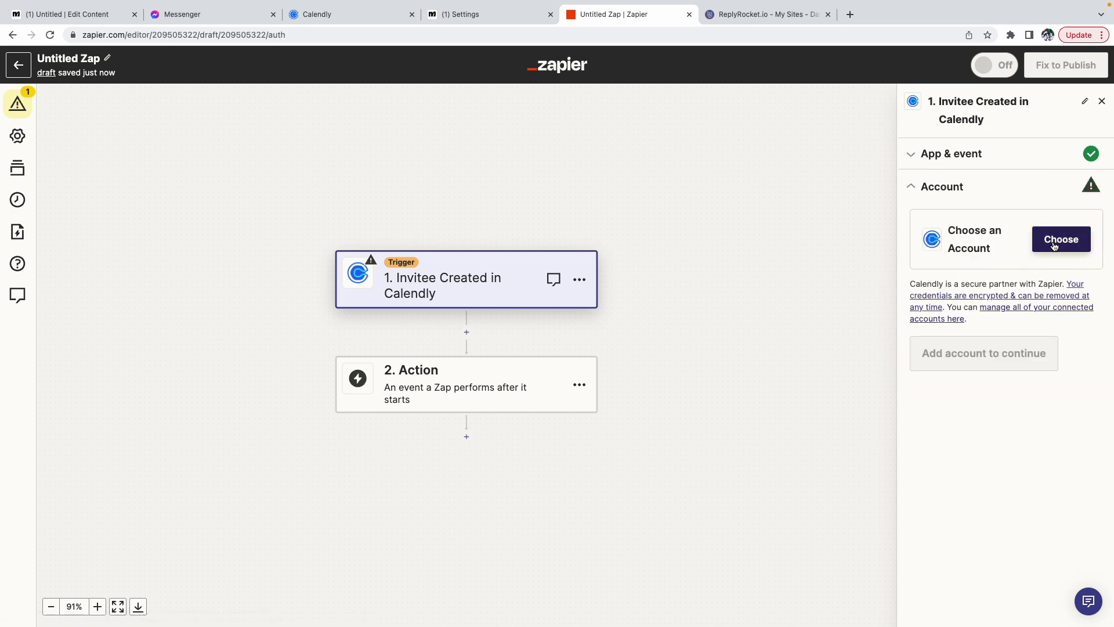
{"action": "left_click", "coordinate": [1055, 240]}
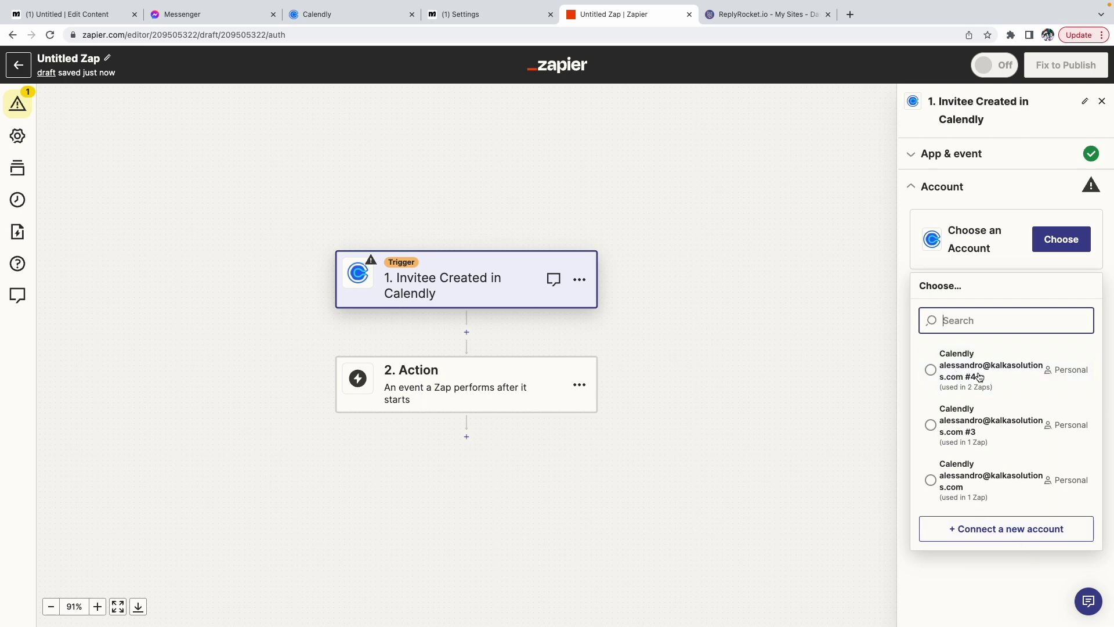
{"action": "left_click", "coordinate": [948, 367]}
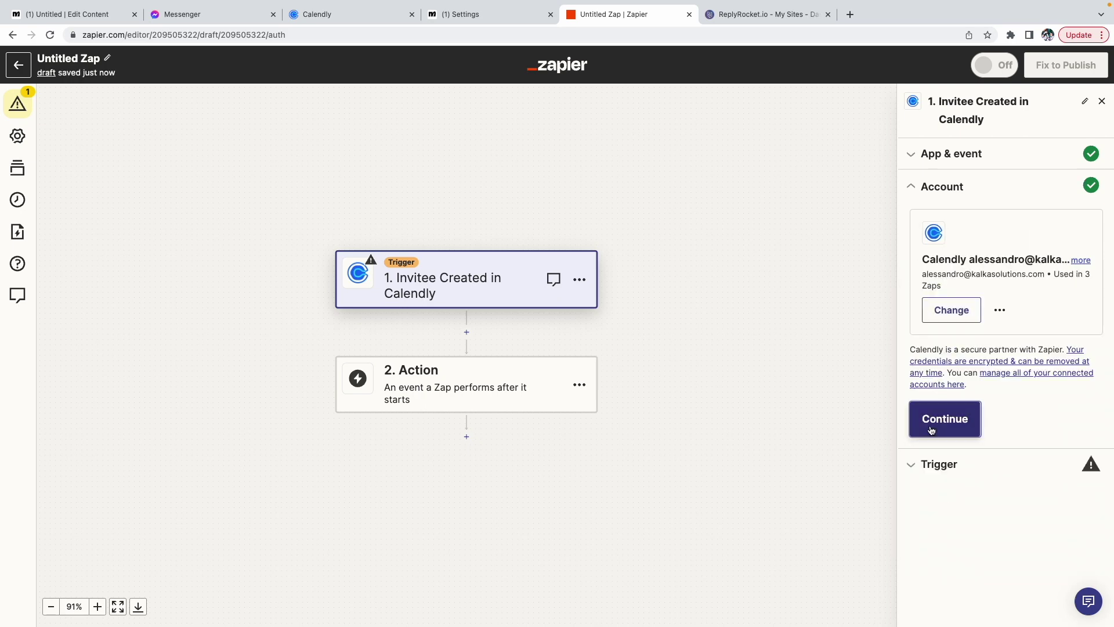
{"action": "left_click", "coordinate": [929, 421]}
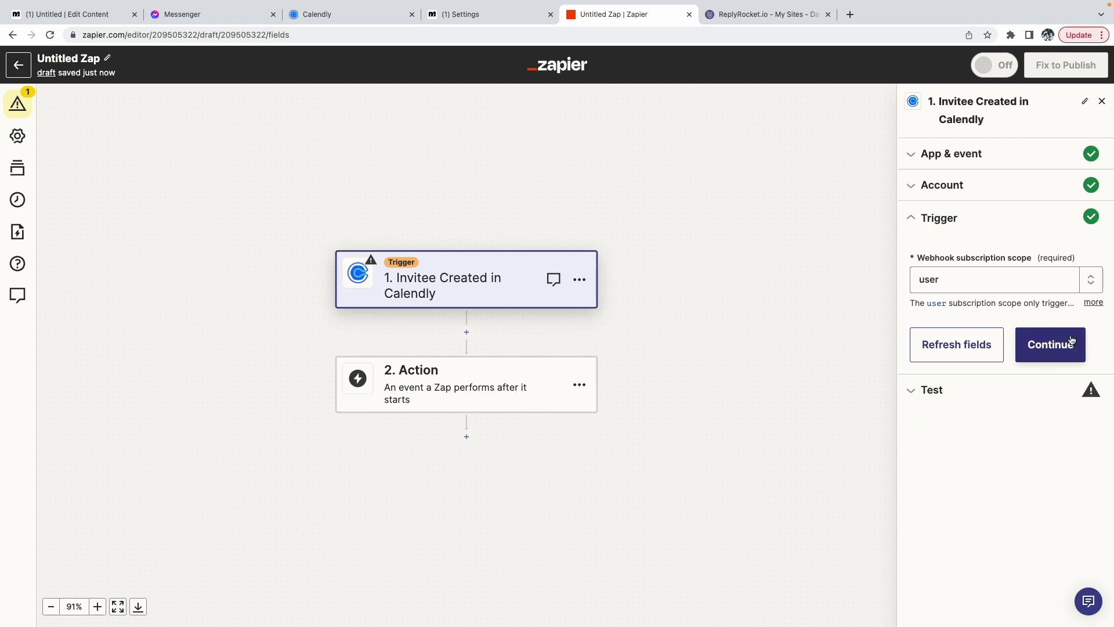
Accept "user" as the webhook subscription scope and test the Calendly trigger.
{"action": "left_click", "coordinate": [1053, 344]}
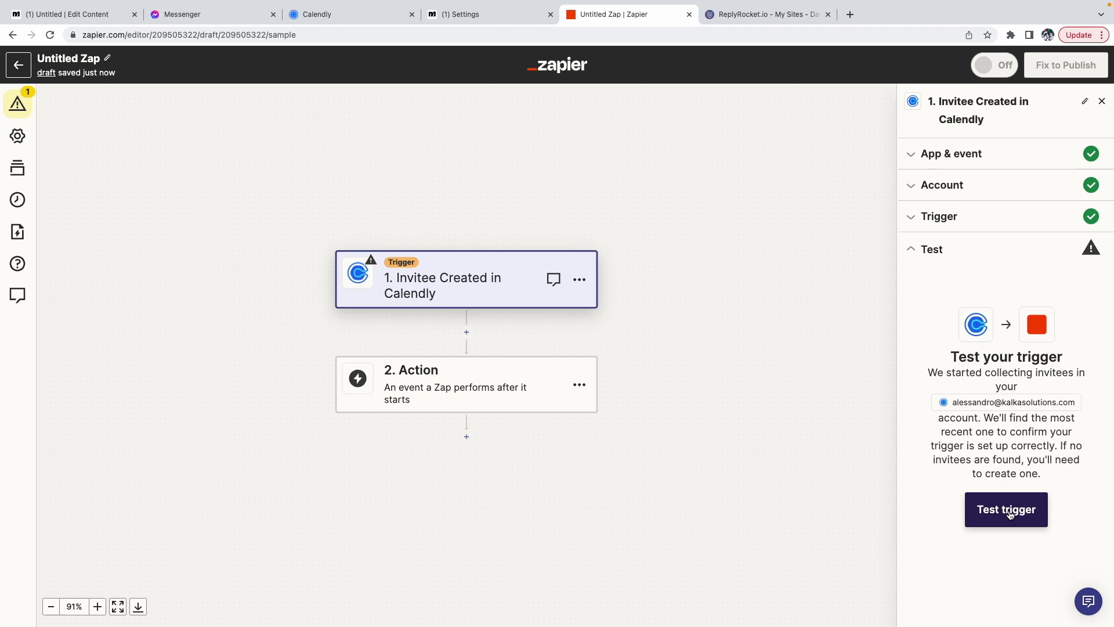
{"action": "left_click", "coordinate": [992, 515]}
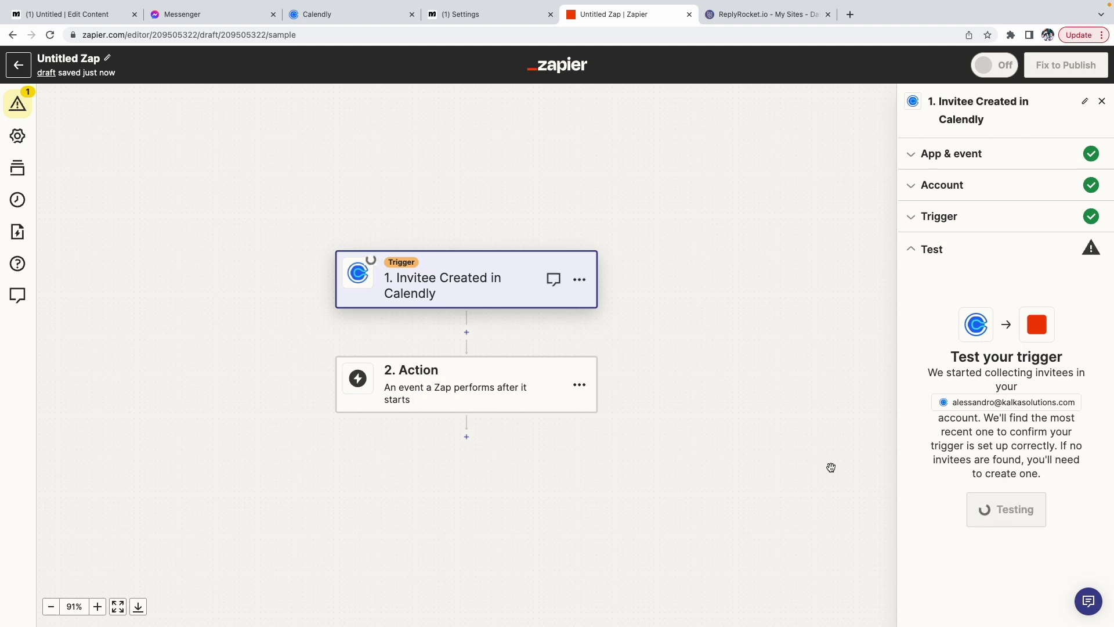
{"action": "scroll", "coordinate": [980, 354], "scroll_direction": "down", "scroll_amount": 1}
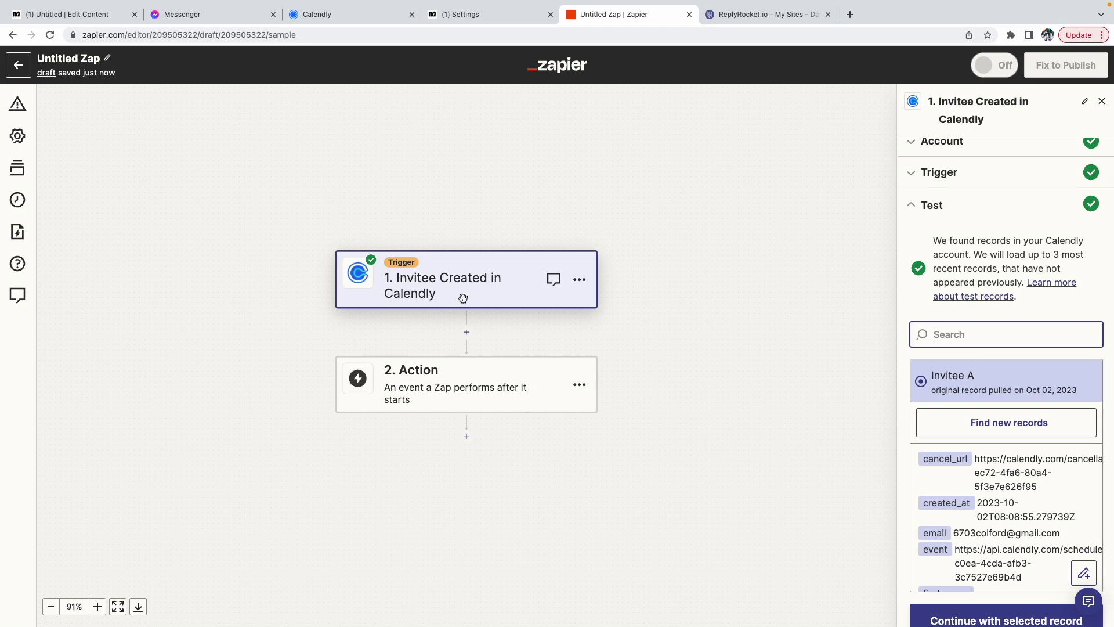
Choose Manychat as the Zap's action app and set its event to "Find User by Custom Field".
{"action": "left_click", "coordinate": [793, 406]}
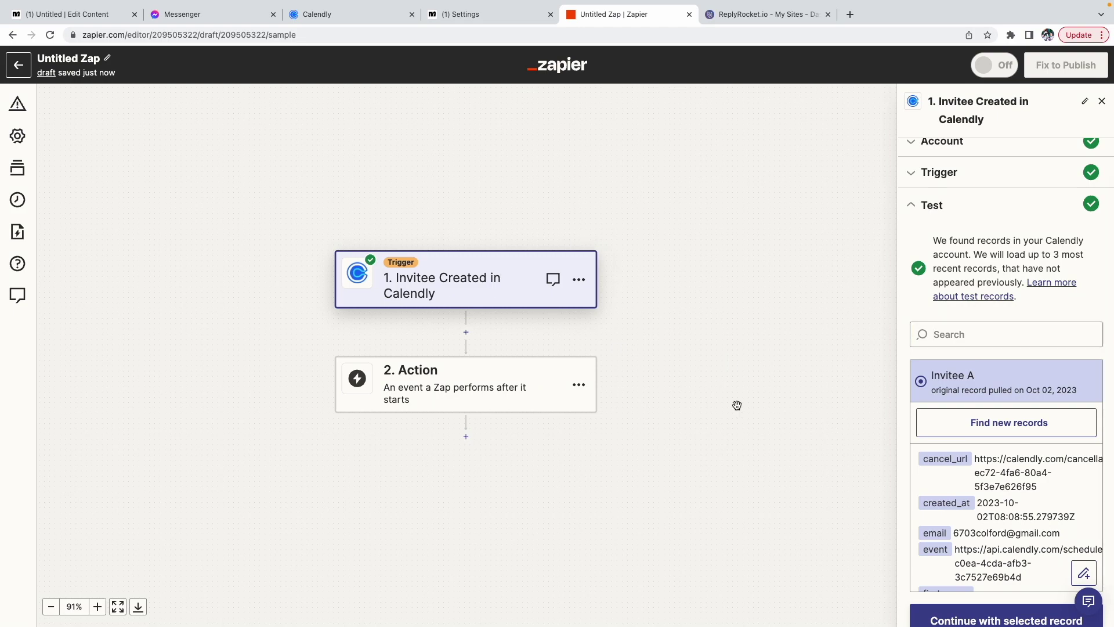
{"action": "left_click", "coordinate": [445, 400]}
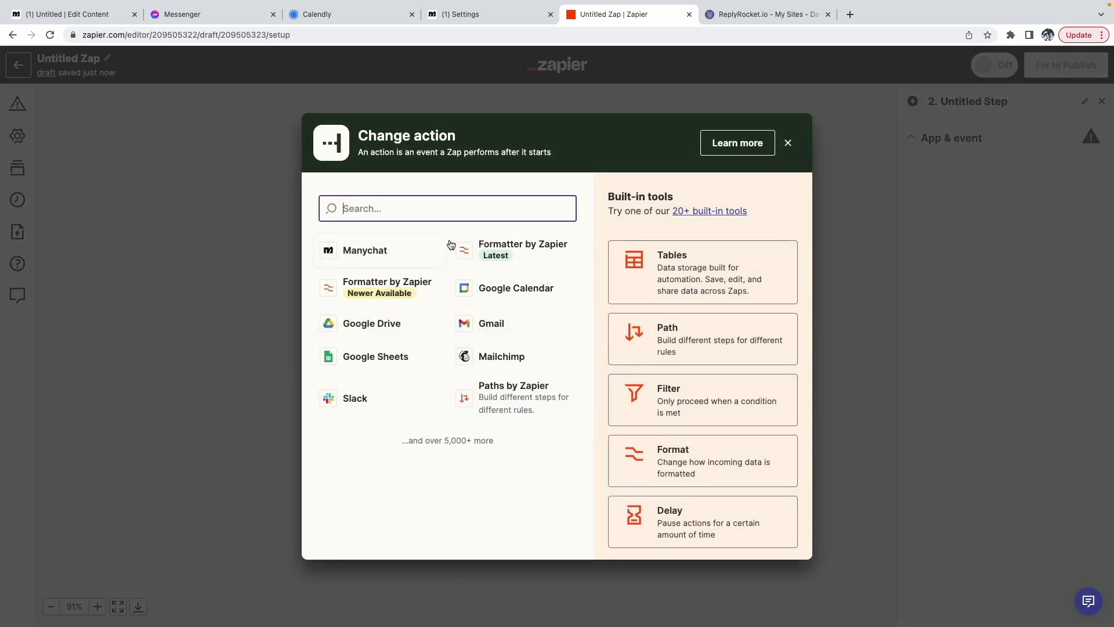
{"action": "left_click", "coordinate": [349, 252]}
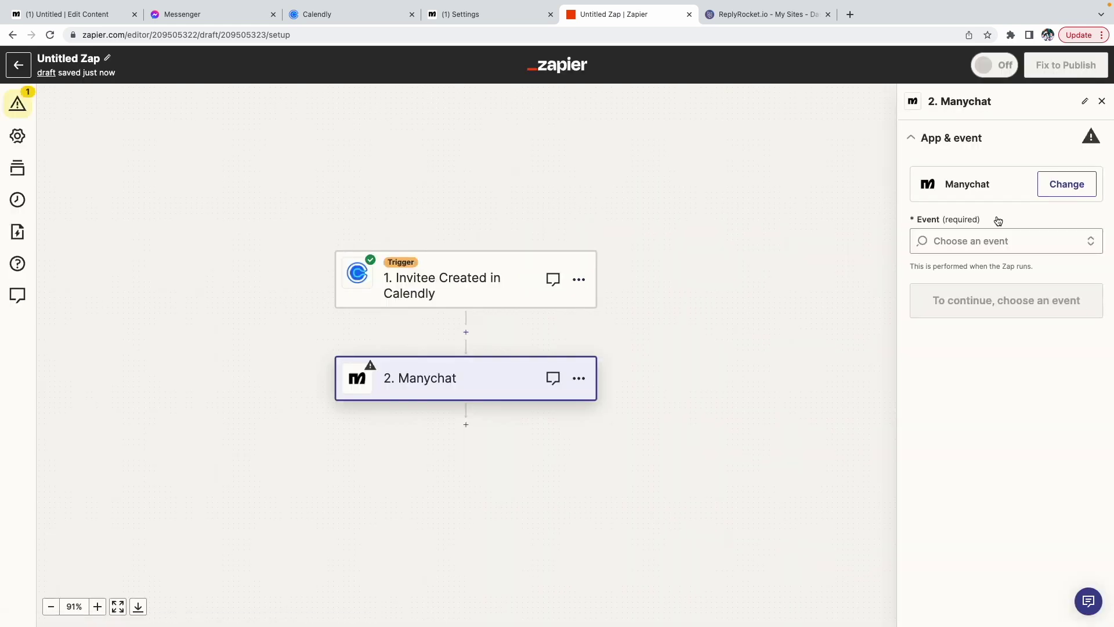
{"action": "left_click", "coordinate": [991, 241]}
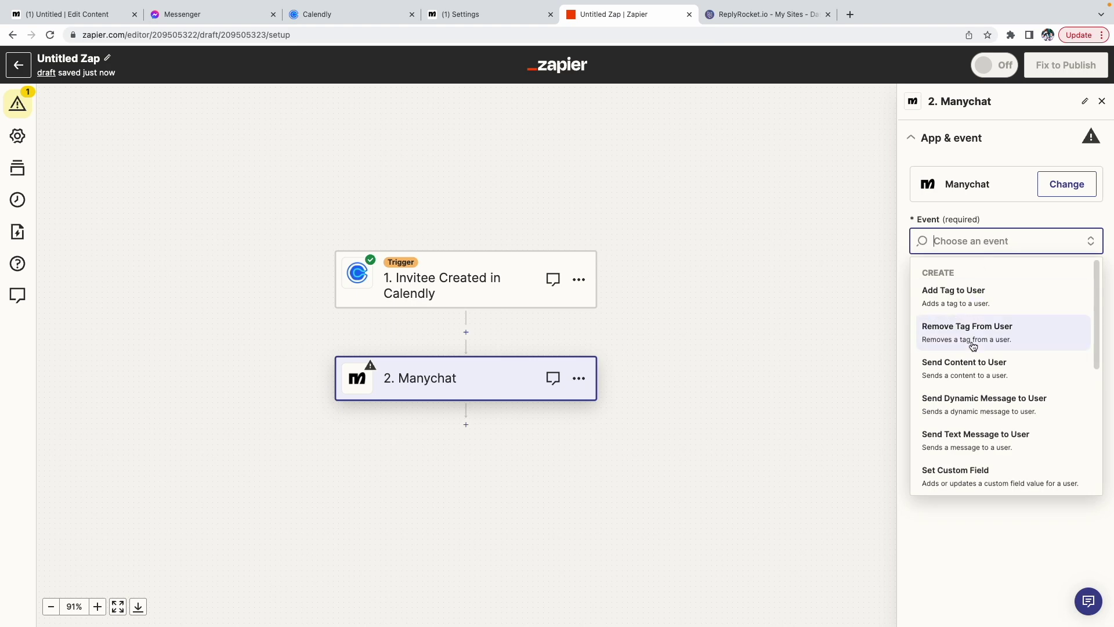
{"action": "scroll", "coordinate": [982, 401], "scroll_direction": "down", "scroll_amount": 5}
{"action": "scroll", "coordinate": [987, 413], "scroll_direction": "down", "scroll_amount": 1}
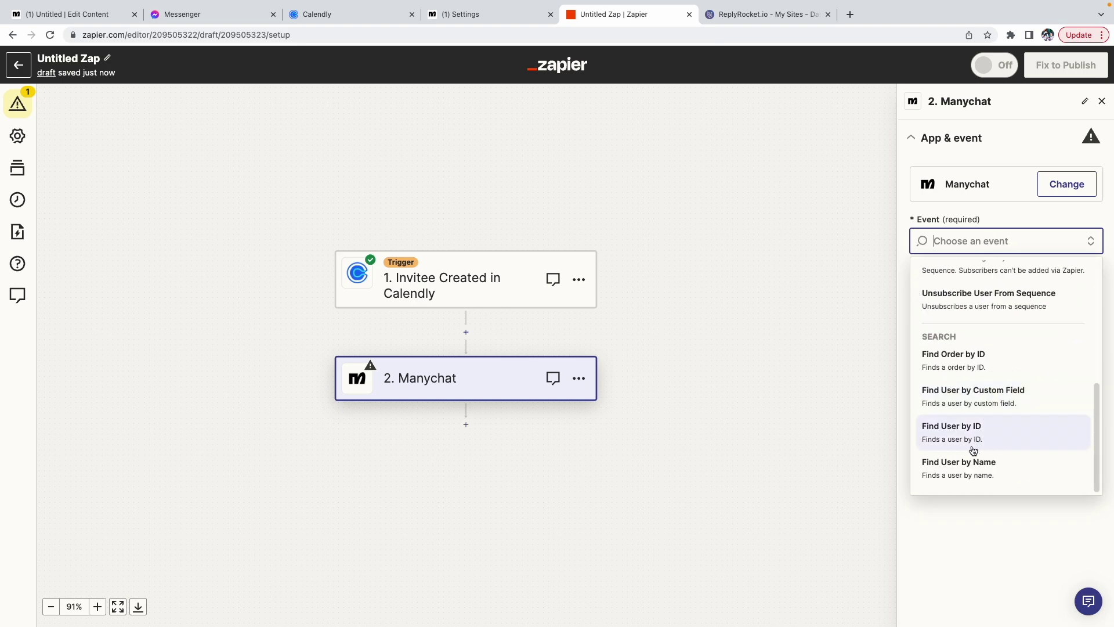
{"action": "left_click", "coordinate": [996, 406]}
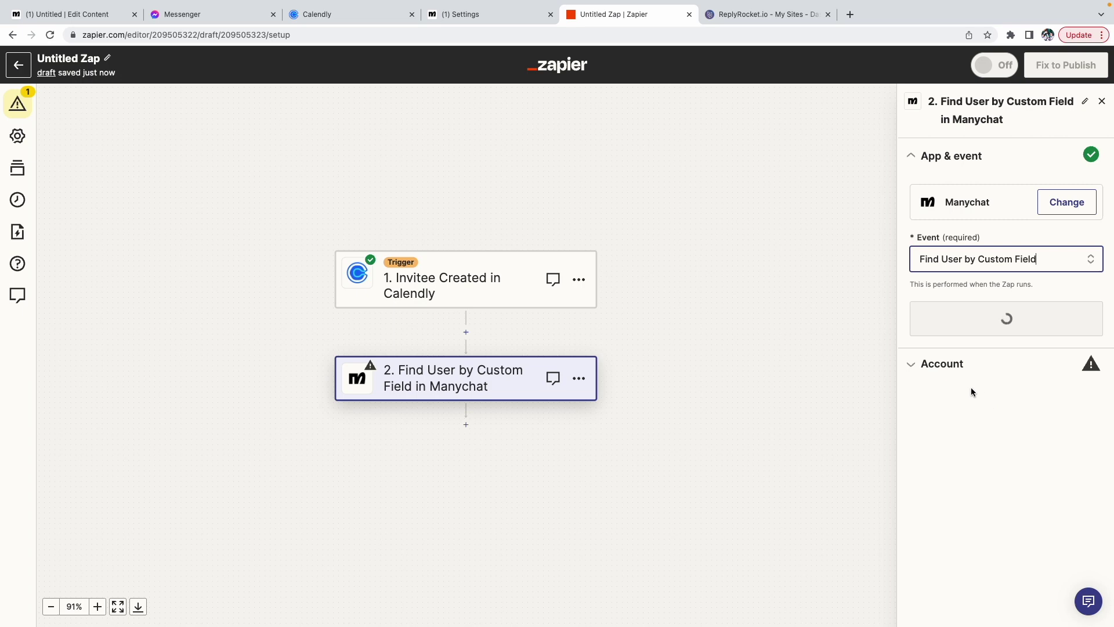
{"action": "left_click", "coordinate": [1009, 319]}
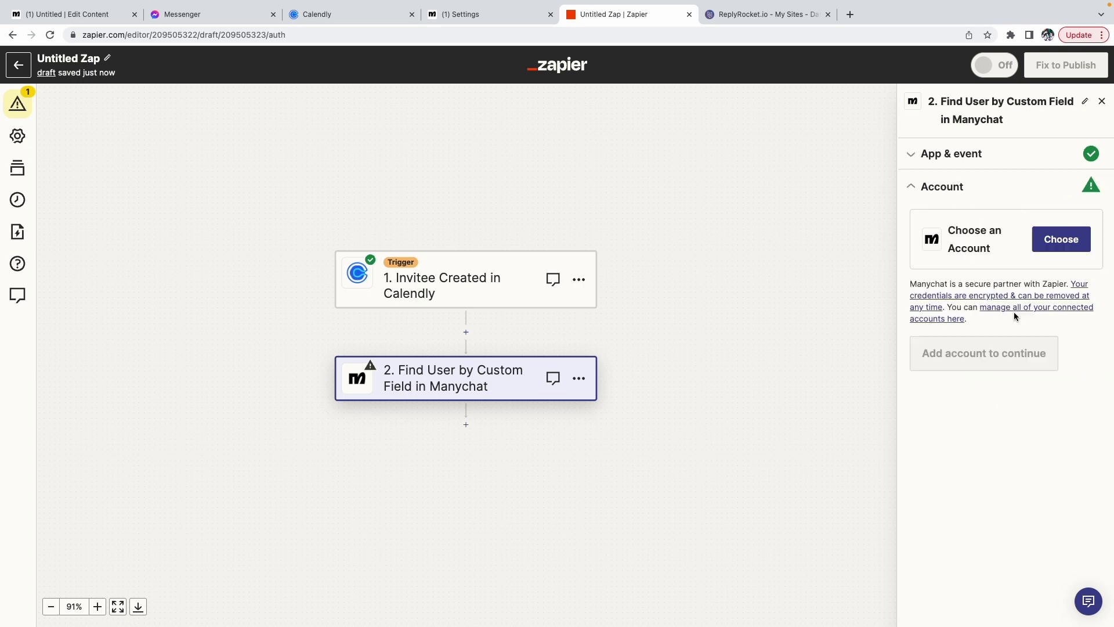
Use the Manychat HandyDesk #6 account and select "email" as the custom field to find the user by.
{"action": "left_click", "coordinate": [1080, 250]}
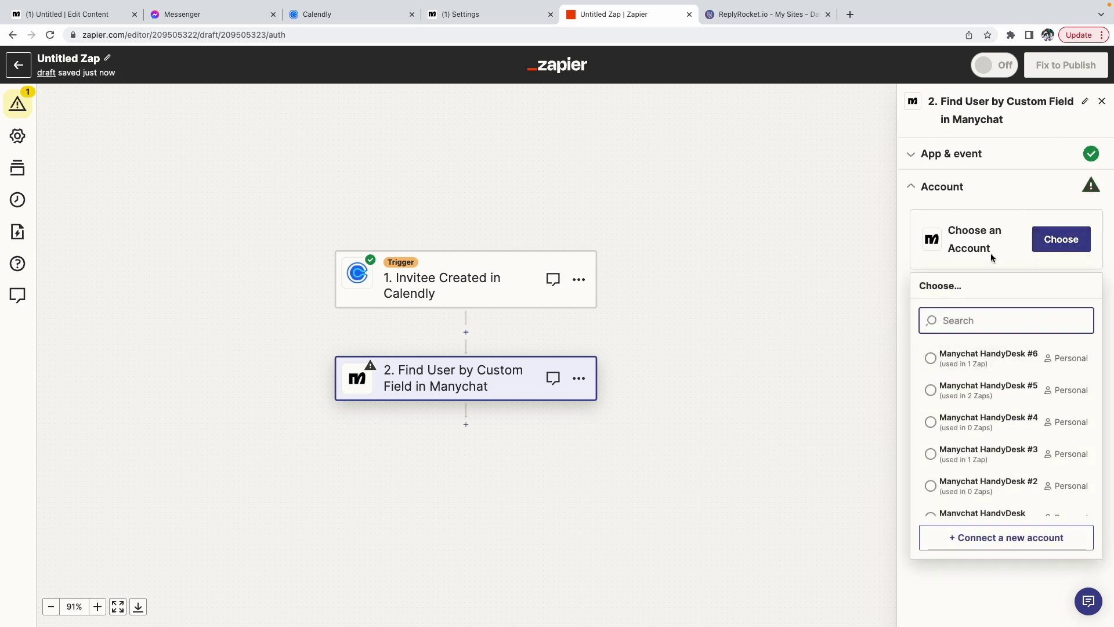
{"action": "left_click", "coordinate": [989, 366]}
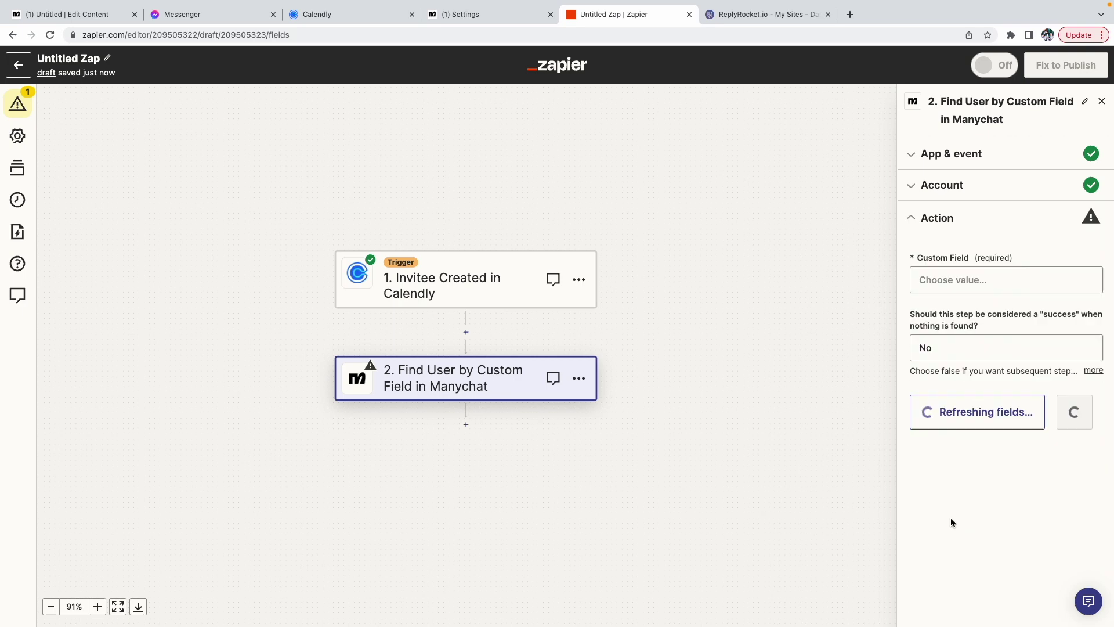
{"action": "left_click", "coordinate": [972, 285]}
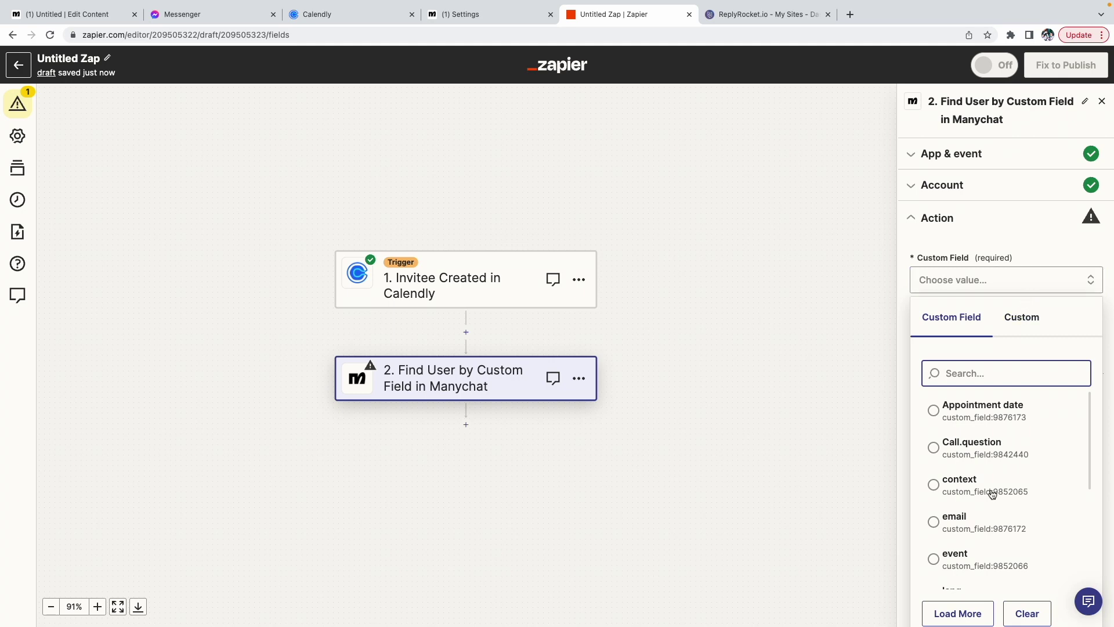
{"action": "left_click", "coordinate": [950, 528]}
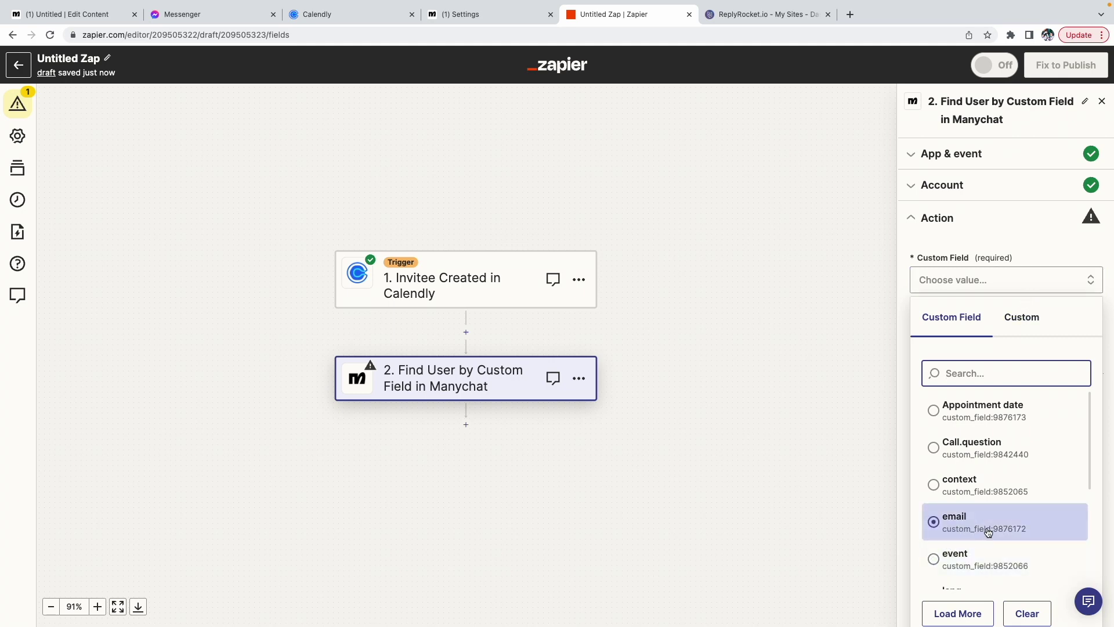
{"action": "left_click", "coordinate": [934, 522]}
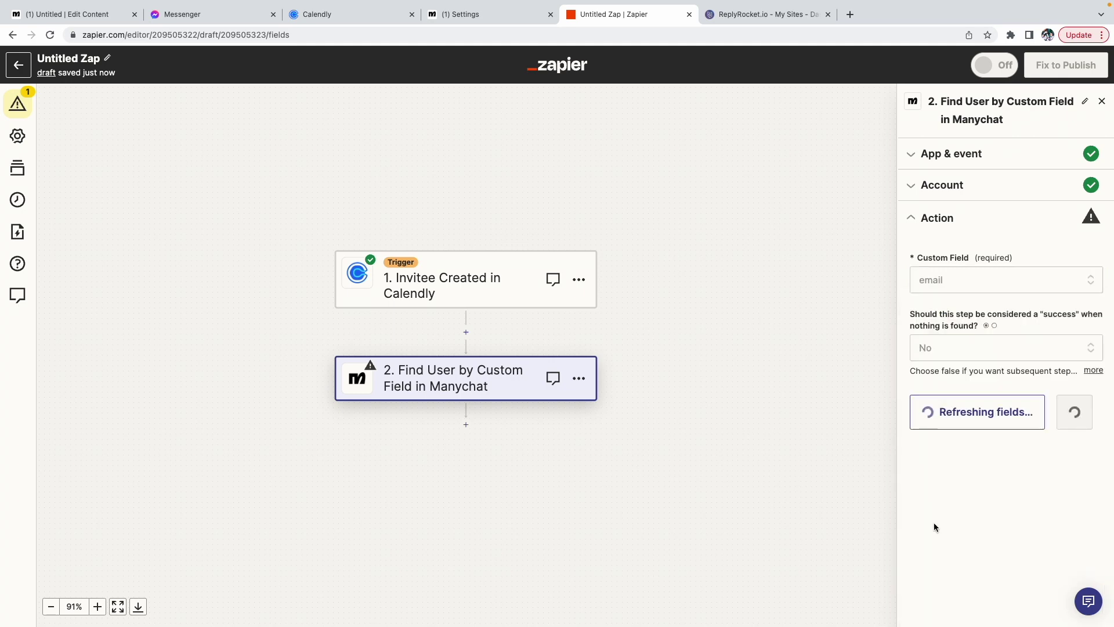
Map Calendly's Invitee Email as the custom field value and continue to the action's test.
{"action": "left_click", "coordinate": [955, 343]}
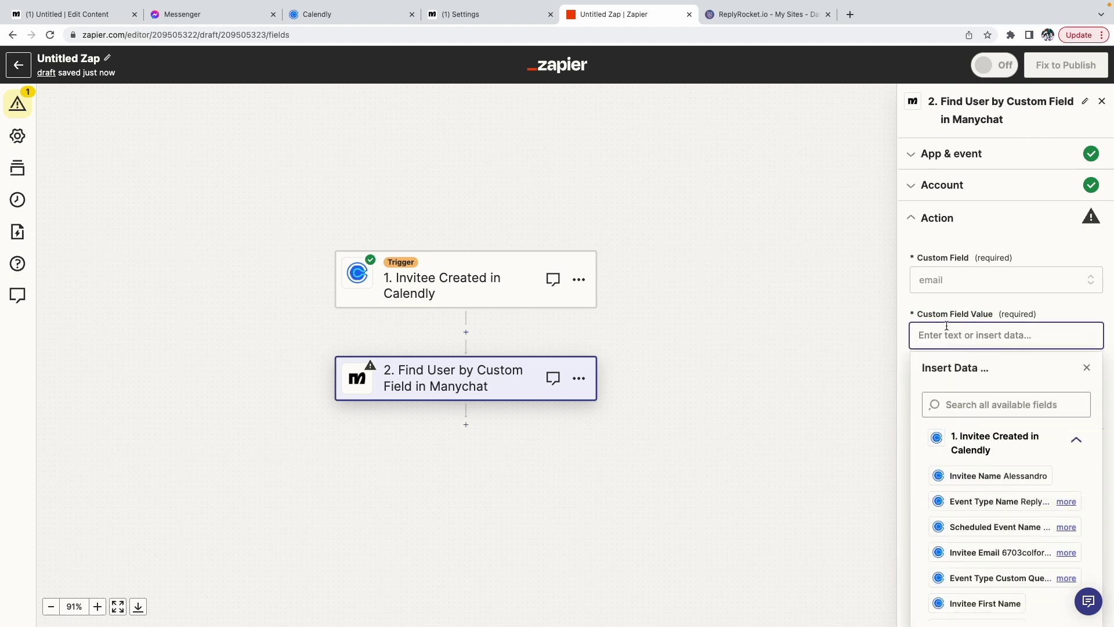
{"action": "left_click", "coordinate": [961, 557]}
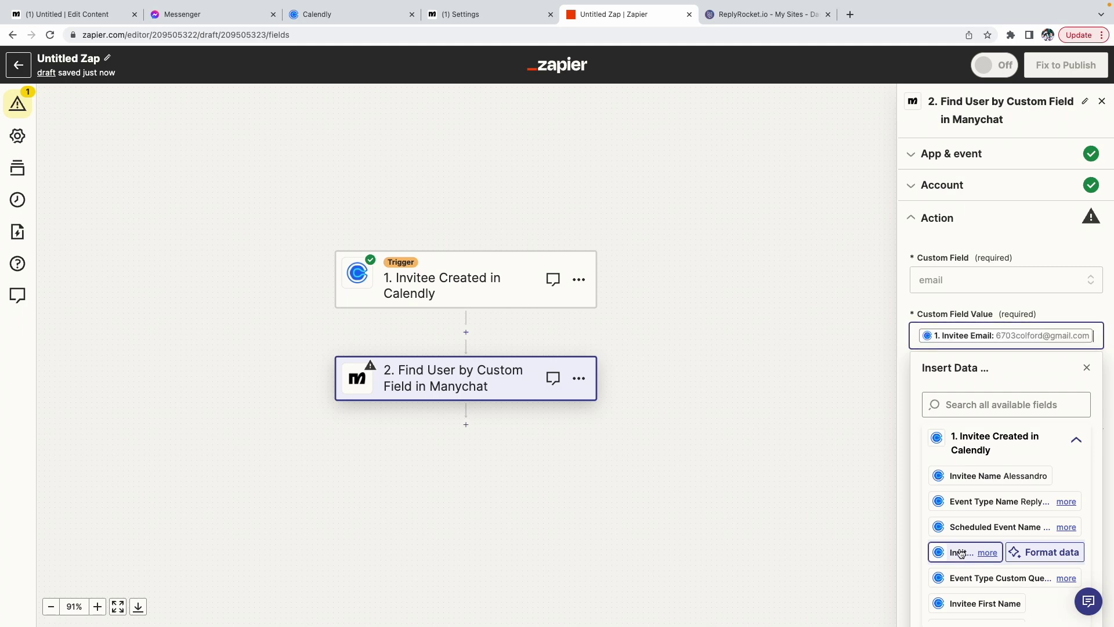
{"action": "left_click", "coordinate": [901, 308]}
{"action": "left_click", "coordinate": [1058, 453]}
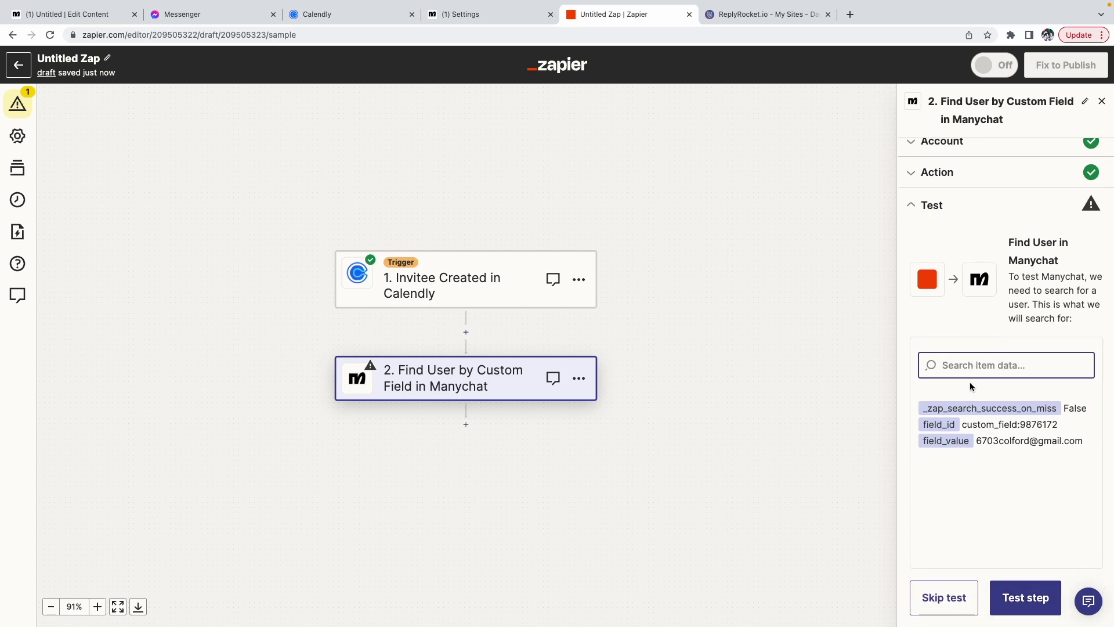
Switch to Manychat, open the email-collecting flow in the "Appointment setter v2" folder and preview it.
{"action": "left_click", "coordinate": [55, 12]}
{"action": "left_click", "coordinate": [36, 249]}
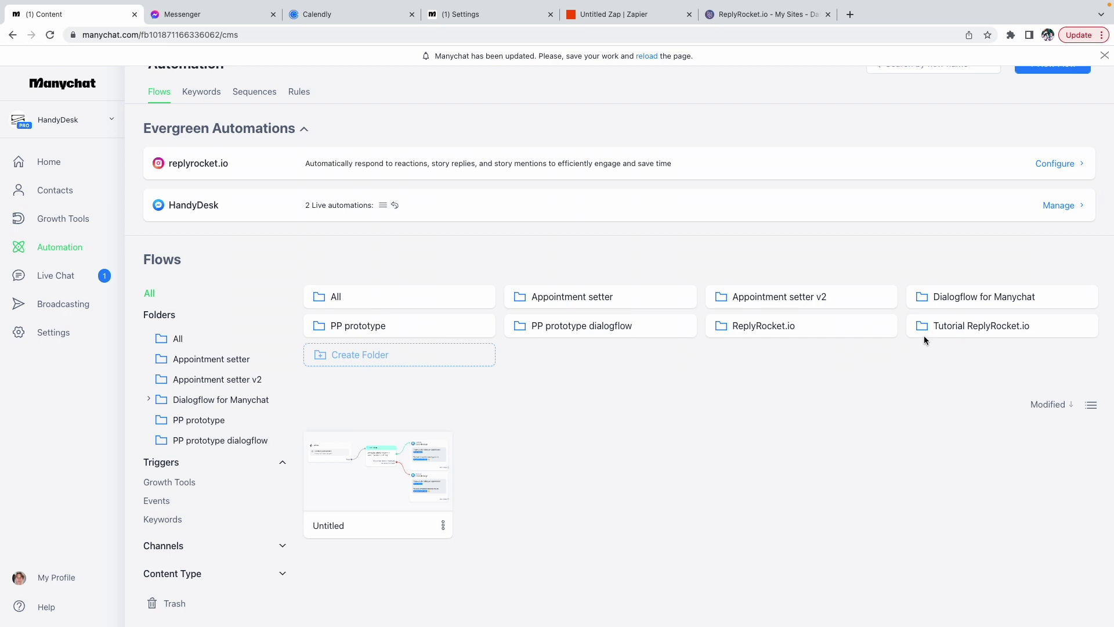
{"action": "left_click", "coordinate": [751, 297]}
{"action": "left_click", "coordinate": [394, 414]}
{"action": "left_click", "coordinate": [752, 111]}
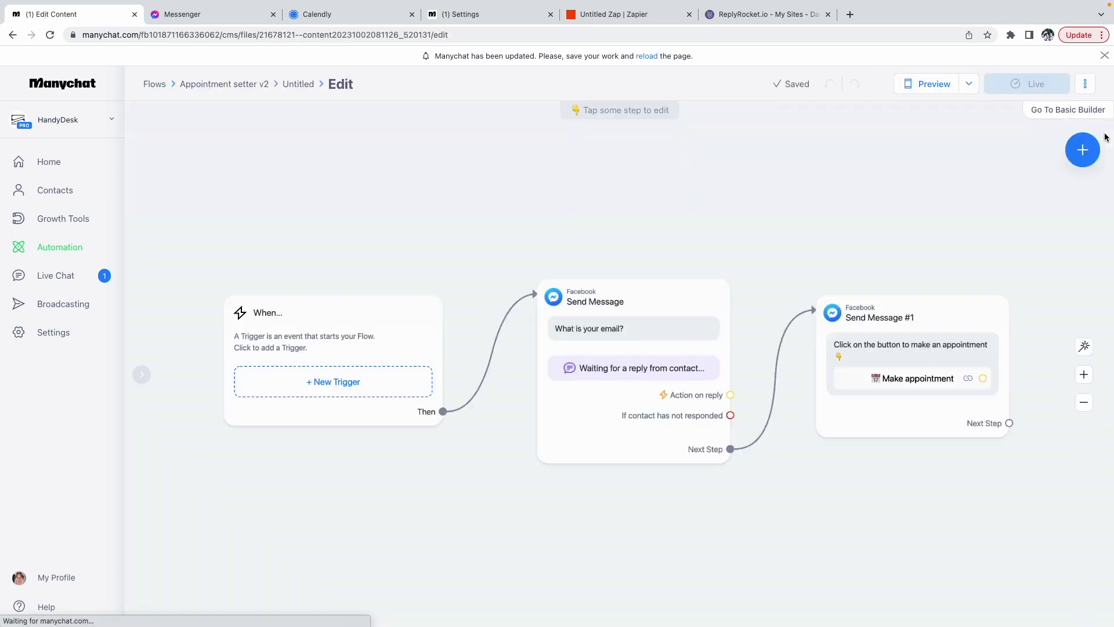
{"action": "left_click", "coordinate": [927, 84]}
Switch to Messenger, answer the email question with the suggested address and follow the Make appointment link.
{"action": "left_click", "coordinate": [210, 14]}
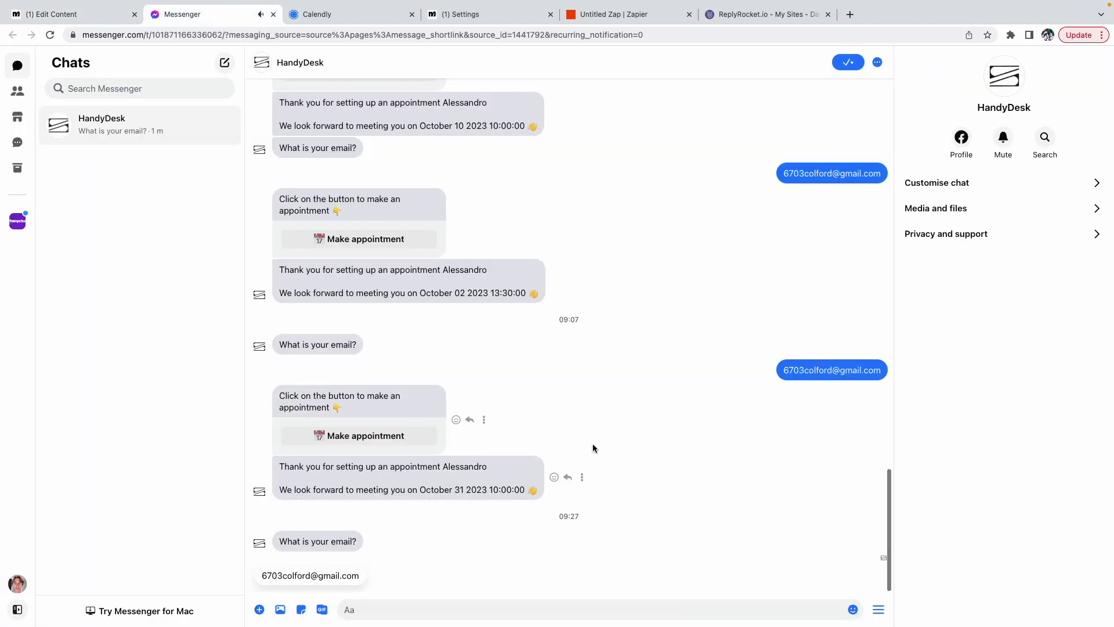
{"action": "left_click", "coordinate": [323, 574]}
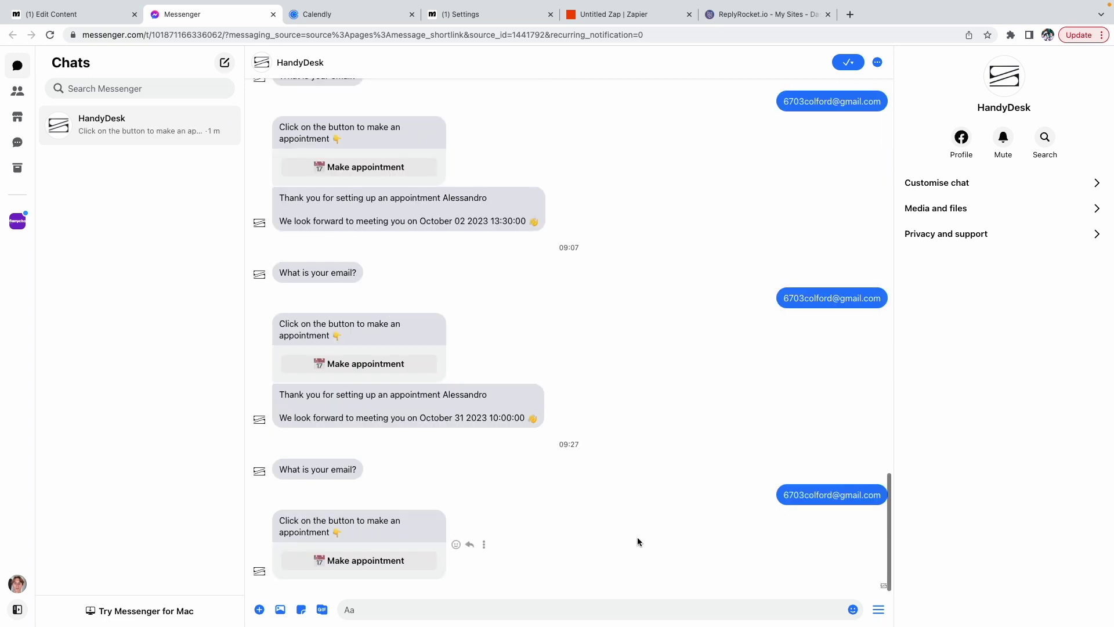
{"action": "left_click", "coordinate": [336, 562]}
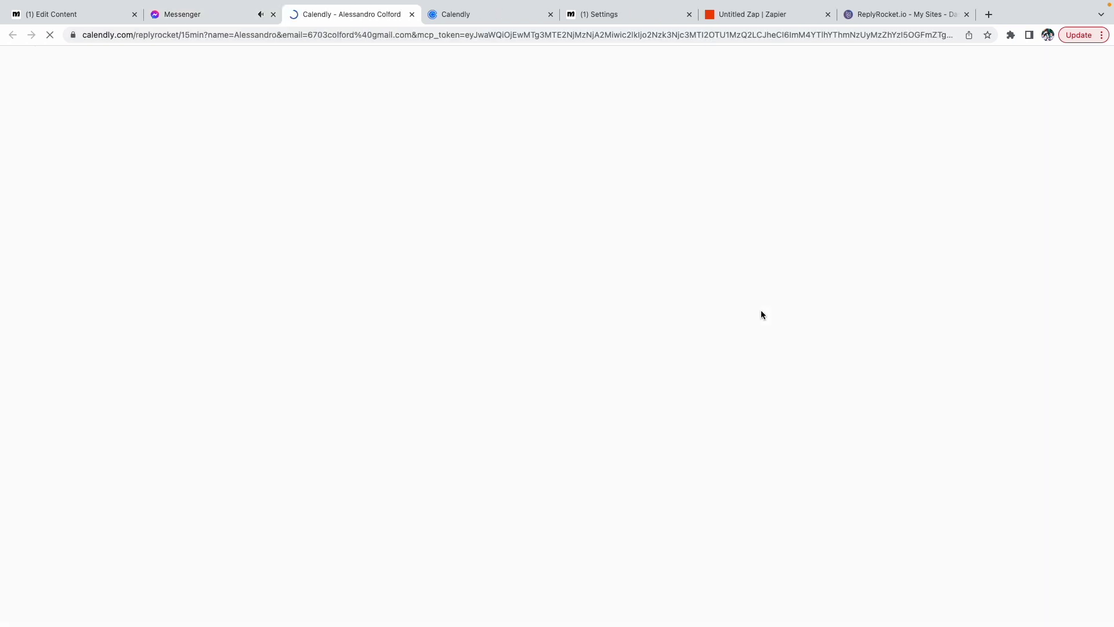
Book the ReplyRocket.io meeting in Calendly for Tuesday, October 10 at 10:30am.
{"action": "left_click", "coordinate": [609, 291]}
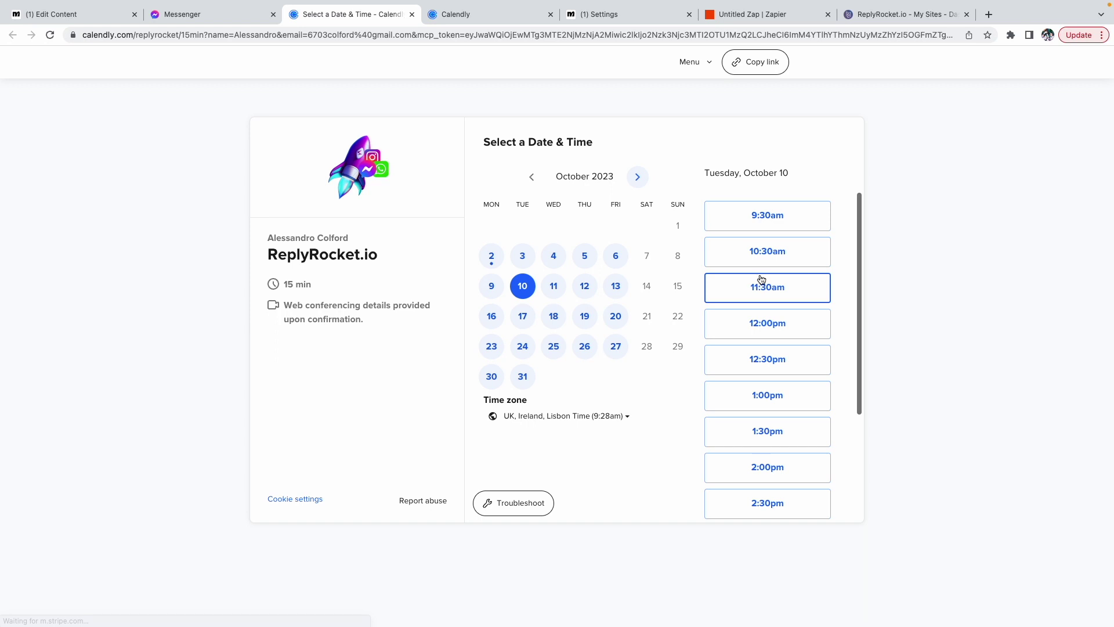
{"action": "left_click", "coordinate": [754, 249]}
{"action": "left_click", "coordinate": [801, 252]}
{"action": "left_click", "coordinate": [525, 304]}
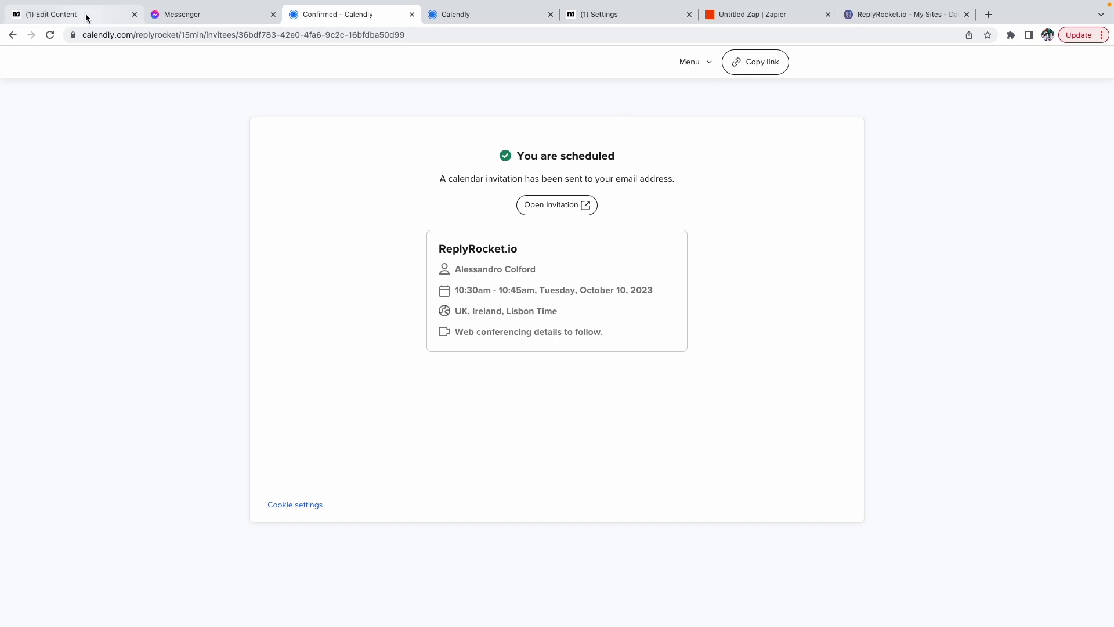
Close both Calendly pages, switch back to Zapier and test the Find User by Custom Field step.
{"action": "left_click", "coordinate": [411, 14]}
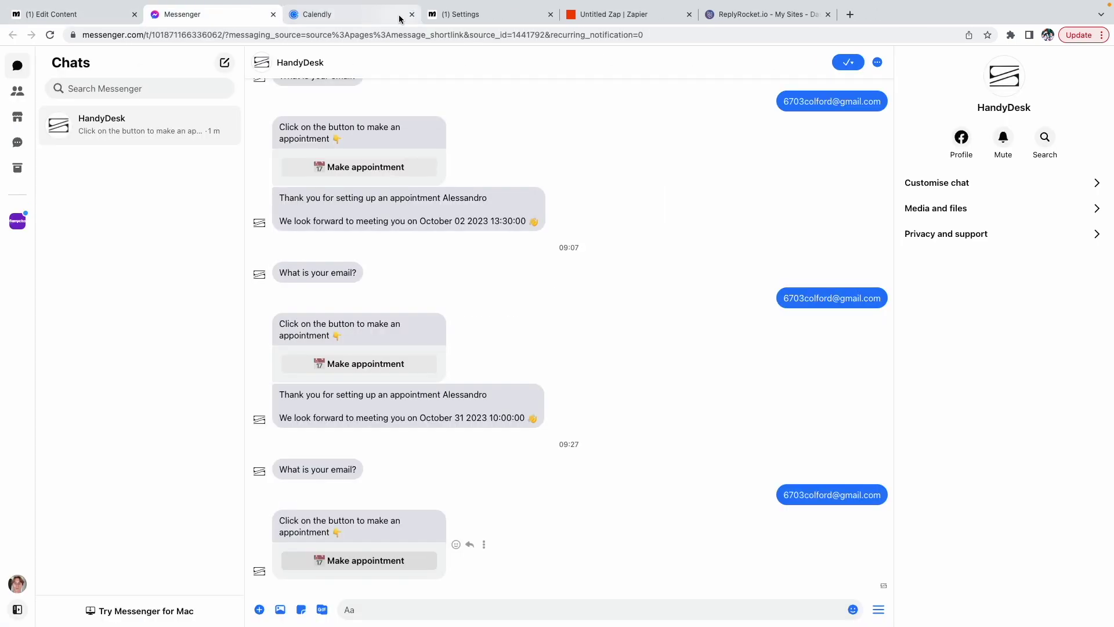
{"action": "left_click", "coordinate": [407, 18]}
{"action": "left_click", "coordinate": [411, 15]}
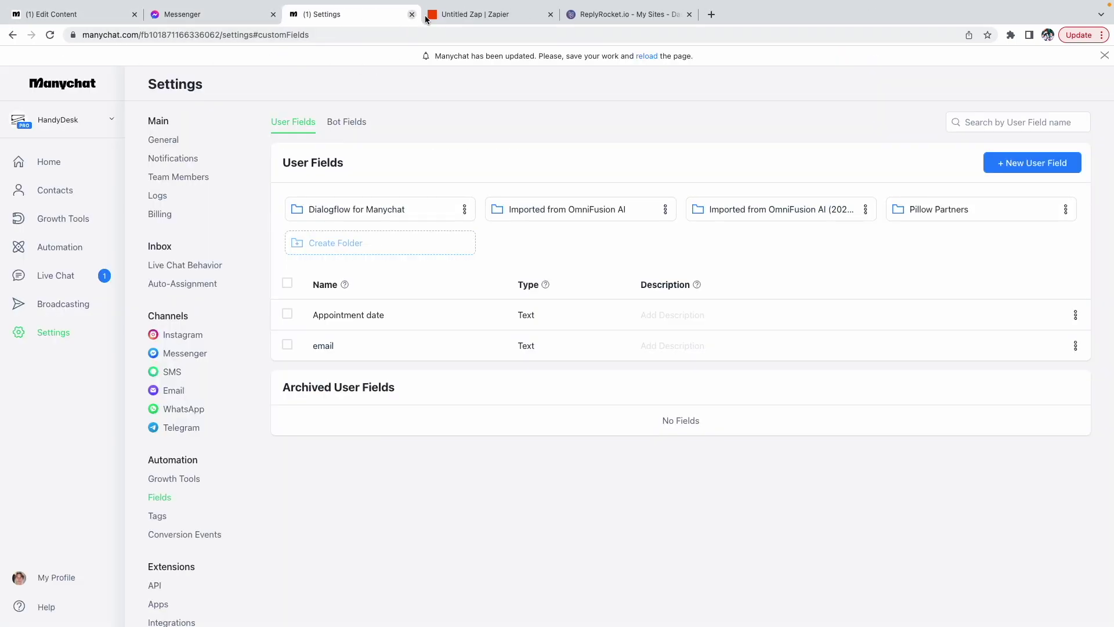
{"action": "left_click", "coordinate": [499, 14]}
{"action": "left_click", "coordinate": [1027, 606]}
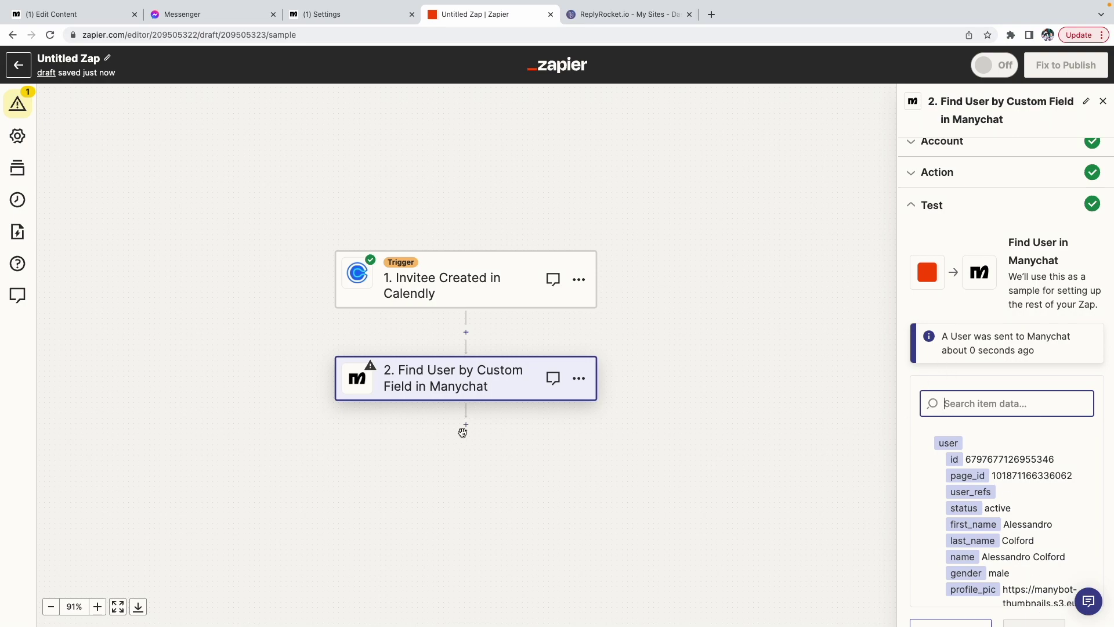
{"action": "scroll", "coordinate": [1025, 444], "scroll_direction": "down", "scroll_amount": 5}
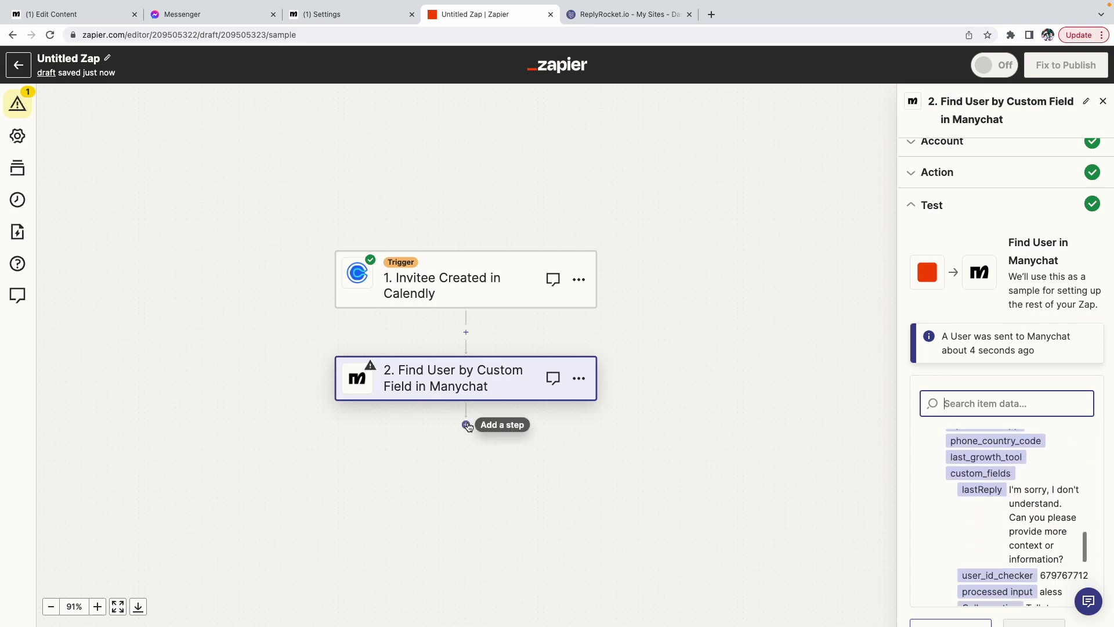
Add a third Zap step using Manychat with the "Set Custom Field" event and continue to its action settings.
{"action": "left_click", "coordinate": [466, 424]}
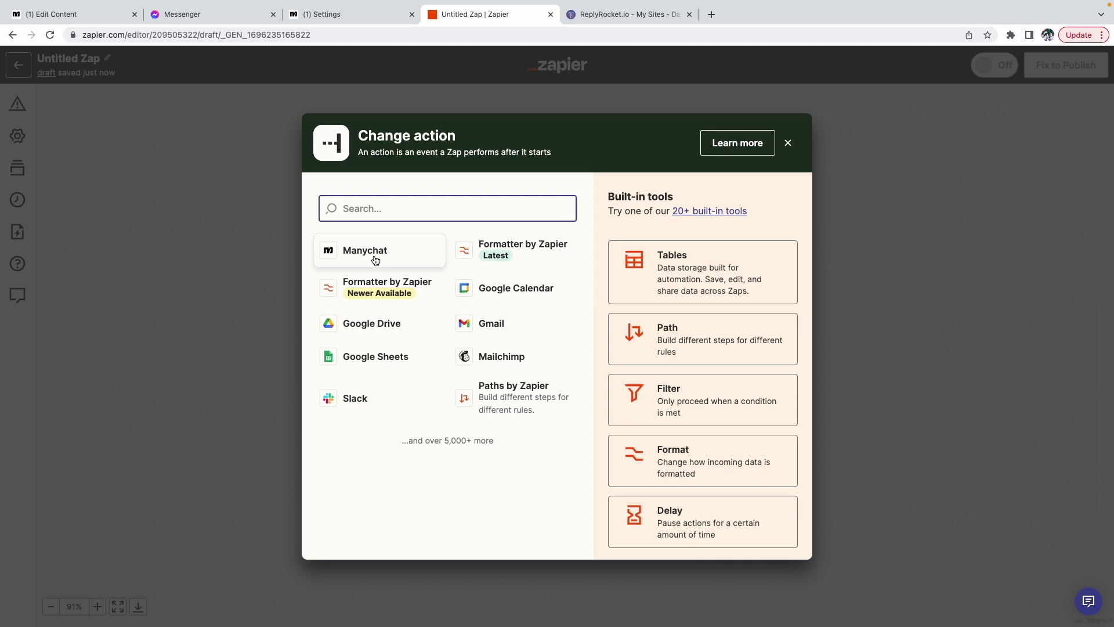
{"action": "left_click", "coordinate": [383, 260]}
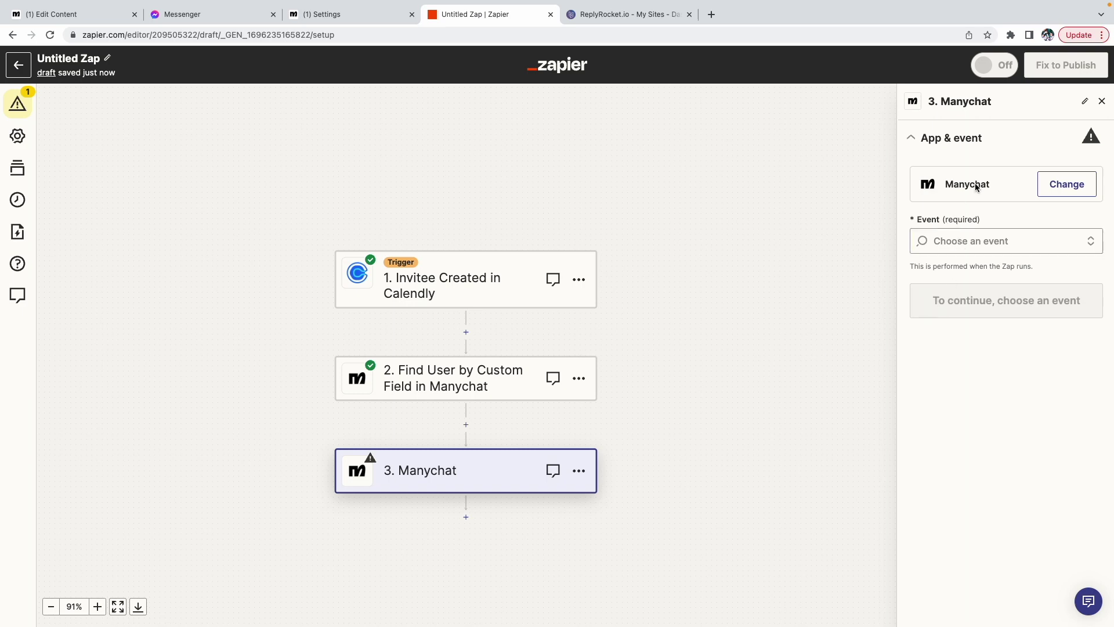
{"action": "left_click", "coordinate": [1019, 246]}
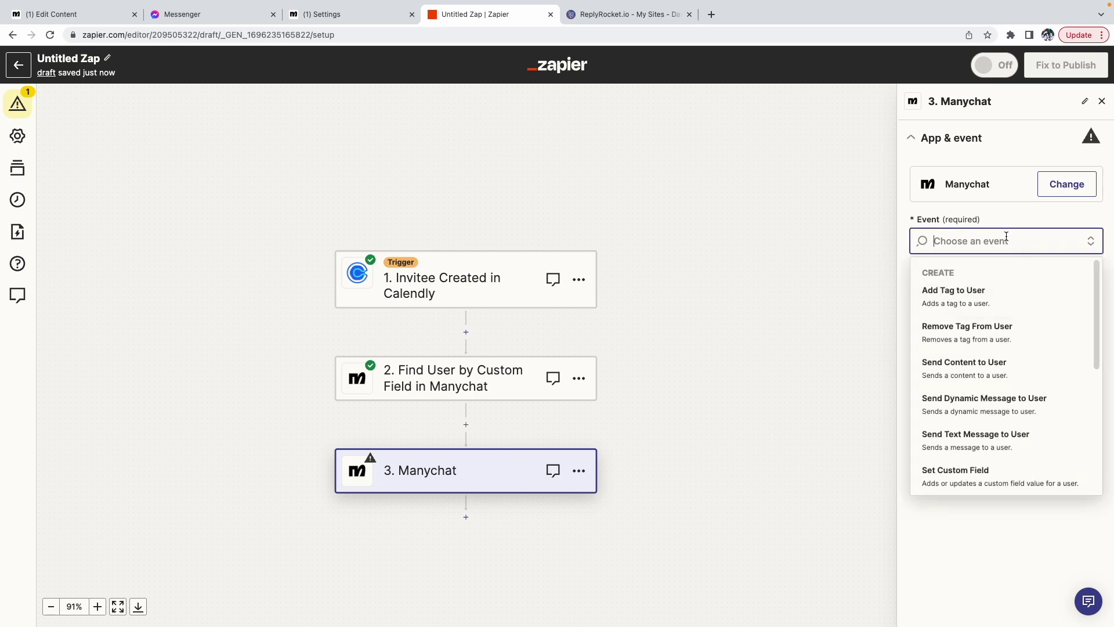
{"action": "scroll", "coordinate": [992, 407], "scroll_direction": "down", "scroll_amount": 1}
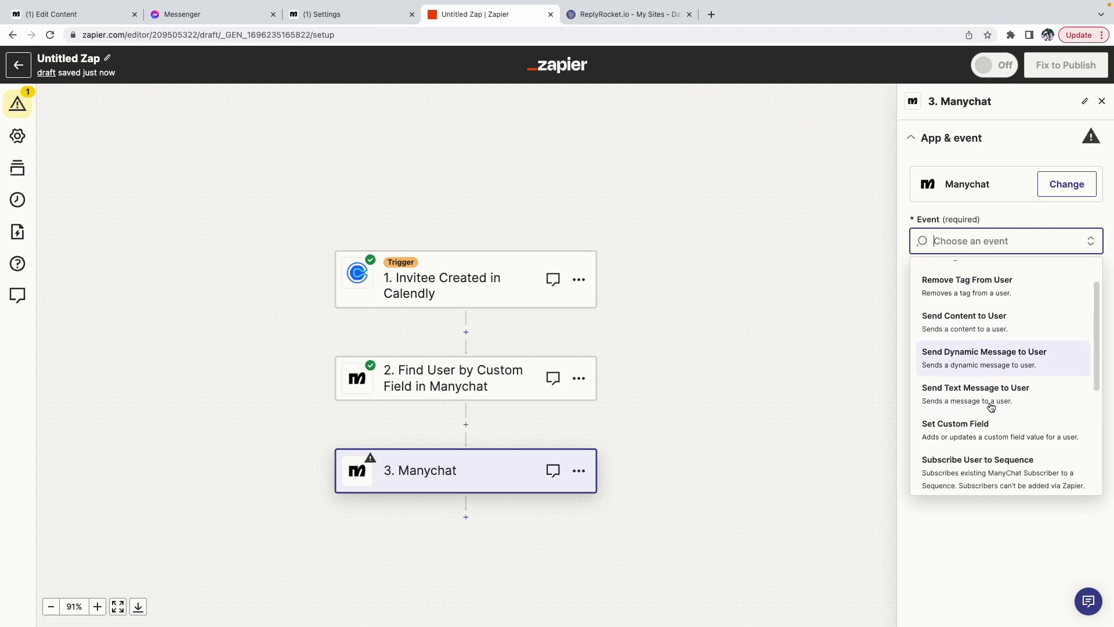
{"action": "scroll", "coordinate": [993, 408], "scroll_direction": "down", "scroll_amount": 1}
{"action": "left_click", "coordinate": [997, 409]}
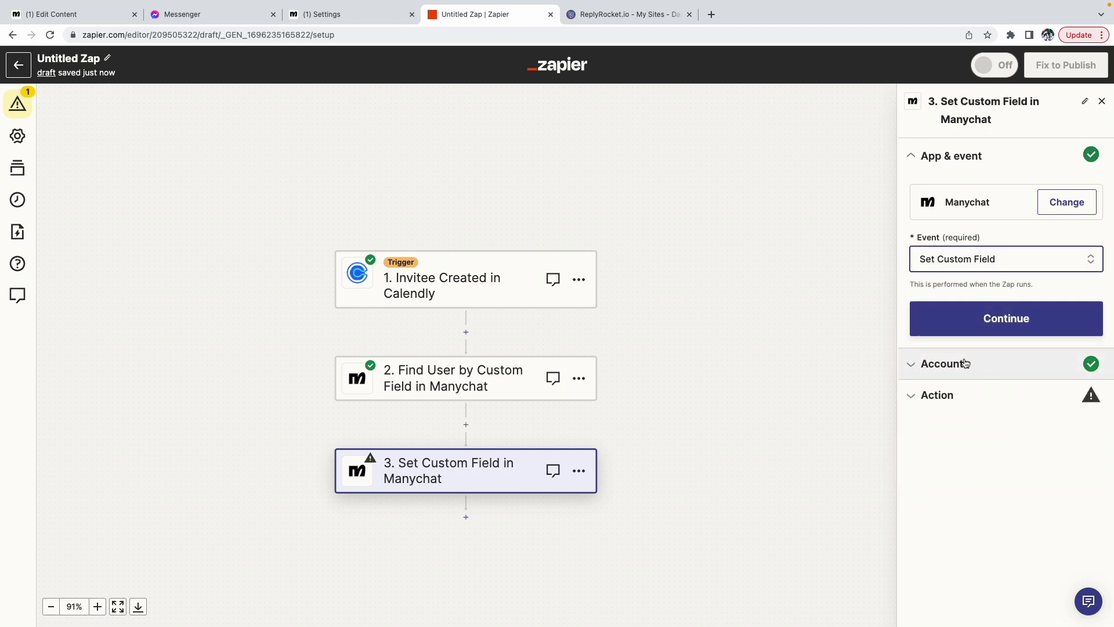
{"action": "left_click", "coordinate": [978, 325]}
{"action": "left_click", "coordinate": [947, 406]}
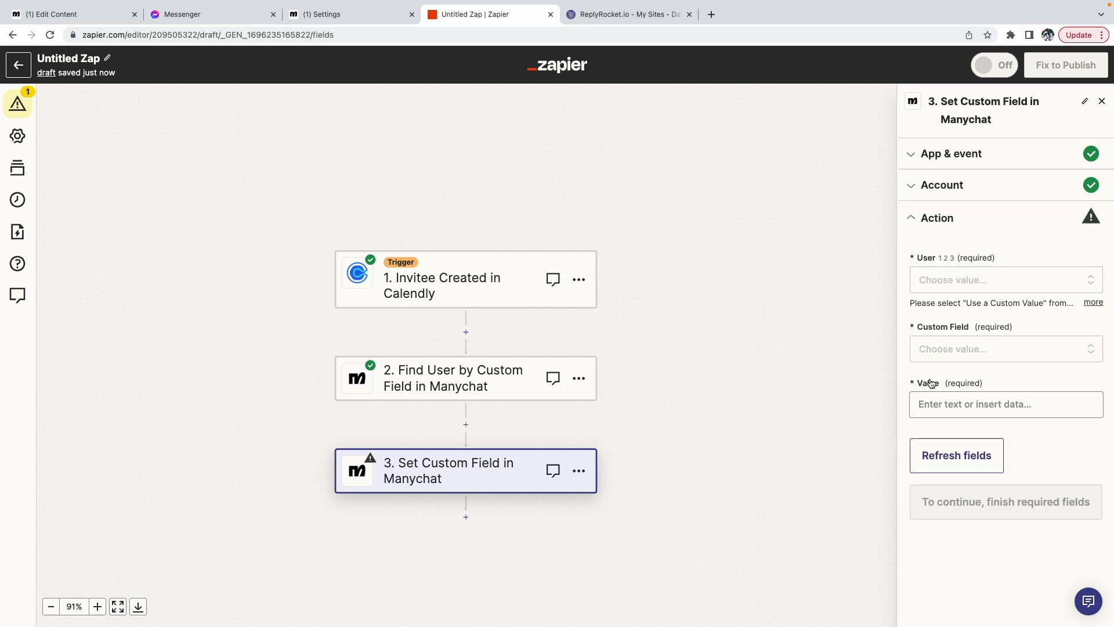
Set the User of the Set Custom Field step to the custom value User Id from the Find User by Custom Field step.
{"action": "left_click", "coordinate": [994, 281]}
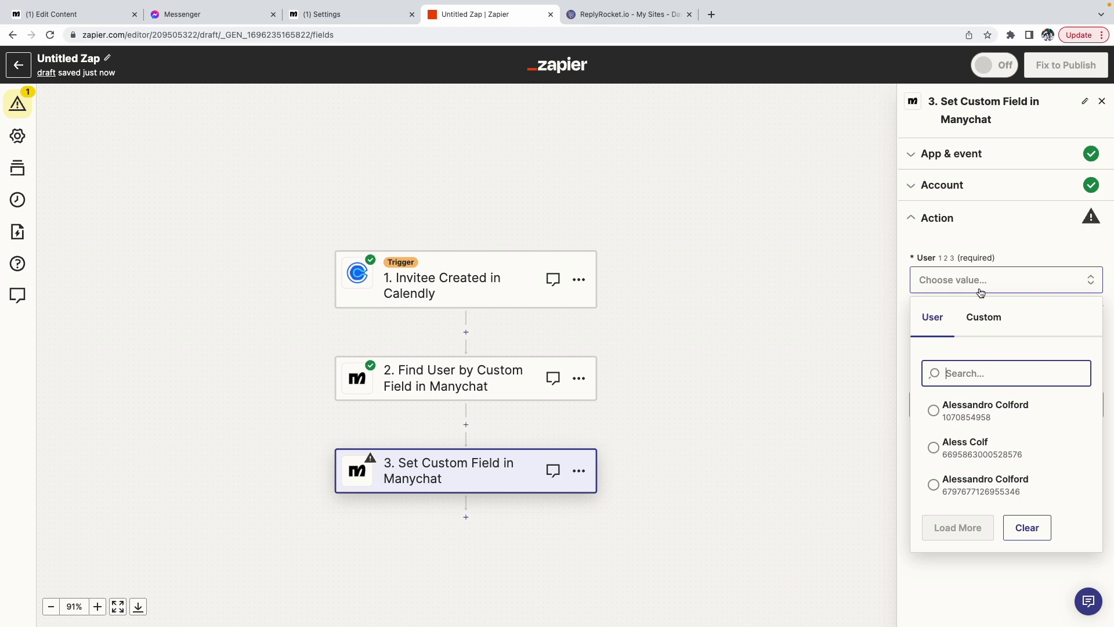
{"action": "left_click", "coordinate": [996, 317]}
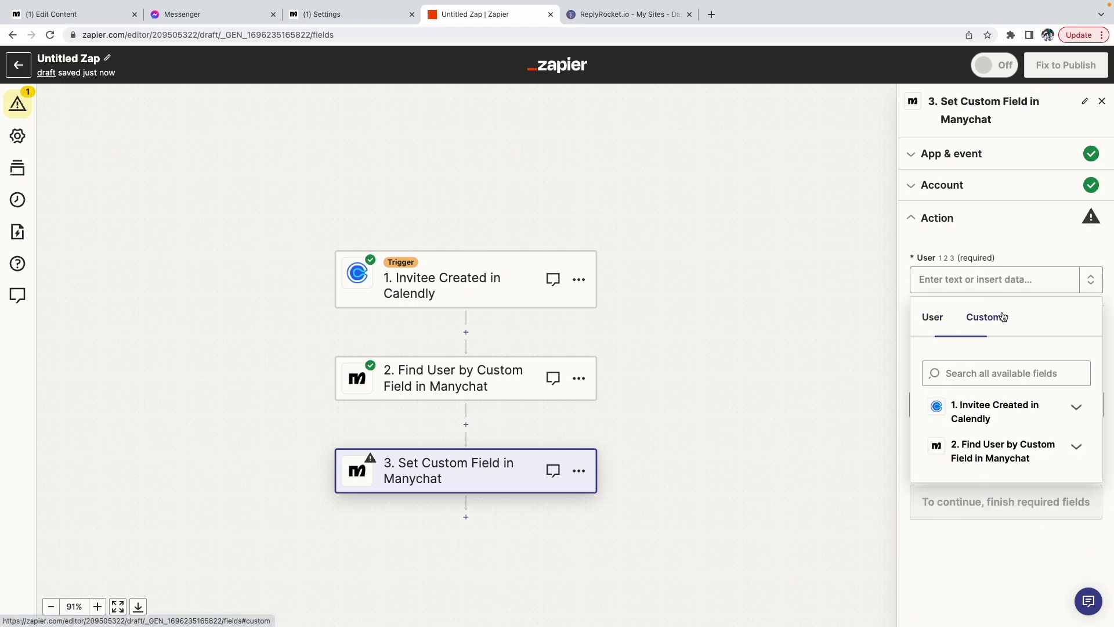
{"action": "left_click", "coordinate": [1055, 459]}
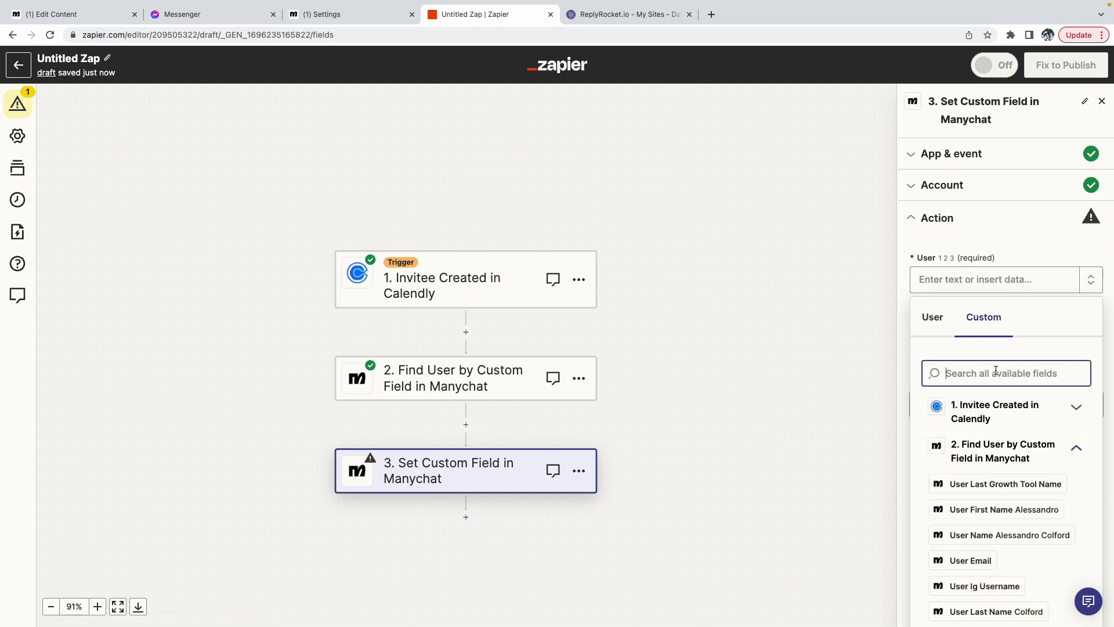
{"action": "type", "text": "id"}
{"action": "scroll", "coordinate": [986, 410], "scroll_direction": "down", "scroll_amount": 3}
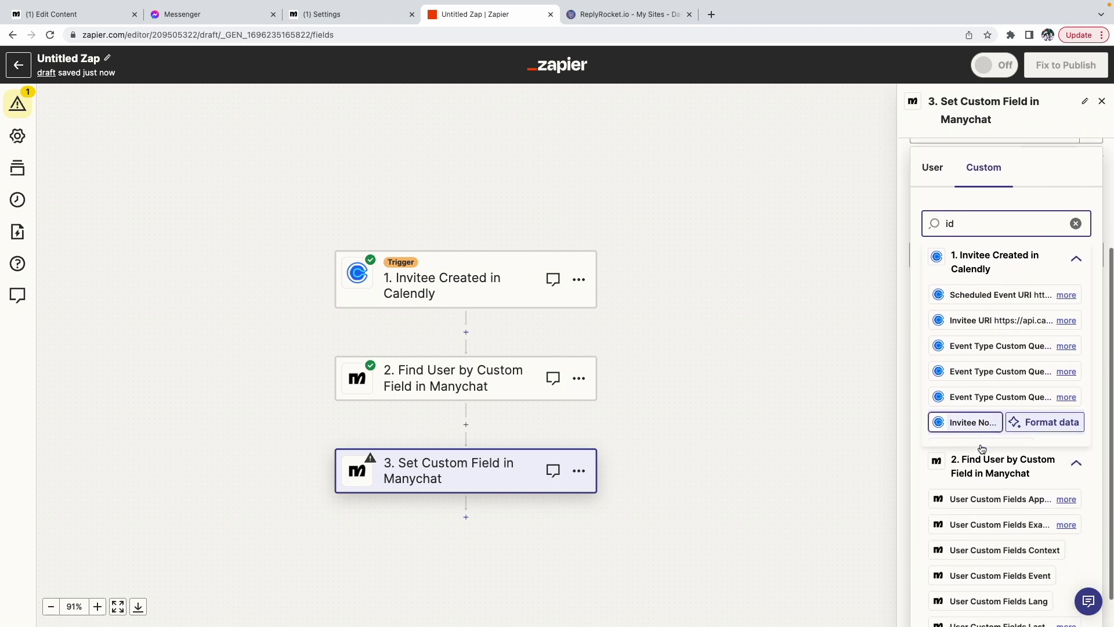
{"action": "scroll", "coordinate": [997, 520], "scroll_direction": "down", "scroll_amount": 5}
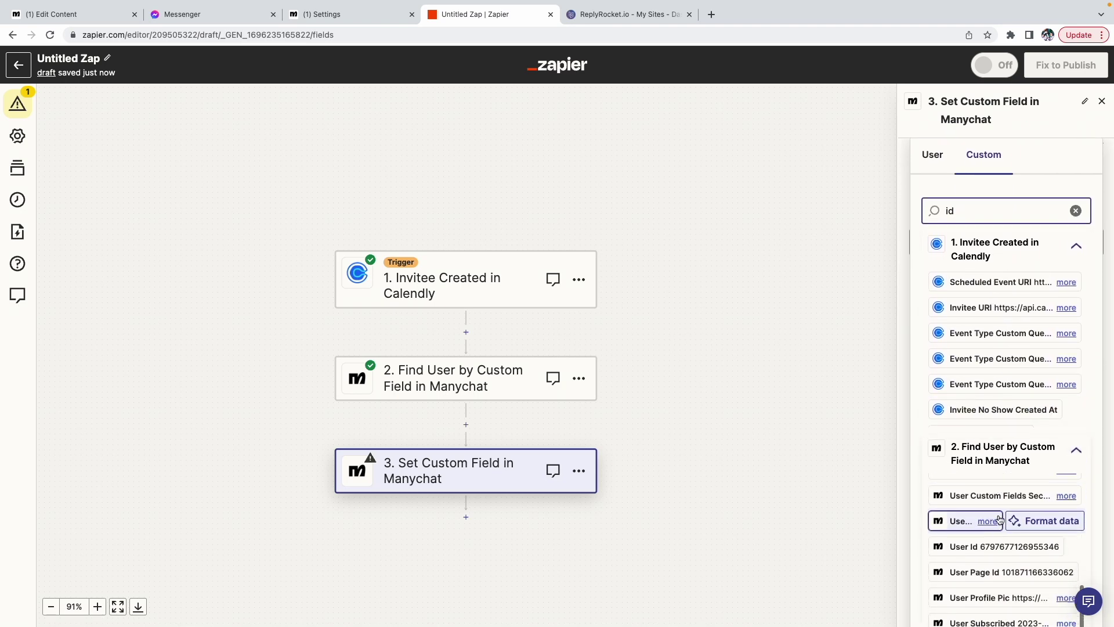
{"action": "left_click", "coordinate": [972, 552]}
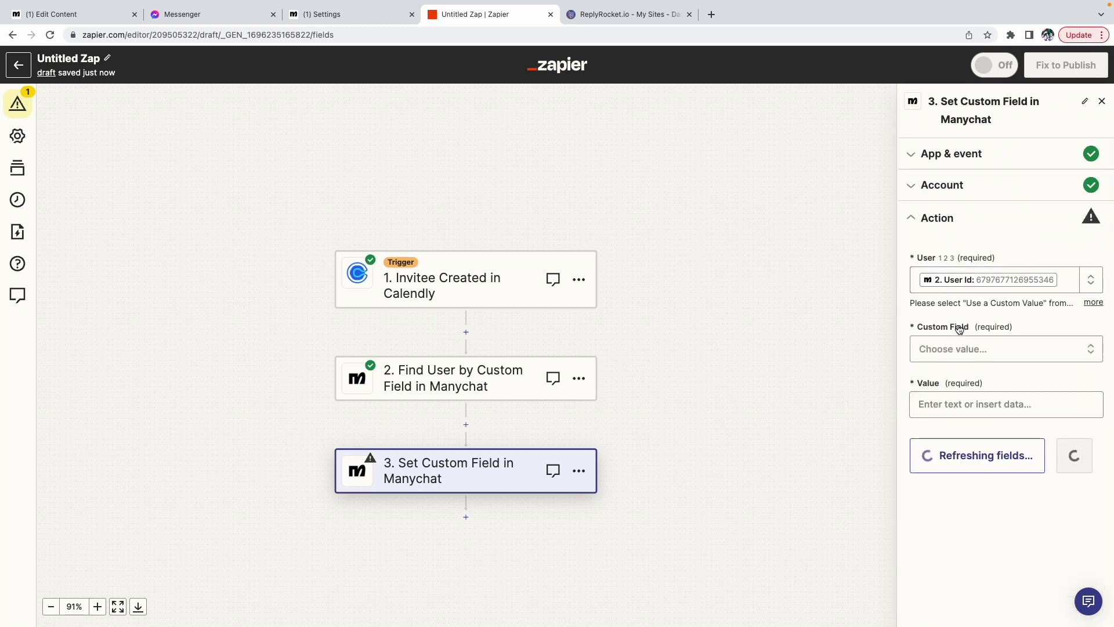
Choose Appointment date as the custom field and insert Calendly's Scheduled Event Start Time as its value.
{"action": "left_click", "coordinate": [1013, 342]}
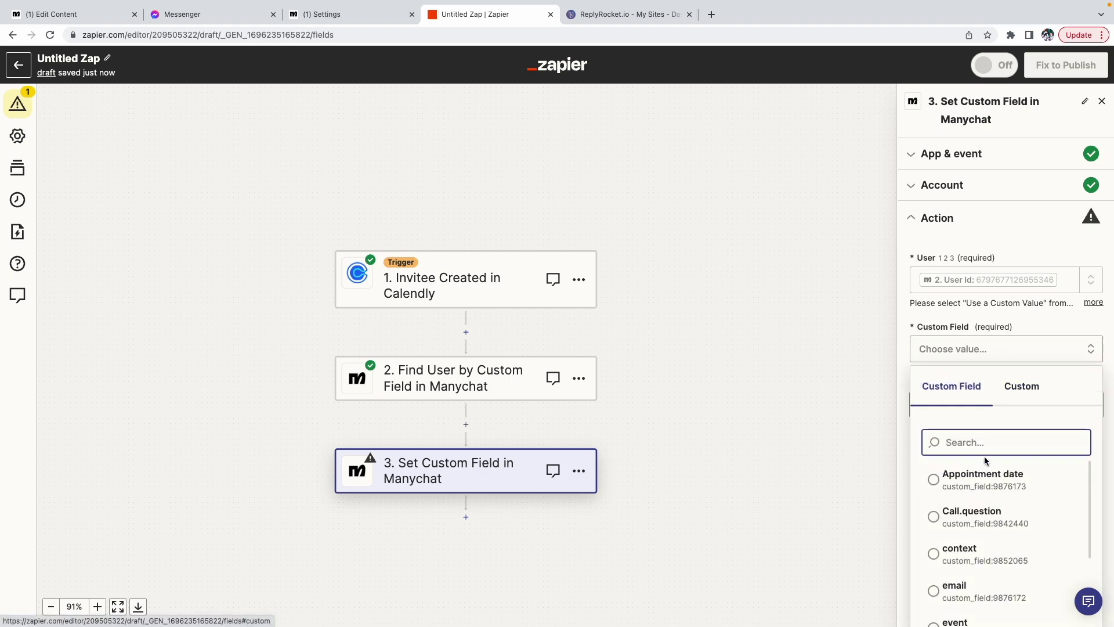
{"action": "left_click", "coordinate": [934, 486]}
{"action": "left_click", "coordinate": [1011, 406]}
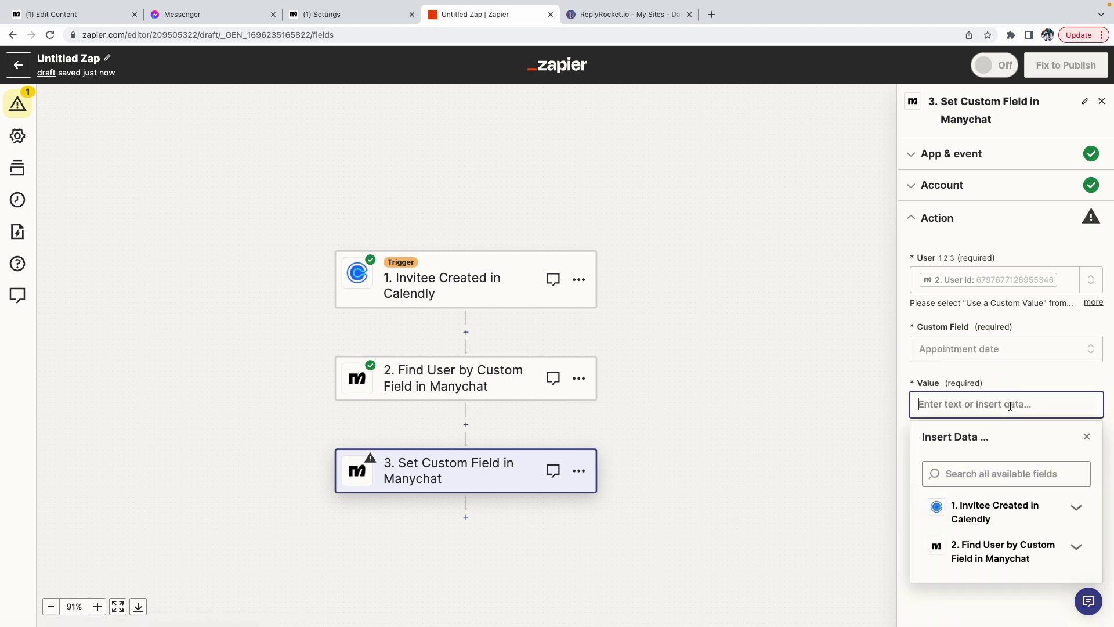
{"action": "left_click", "coordinate": [1032, 506]}
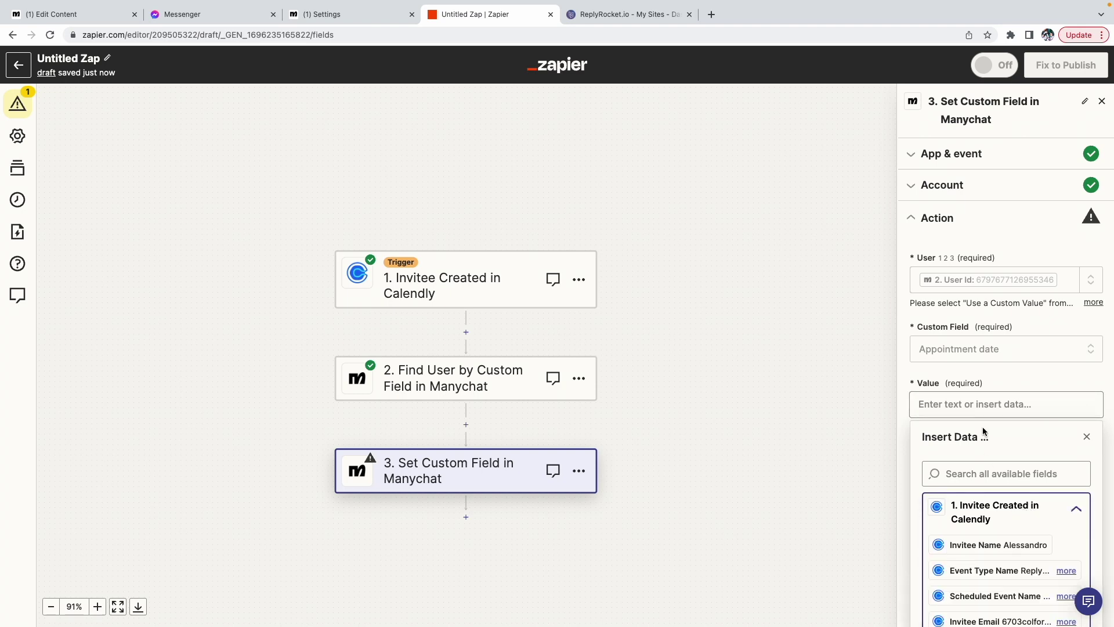
{"action": "scroll", "coordinate": [986, 464], "scroll_direction": "down", "scroll_amount": 2}
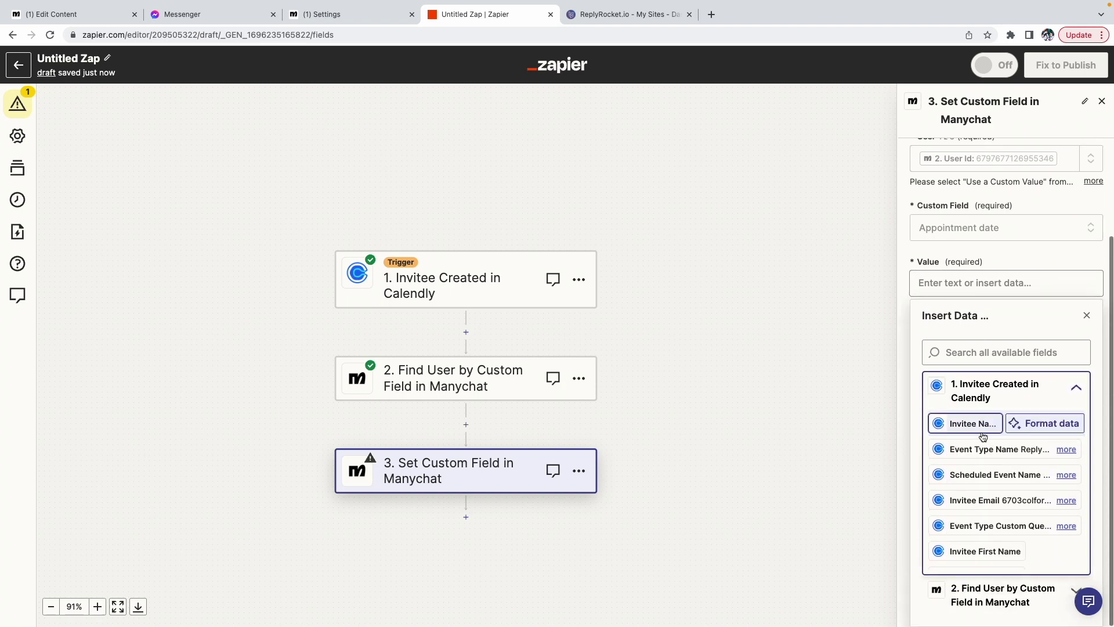
{"action": "left_click", "coordinate": [985, 355]}
{"action": "type", "text": "ev"}
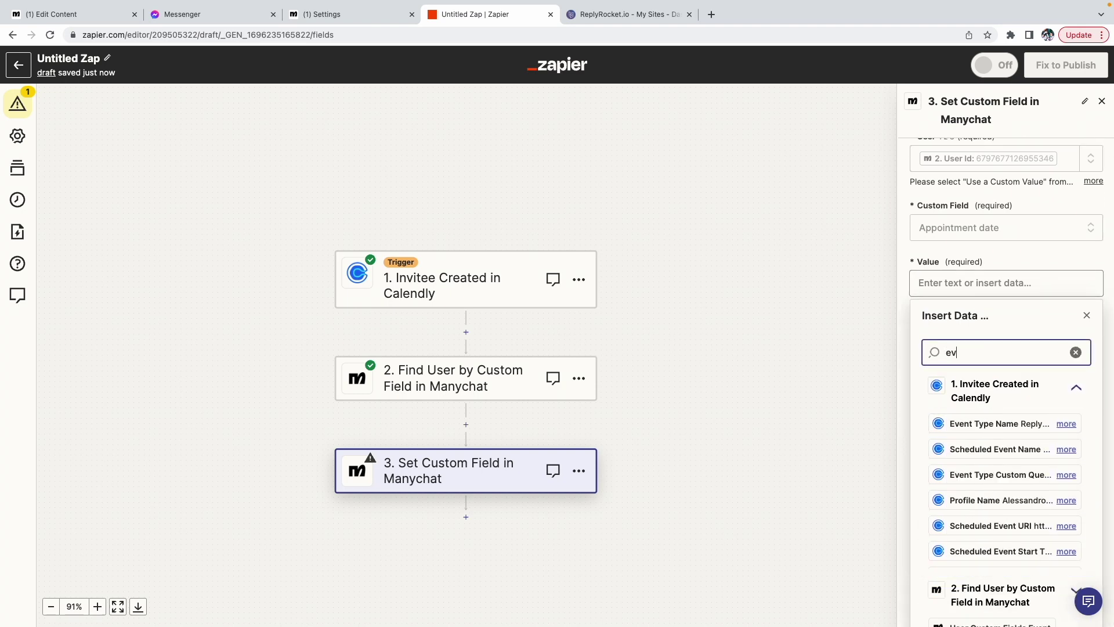
{"action": "type", "text": "ent start"}
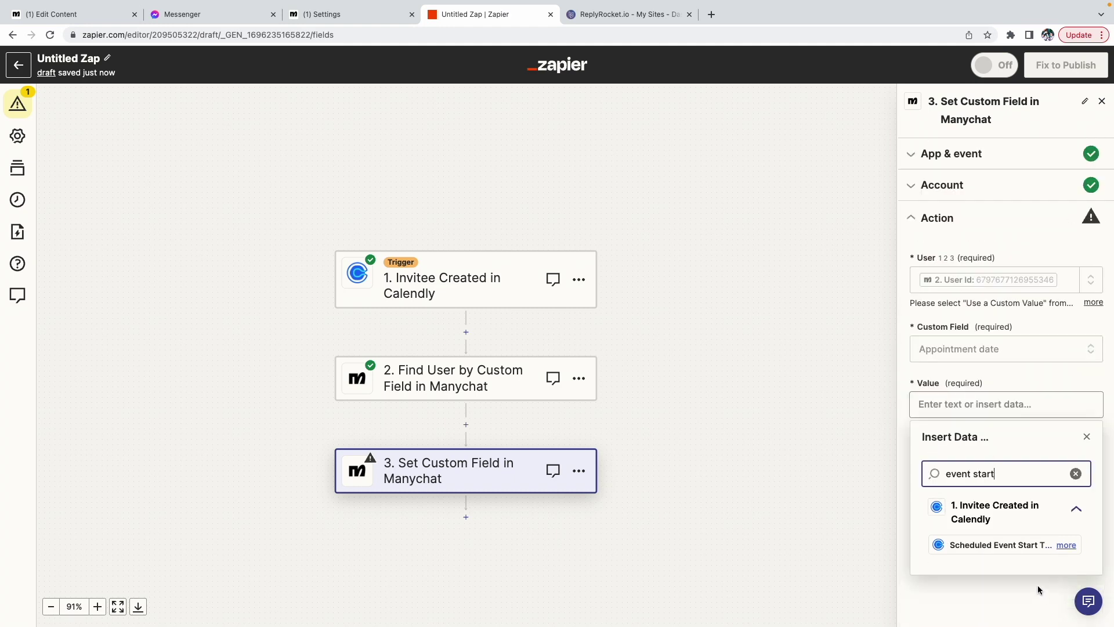
{"action": "mouse_move", "coordinate": [990, 545]}
{"action": "left_click", "coordinate": [956, 545]}
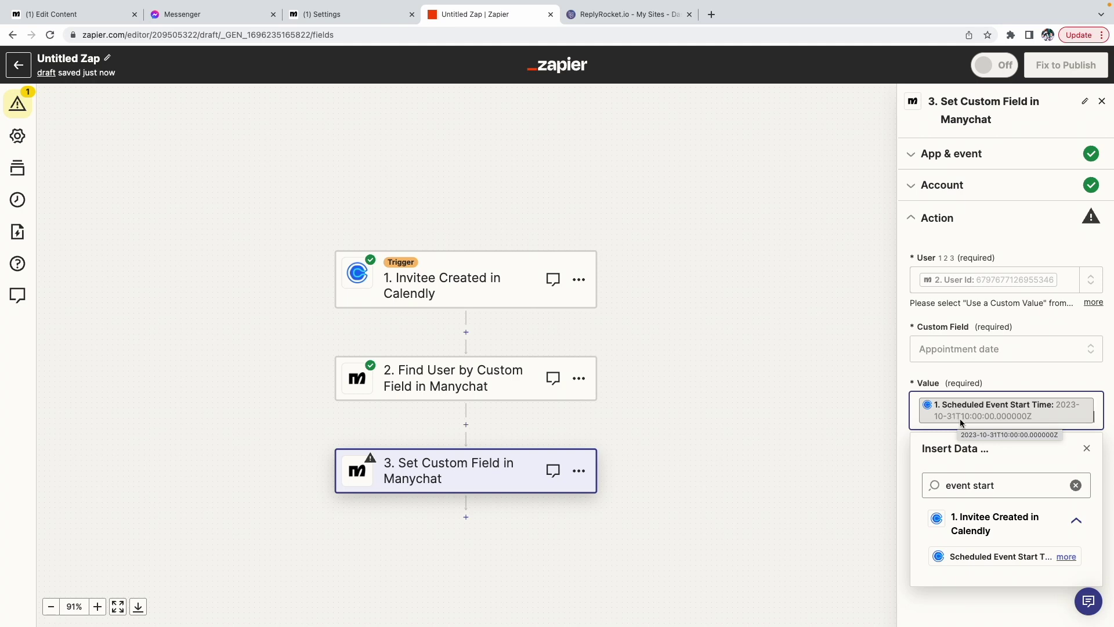
Create an AI Formatter step for Scheduled Event Start Time with the instruction "remove milliseconds and add month name".
{"action": "mouse_move", "coordinate": [999, 559]}
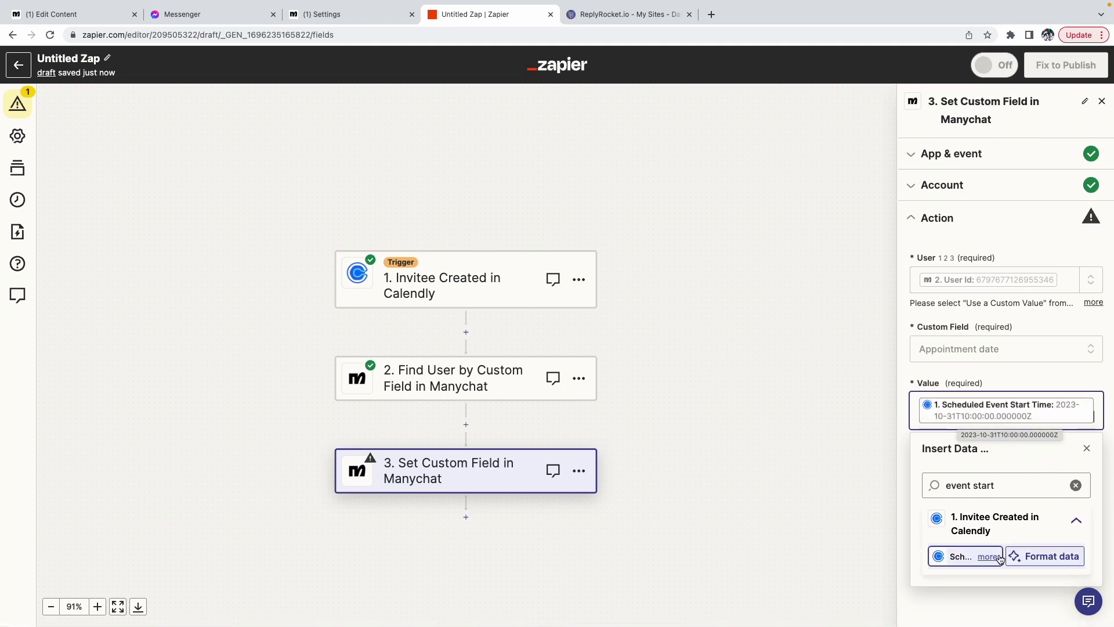
{"action": "left_click", "coordinate": [1029, 559]}
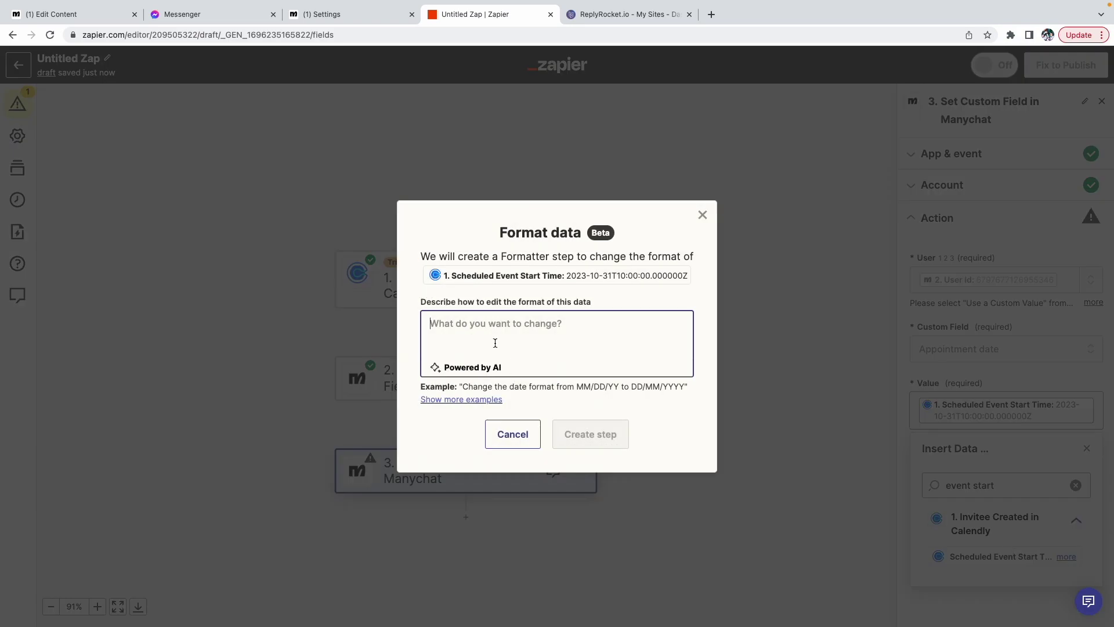
{"action": "type", "text": "remove milliseconds and add month name"}
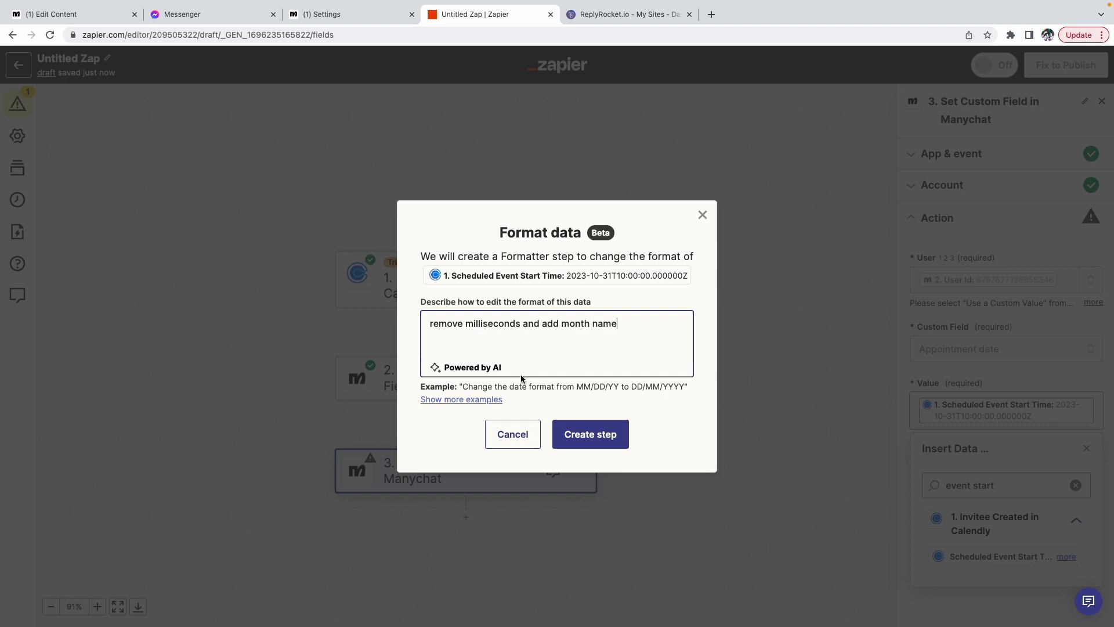
{"action": "left_click", "coordinate": [605, 442]}
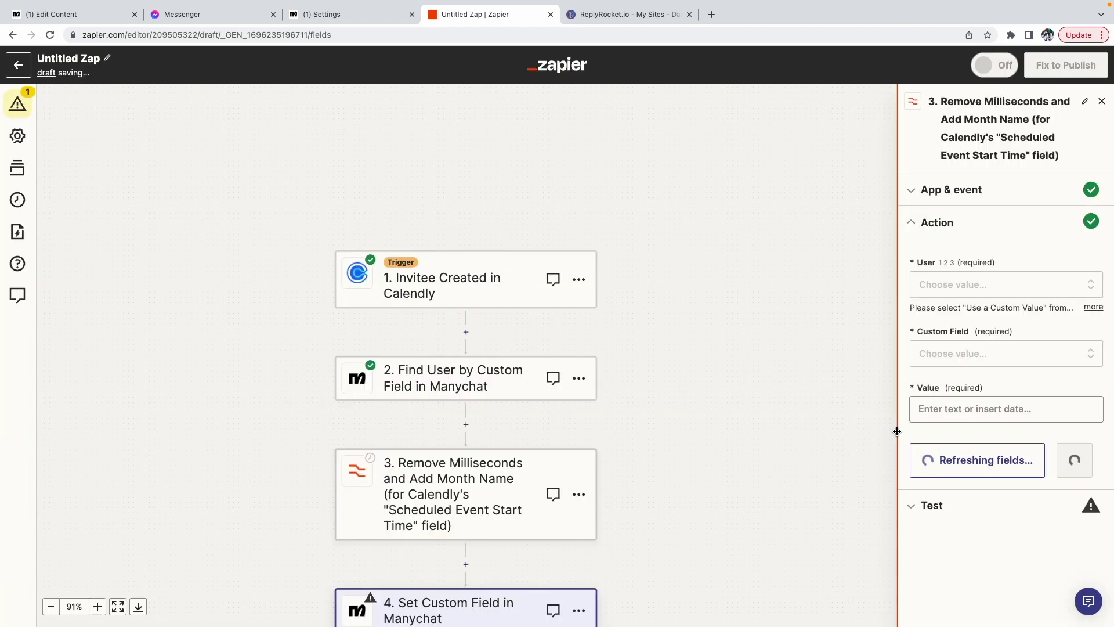
Set the Formatter step's From Timezone to Europe/London.
{"action": "scroll", "coordinate": [1062, 485], "scroll_direction": "down", "scroll_amount": 3}
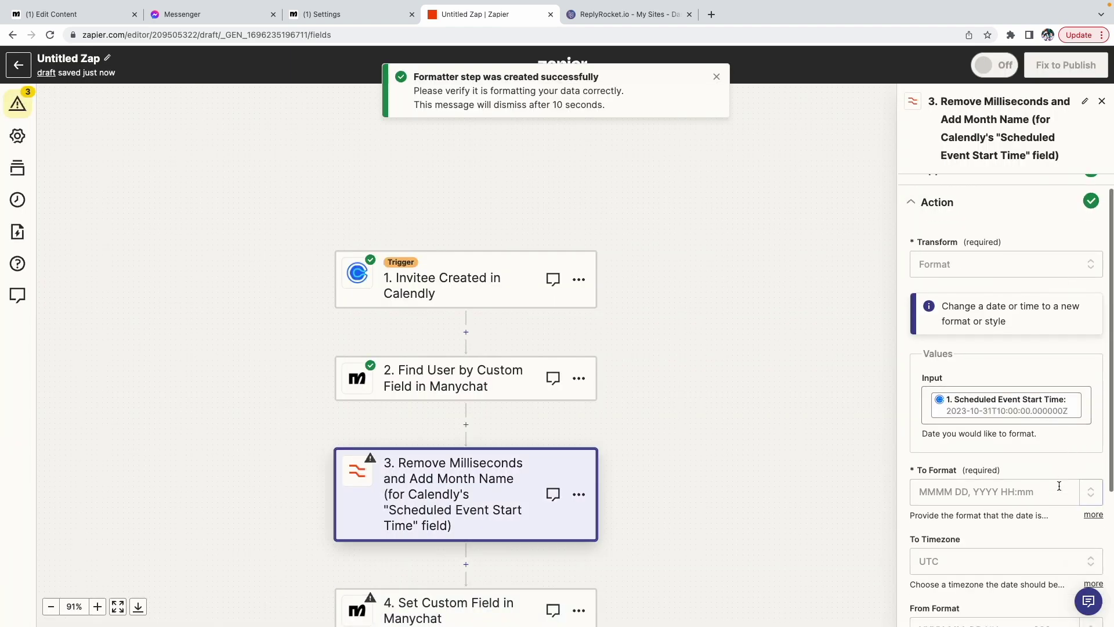
{"action": "scroll", "coordinate": [995, 439], "scroll_direction": "down", "scroll_amount": 1}
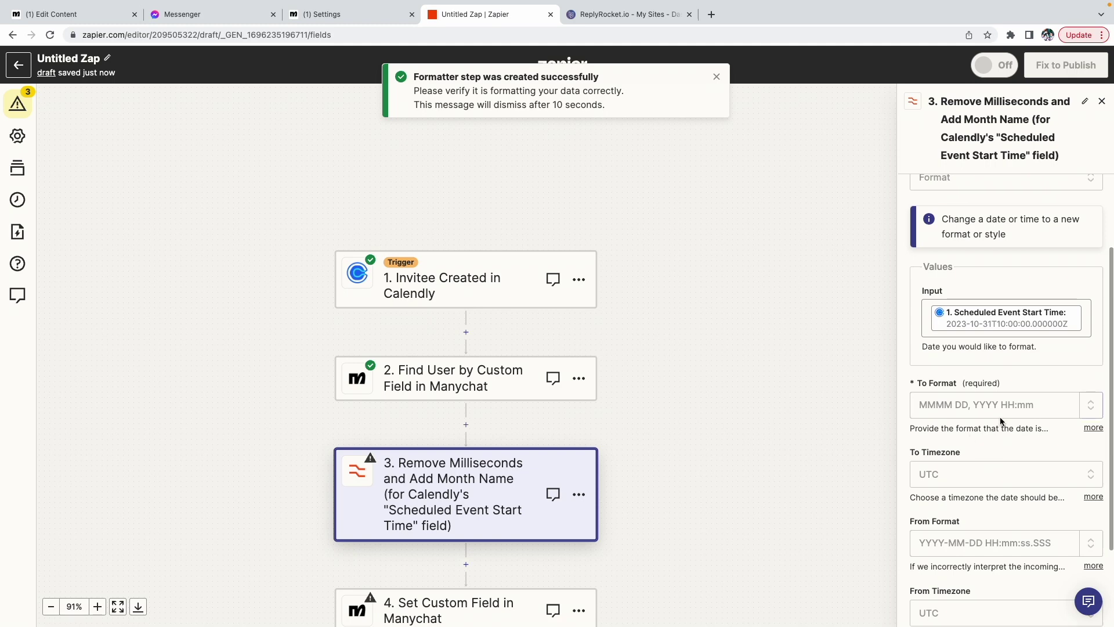
{"action": "scroll", "coordinate": [1004, 426], "scroll_direction": "down", "scroll_amount": 1}
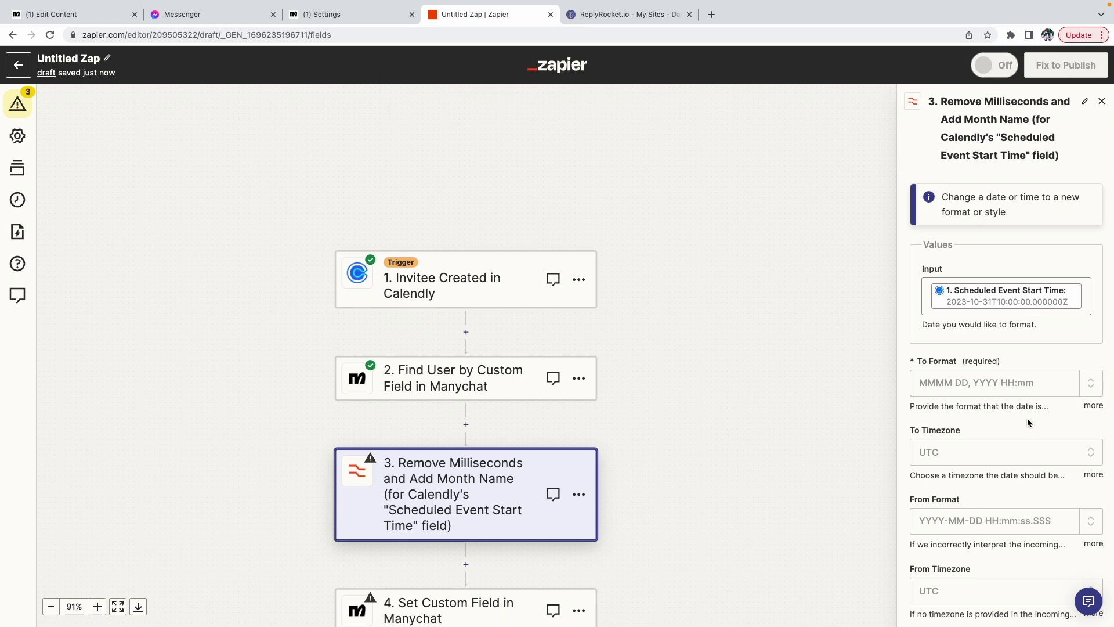
{"action": "scroll", "coordinate": [1023, 386], "scroll_direction": "down", "scroll_amount": 2}
{"action": "scroll", "coordinate": [1008, 392], "scroll_direction": "down", "scroll_amount": 1}
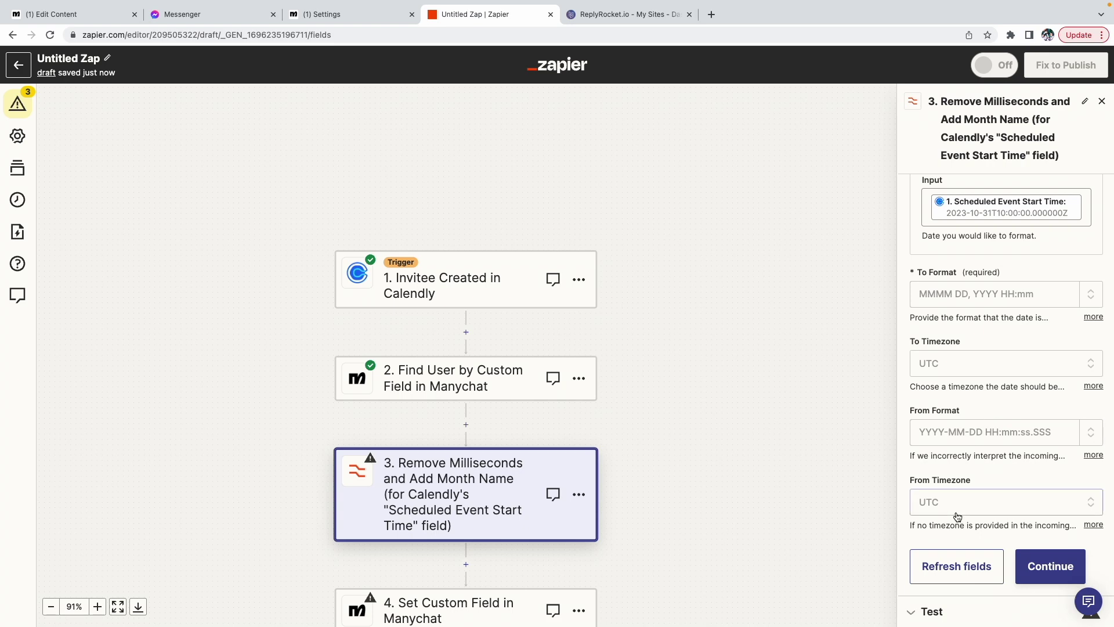
{"action": "left_click", "coordinate": [989, 506]}
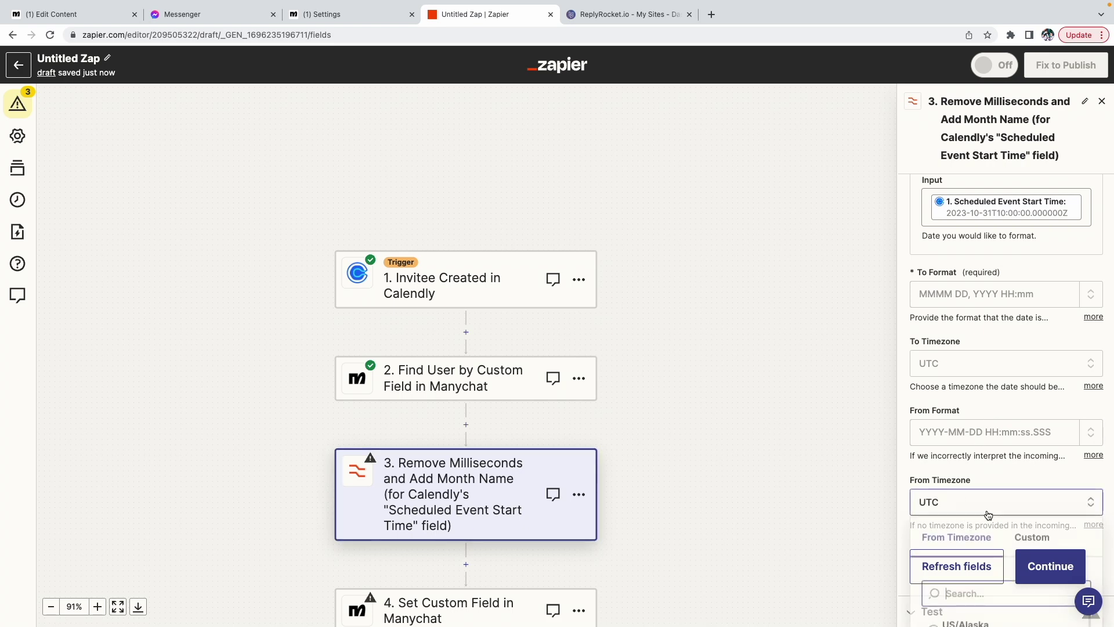
{"action": "scroll", "coordinate": [964, 493], "scroll_direction": "down", "scroll_amount": 10}
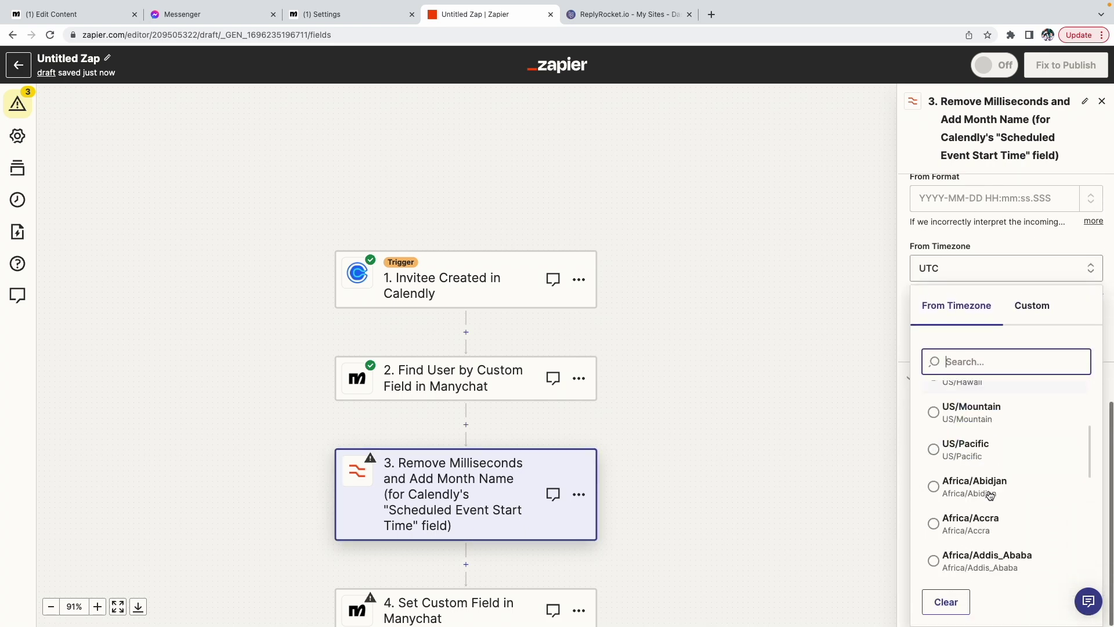
{"action": "scroll", "coordinate": [988, 488], "scroll_direction": "down", "scroll_amount": 12}
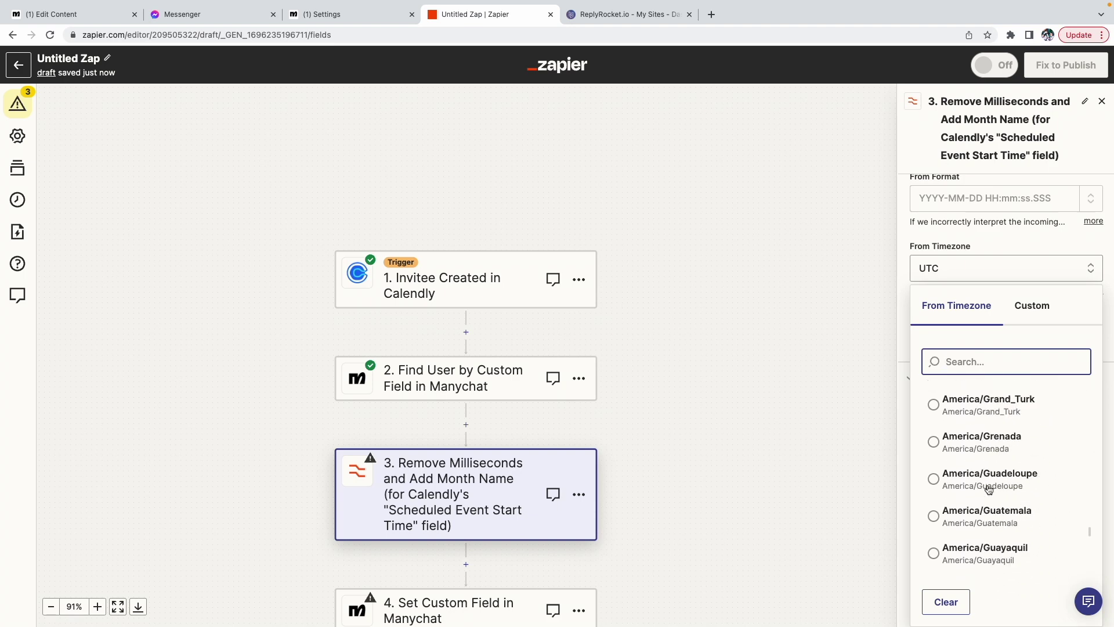
{"action": "scroll", "coordinate": [988, 485], "scroll_direction": "down", "scroll_amount": 15}
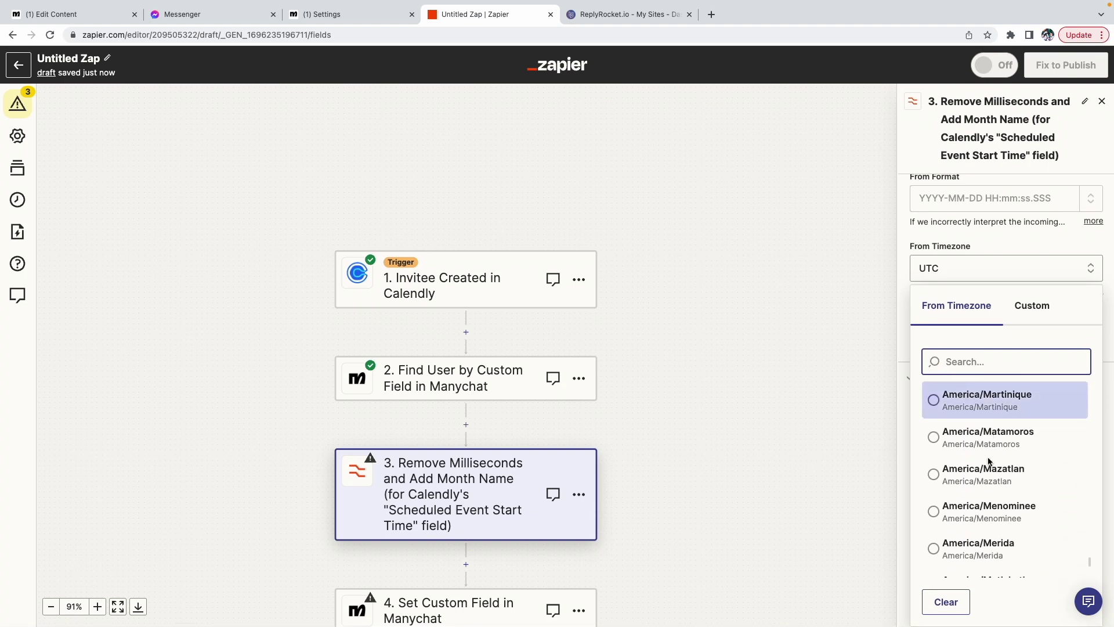
{"action": "scroll", "coordinate": [964, 495], "scroll_direction": "down", "scroll_amount": 8}
{"action": "type", "text": "europe"}
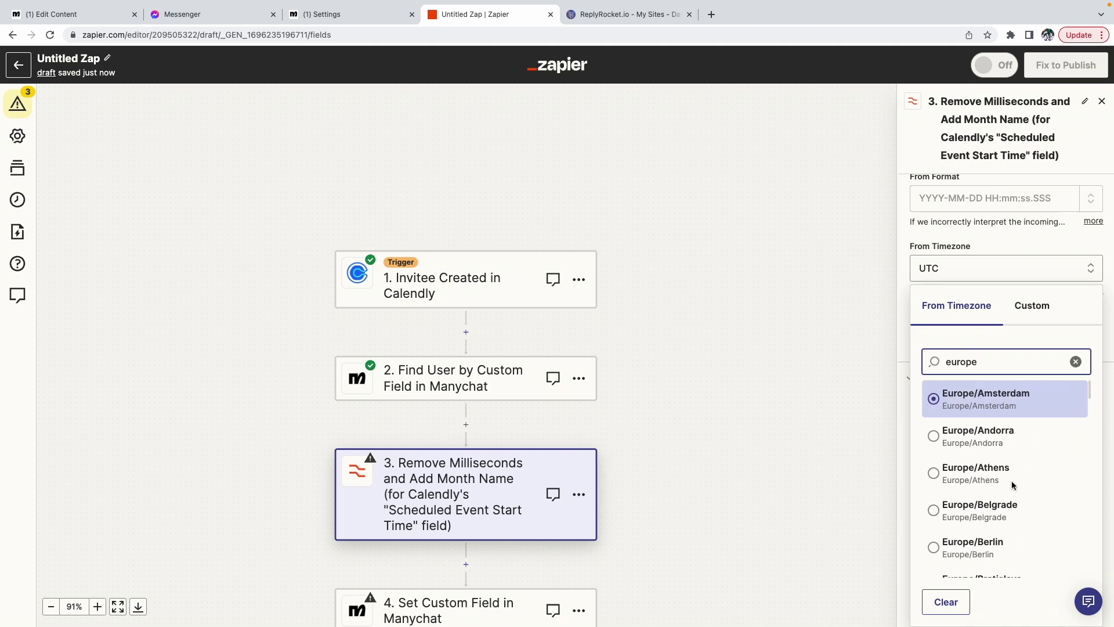
{"action": "scroll", "coordinate": [972, 492], "scroll_direction": "down", "scroll_amount": 6}
{"action": "scroll", "coordinate": [1013, 510], "scroll_direction": "down", "scroll_amount": 8}
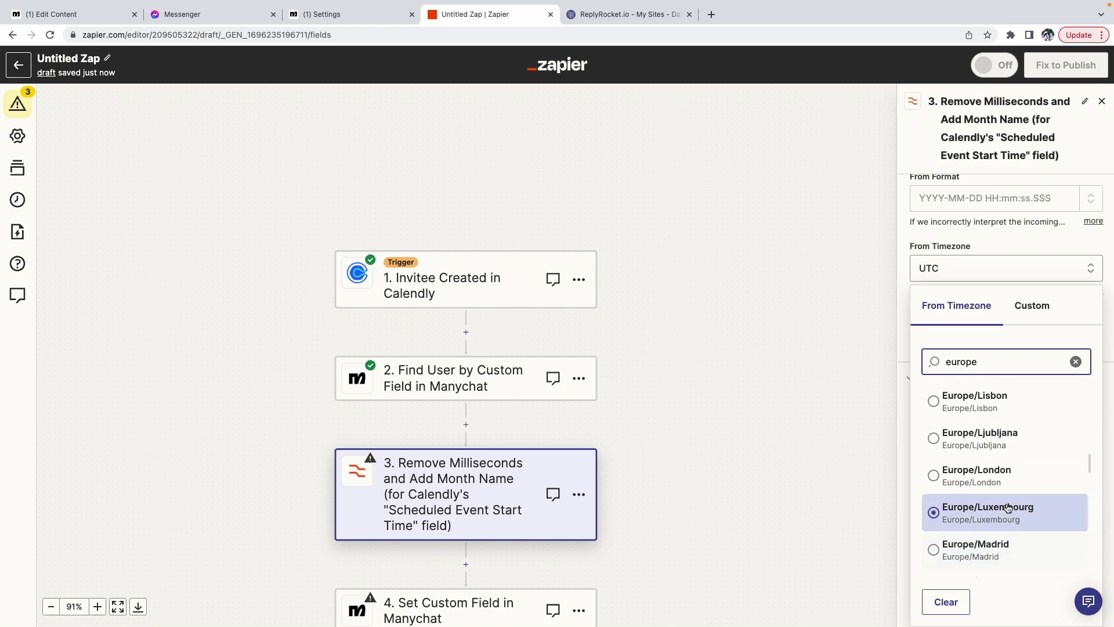
{"action": "left_click", "coordinate": [987, 474]}
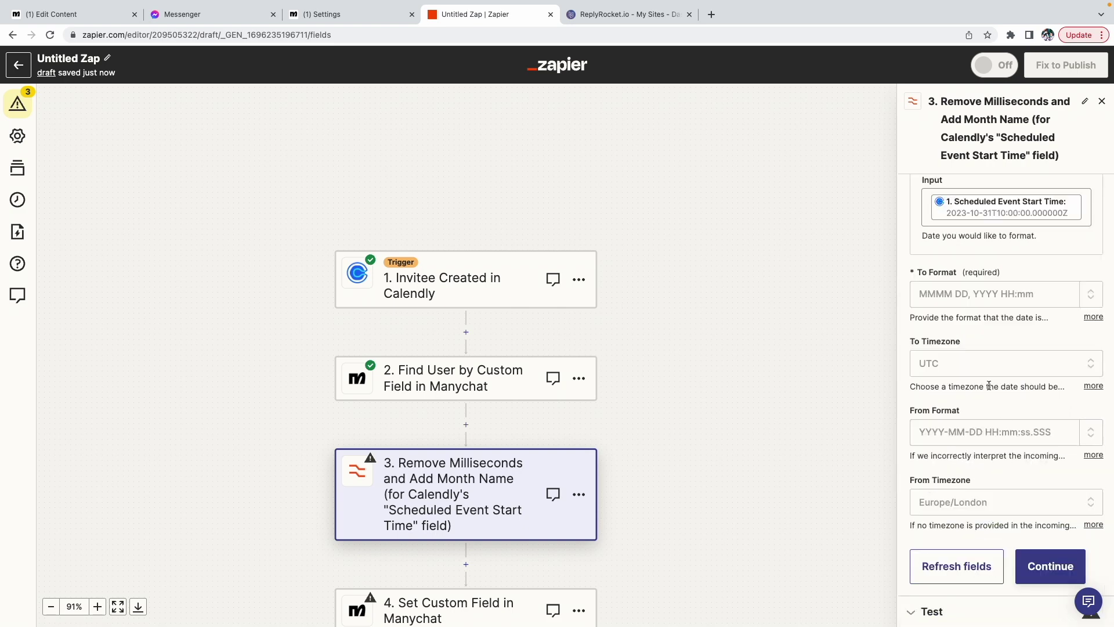
Set the Formatter step's To Timezone to Europe/London and continue to its test.
{"action": "left_click", "coordinate": [981, 364]}
{"action": "type", "text": "europe/london"}
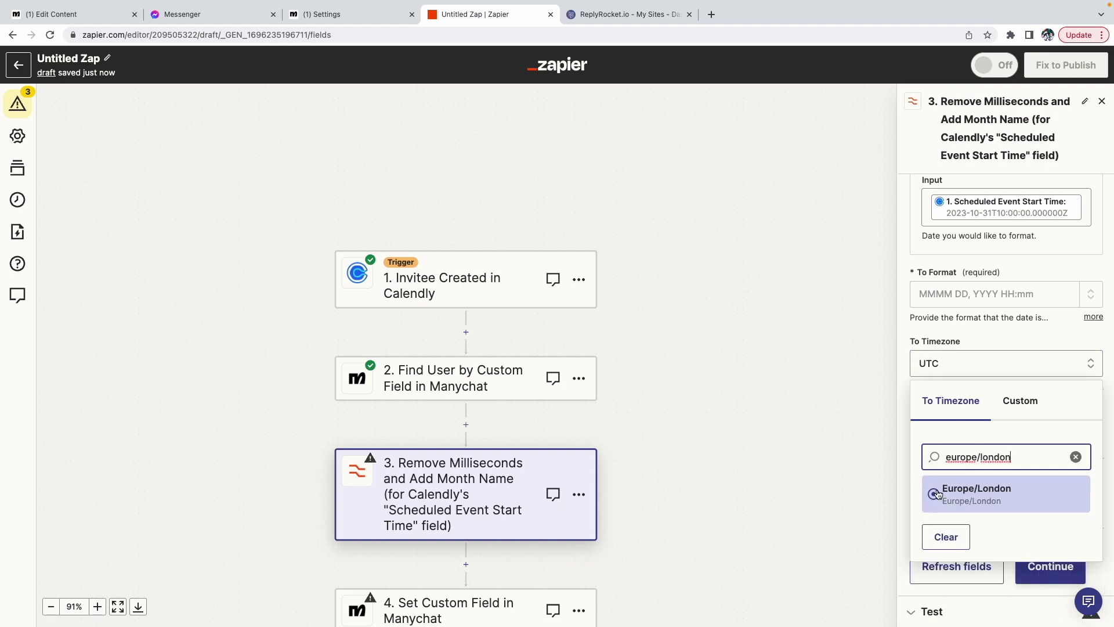
{"action": "left_click", "coordinate": [947, 489]}
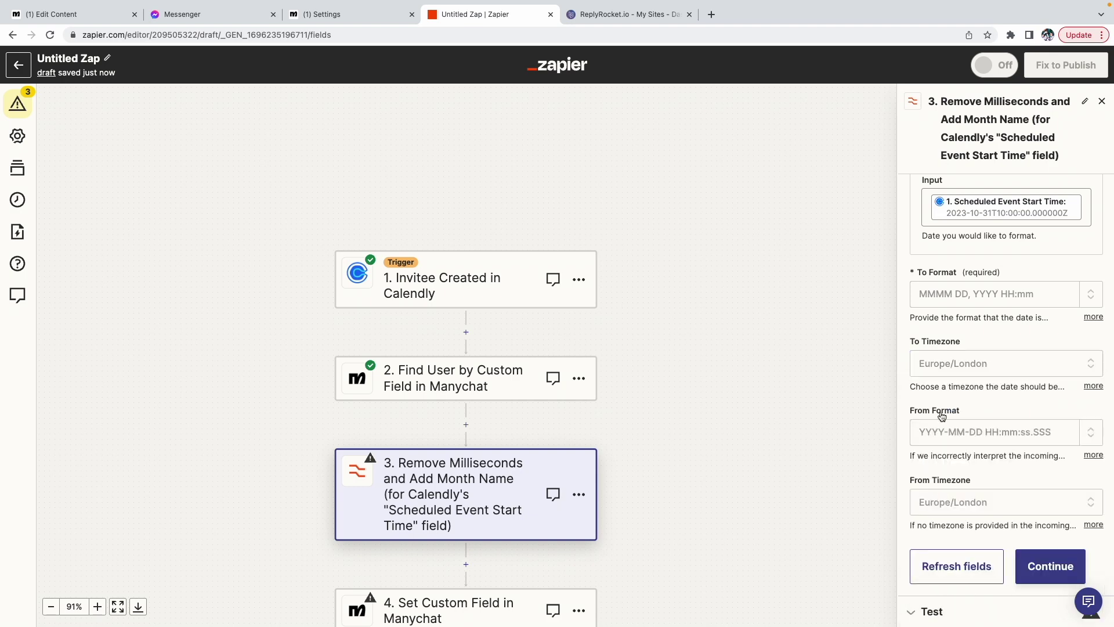
{"action": "left_click", "coordinate": [1038, 567]}
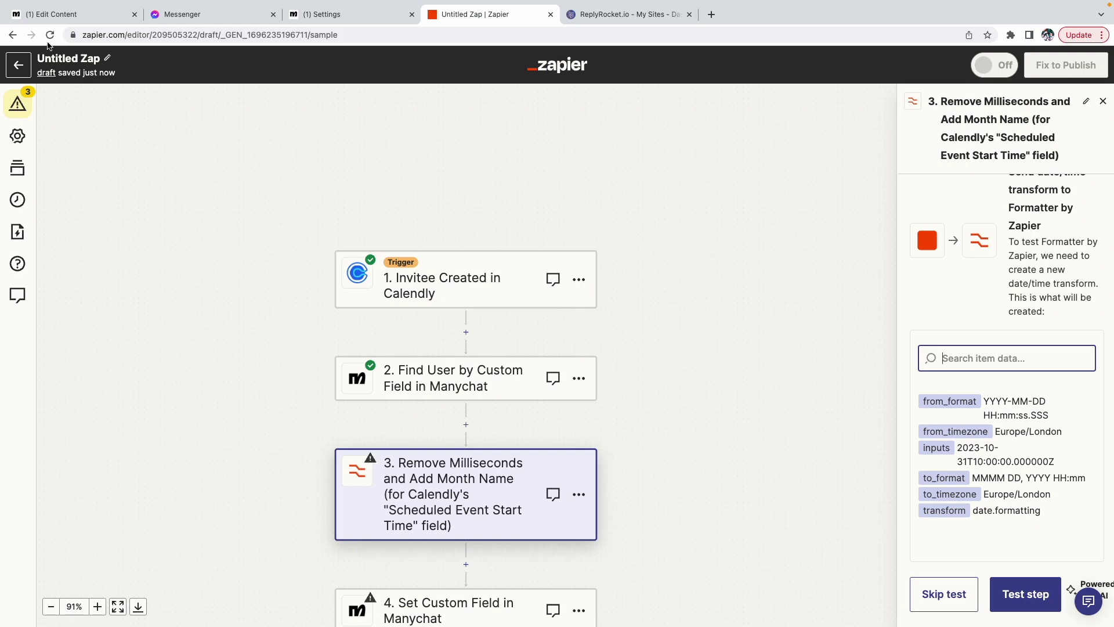
Preview the appointment setter flow from Manychat, switch to Messenger and follow the newest Make appointment link.
{"action": "left_click", "coordinate": [54, 14]}
{"action": "left_click", "coordinate": [933, 83]}
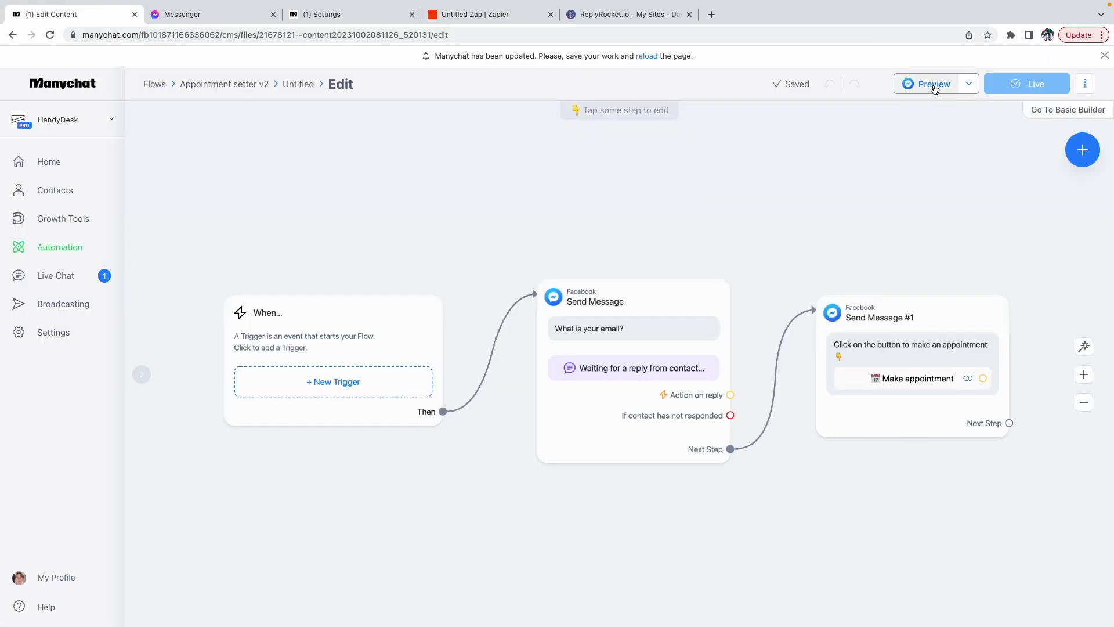
{"action": "left_click", "coordinate": [183, 16]}
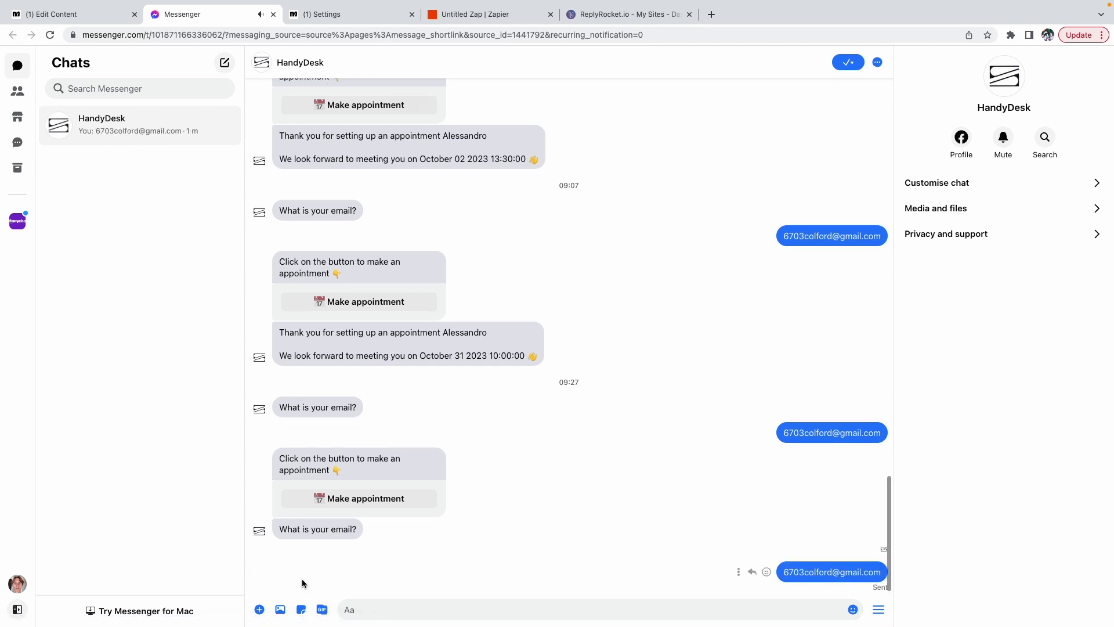
{"action": "left_click", "coordinate": [345, 560]}
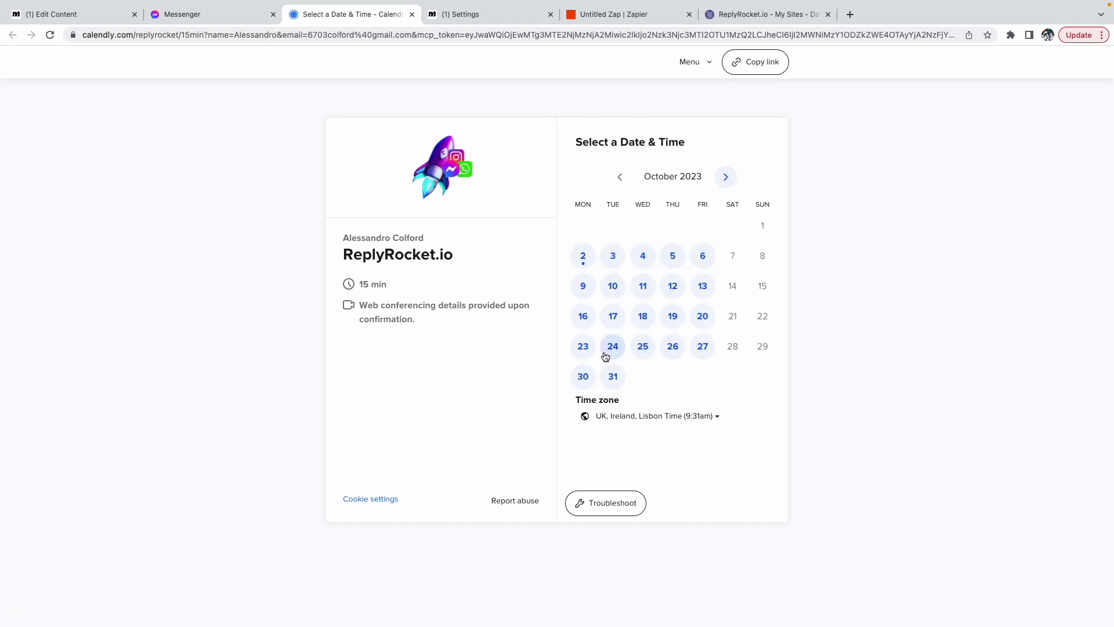
Book the 10:00am slot on Monday, October 30 in Calendly and check Messenger for the confirmation message.
{"action": "left_click", "coordinate": [582, 376]}
{"action": "left_click", "coordinate": [801, 243]}
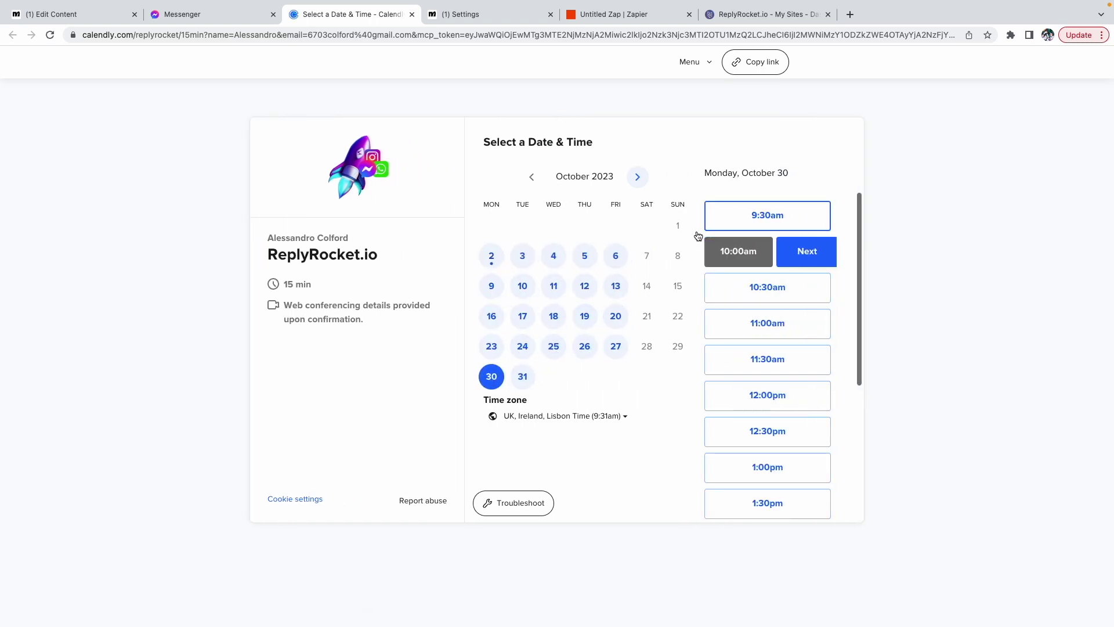
{"action": "left_click", "coordinate": [800, 251]}
{"action": "left_click", "coordinate": [505, 311]}
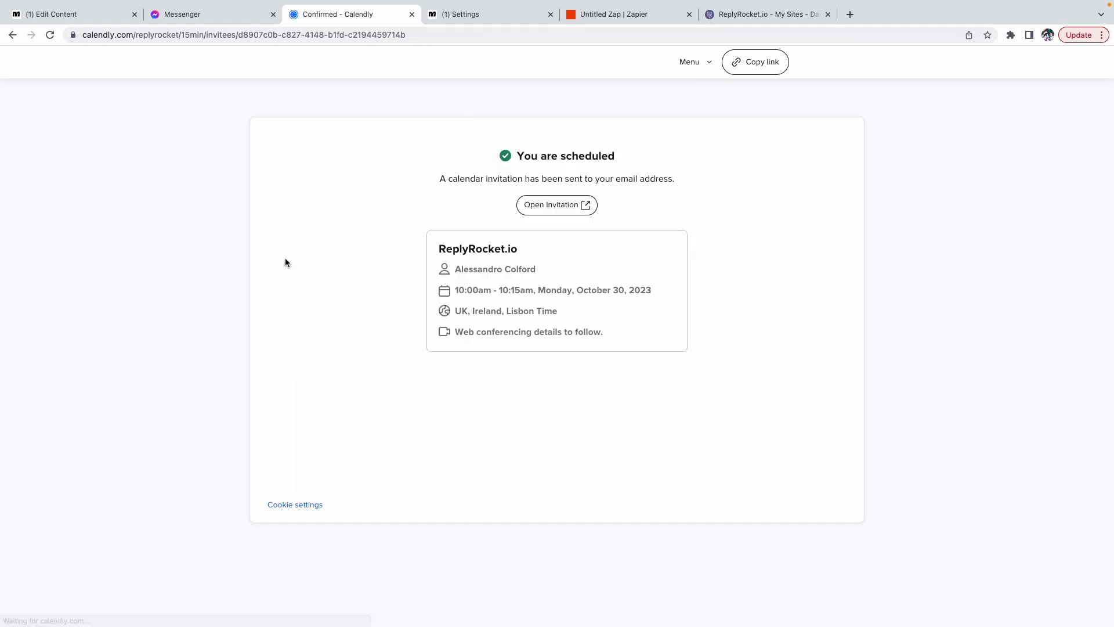
{"action": "left_click", "coordinate": [199, 18]}
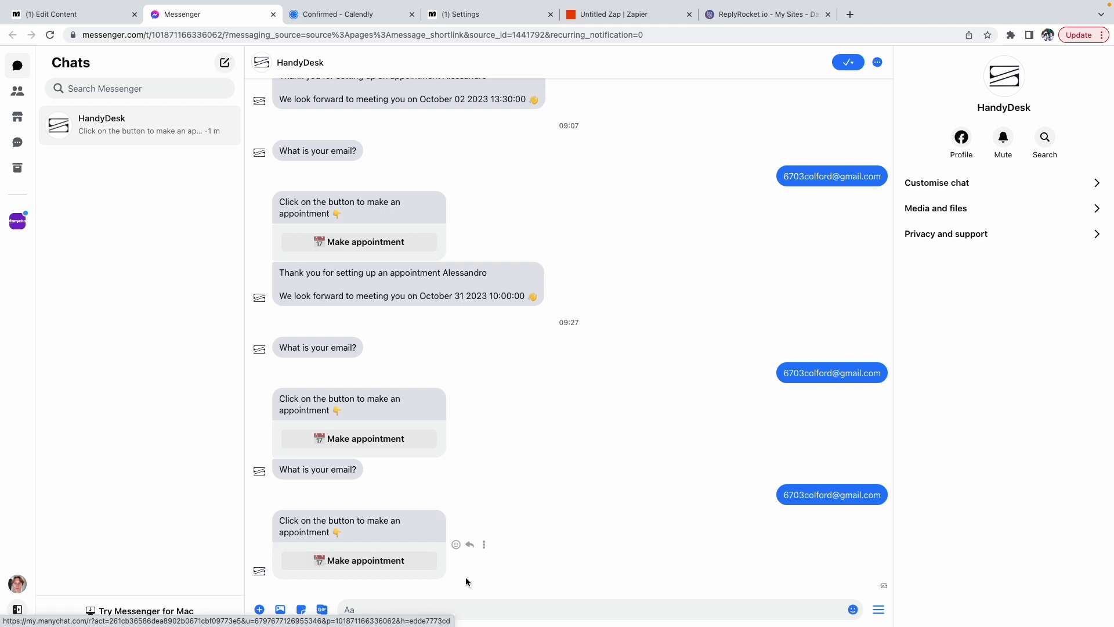
Switch to the Zap in Zapier and test the Formatter step and the Set Custom Field in Manychat step.
{"action": "left_click", "coordinate": [604, 14]}
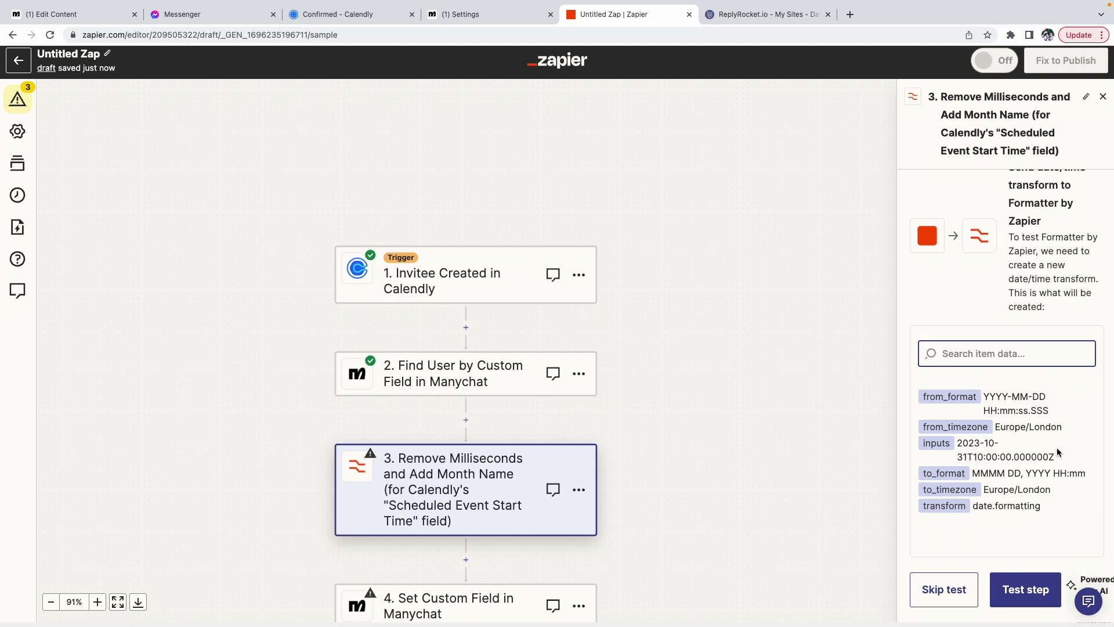
{"action": "left_click", "coordinate": [754, 465]}
{"action": "left_click", "coordinate": [1014, 598]}
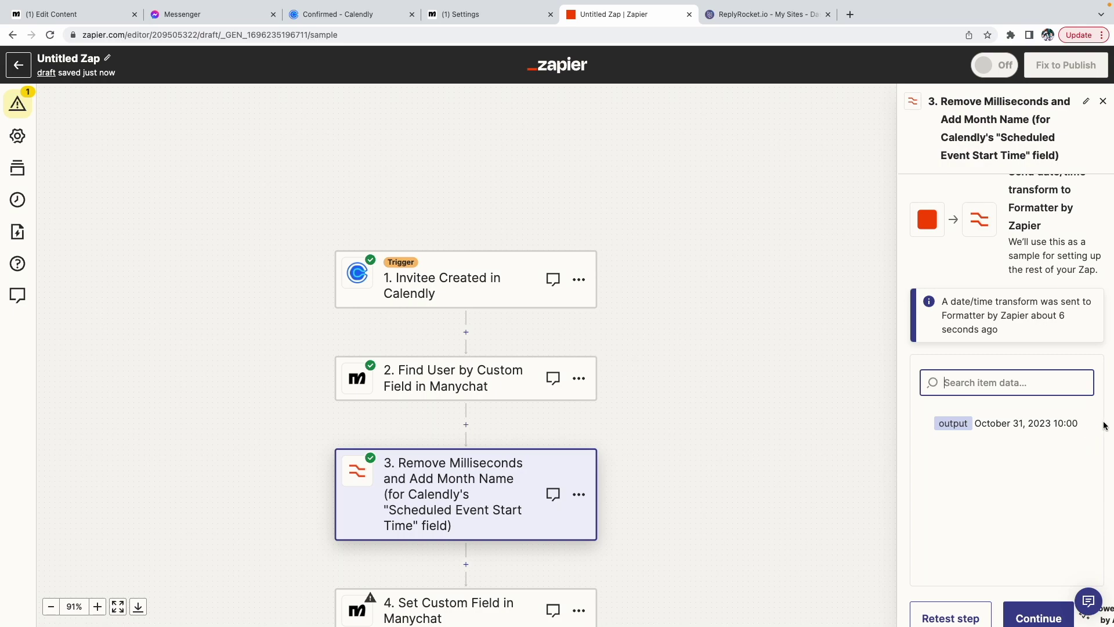
{"action": "left_click", "coordinate": [1039, 616]}
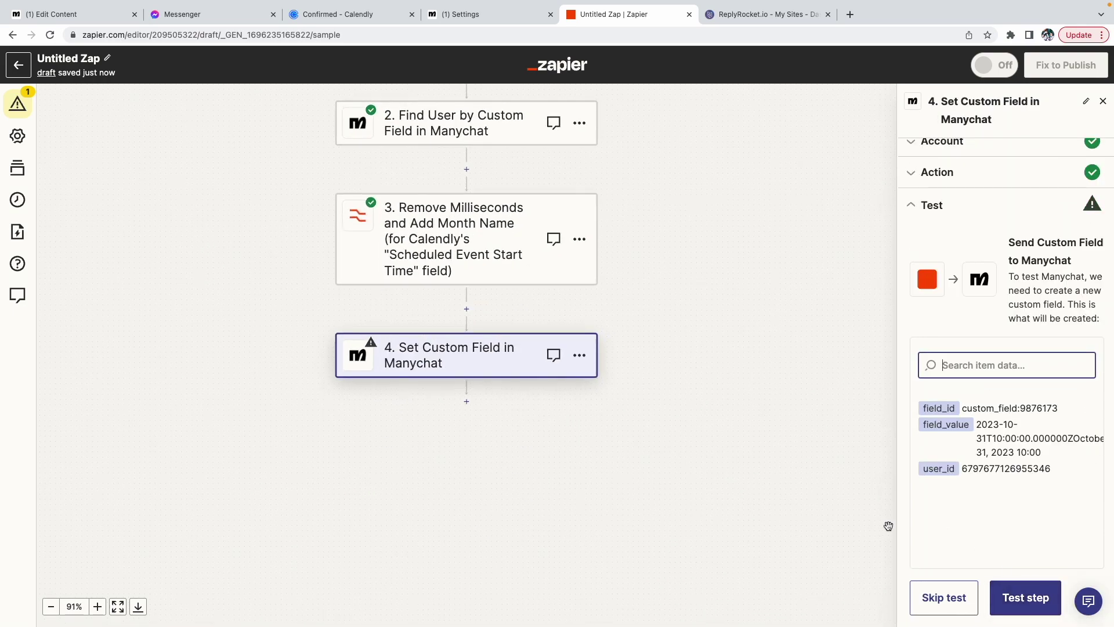
{"action": "left_click", "coordinate": [763, 456]}
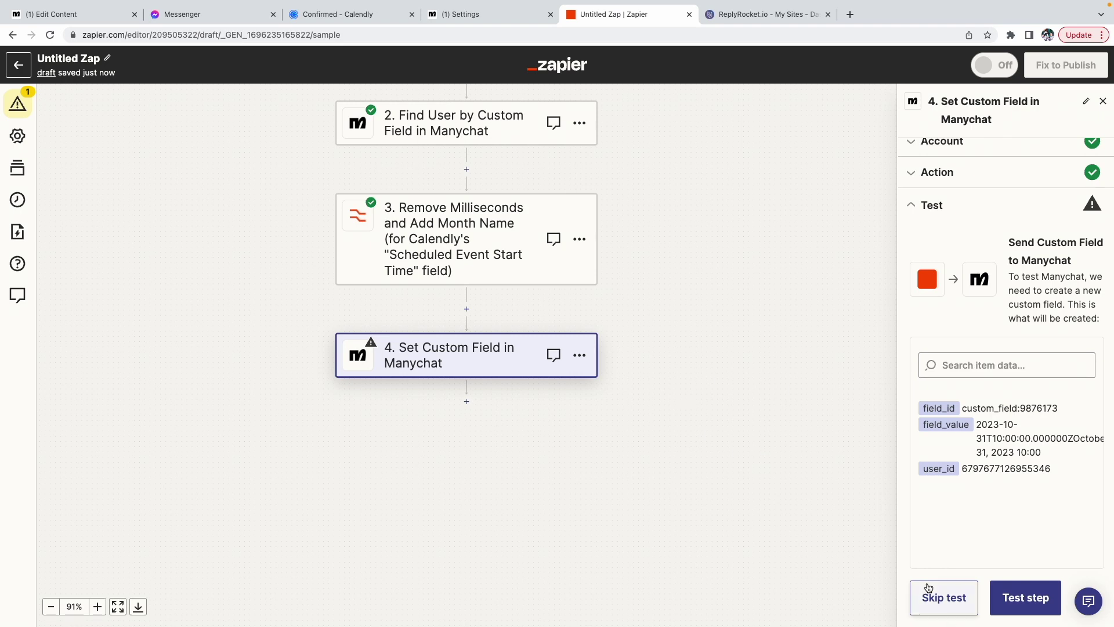
{"action": "left_click", "coordinate": [1016, 605]}
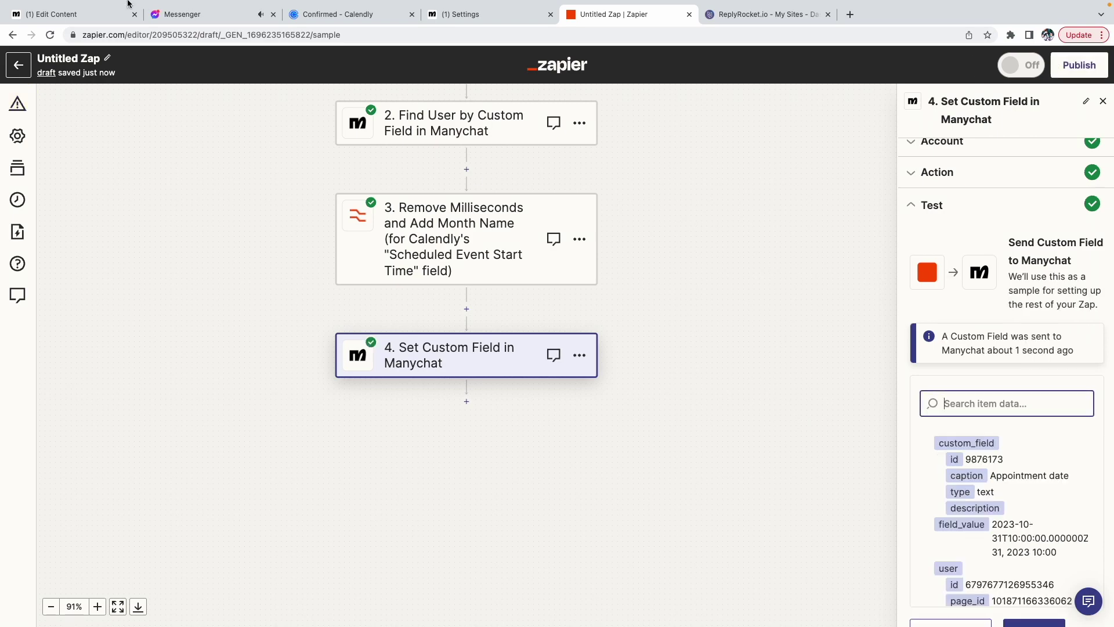
Switch to Messenger and examine how the appointment date is written in the newest thank-you message.
{"action": "left_click", "coordinate": [185, 18]}
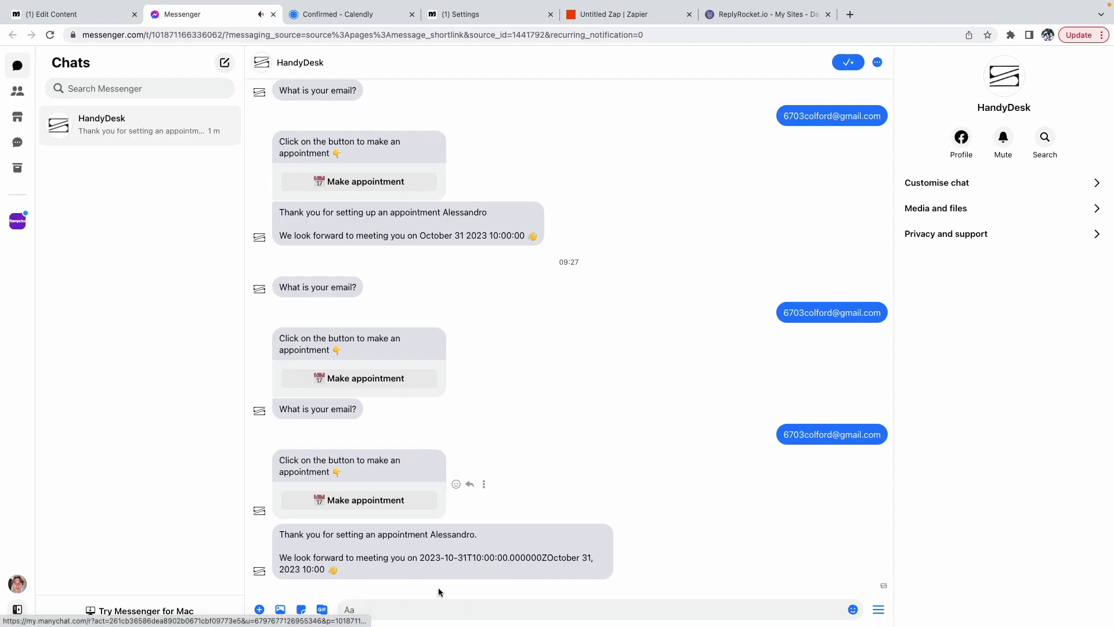
{"action": "left_click_drag", "start_coordinate": [423, 559], "coordinate": [563, 567]}
{"action": "left_click", "coordinate": [439, 568]}
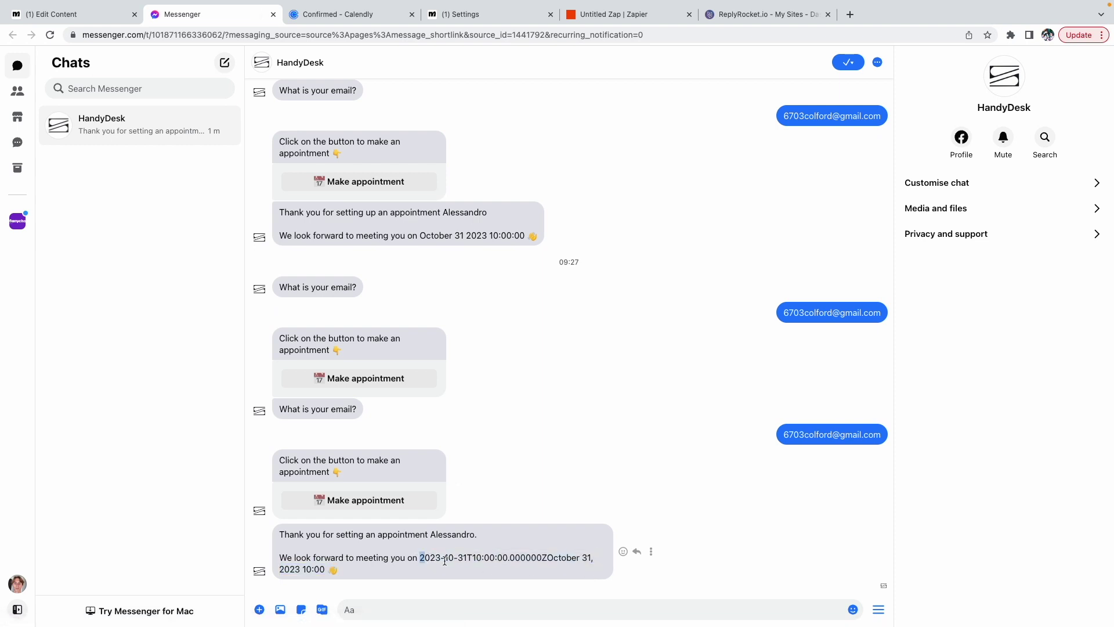
{"action": "left_click_drag", "start_coordinate": [445, 561], "coordinate": [511, 571]}
{"action": "left_click", "coordinate": [580, 500]}
{"action": "left_click", "coordinate": [89, 17]}
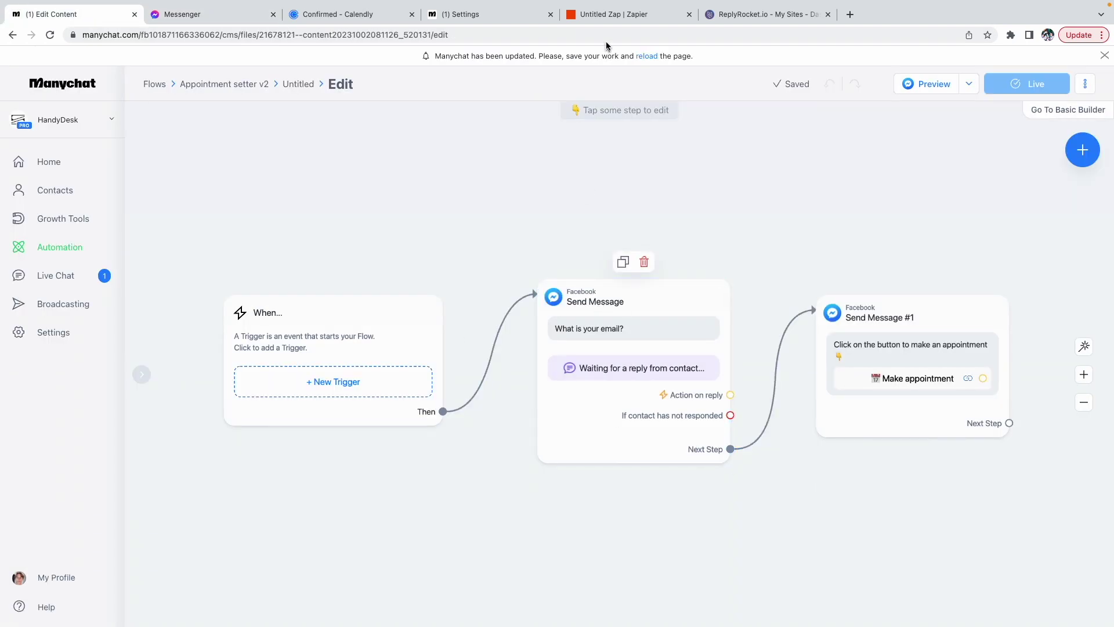
Return to the Zap in Zapier and set the Formatter step's From Format to ddd MMM DD HH:mm:ss Z YYYY.
{"action": "left_click", "coordinate": [612, 15]}
{"action": "scroll", "coordinate": [1094, 378], "scroll_direction": "up", "scroll_amount": 2}
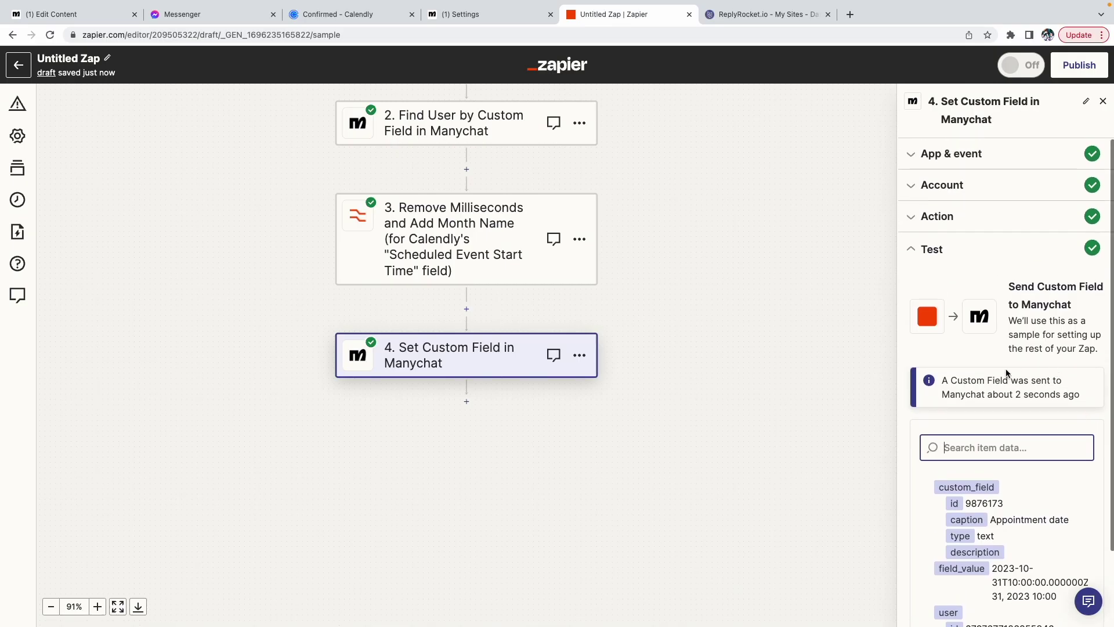
{"action": "left_click", "coordinate": [485, 244]}
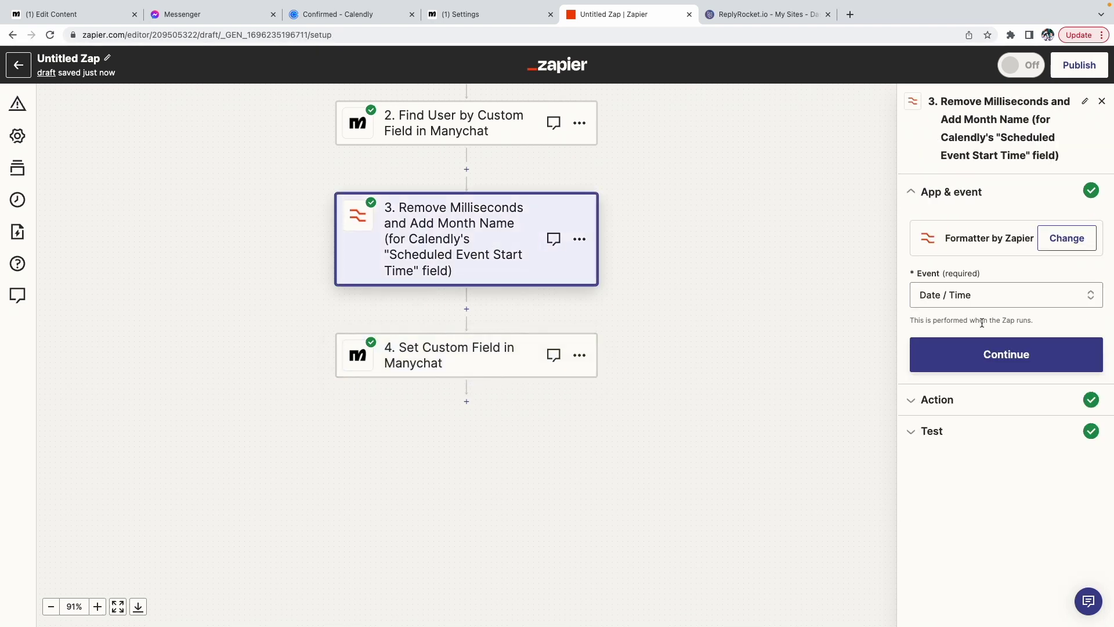
{"action": "left_click", "coordinate": [978, 401]}
{"action": "scroll", "coordinate": [979, 403], "scroll_direction": "down", "scroll_amount": 5}
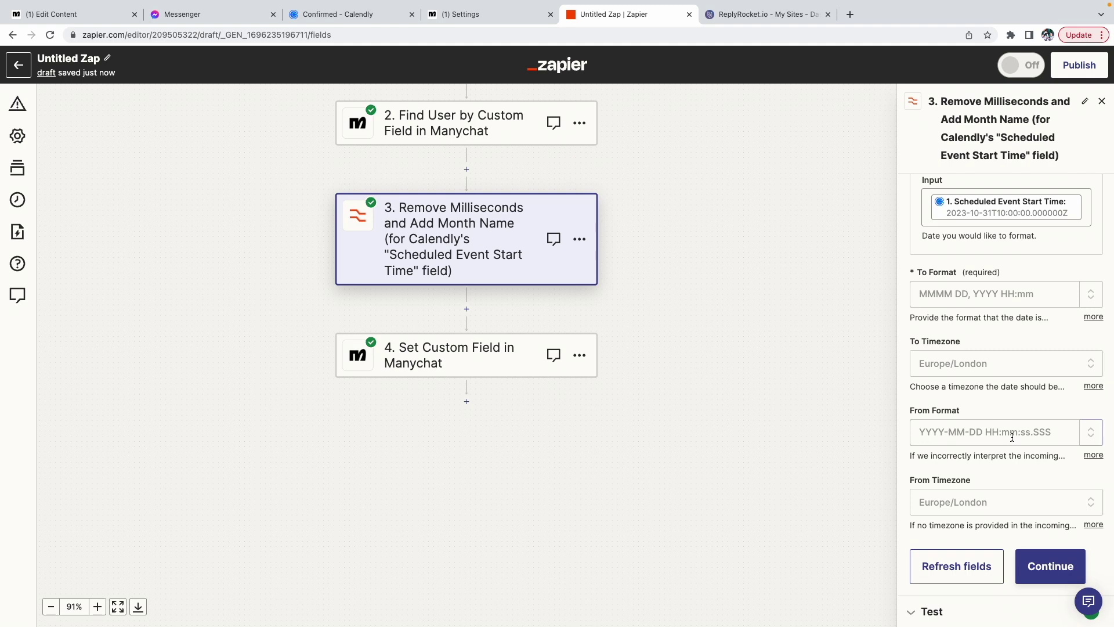
{"action": "left_click", "coordinate": [1046, 433]}
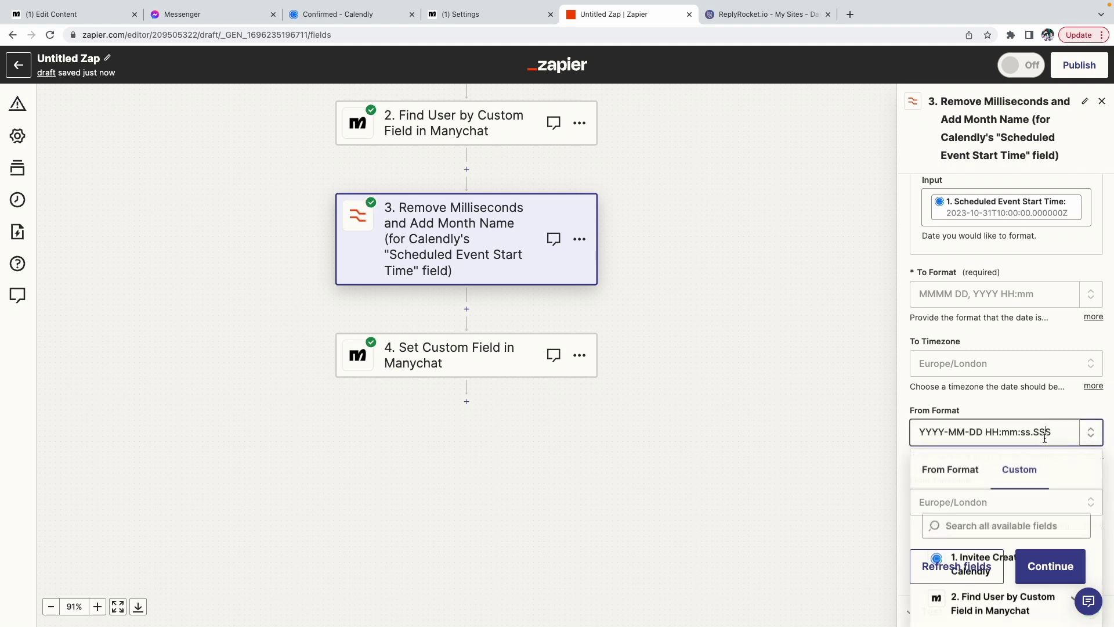
{"action": "left_click", "coordinate": [954, 486]}
{"action": "left_click", "coordinate": [929, 494]}
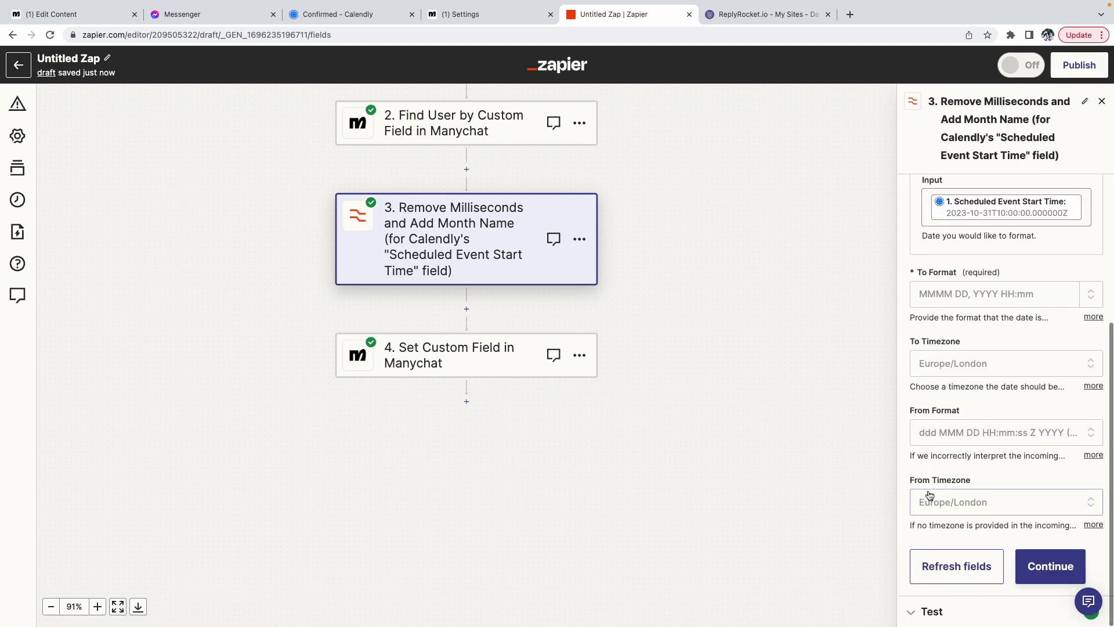
Set the Formatter step's To Format to MMMM DD YYYY HH:mm:ss and retest the step.
{"action": "left_click", "coordinate": [977, 294]}
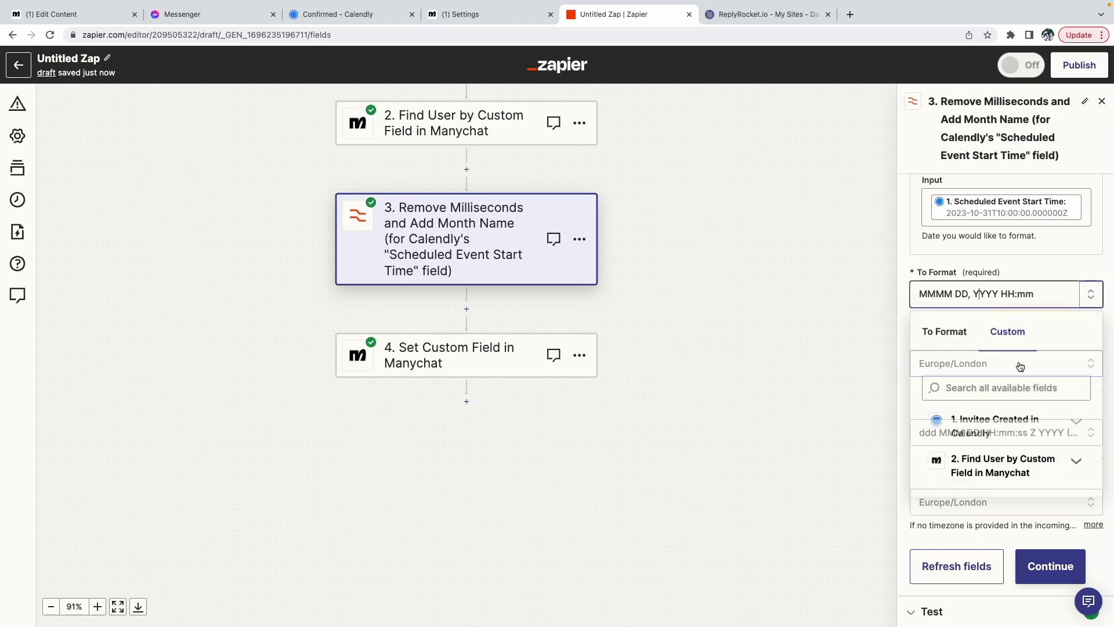
{"action": "left_click", "coordinate": [944, 331]}
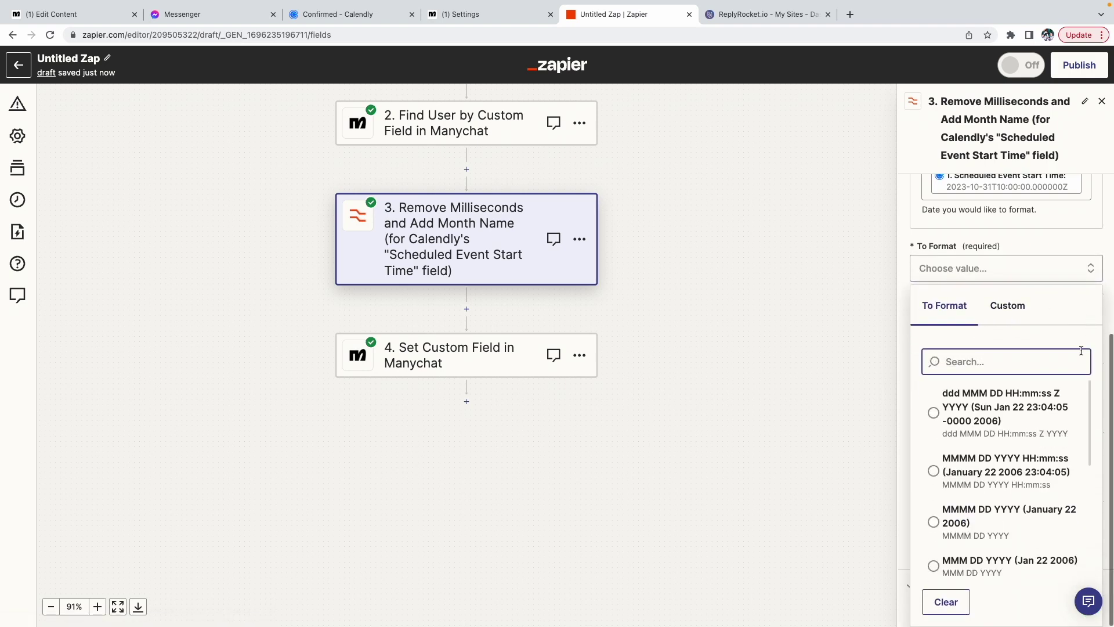
{"action": "left_click", "coordinate": [994, 477]}
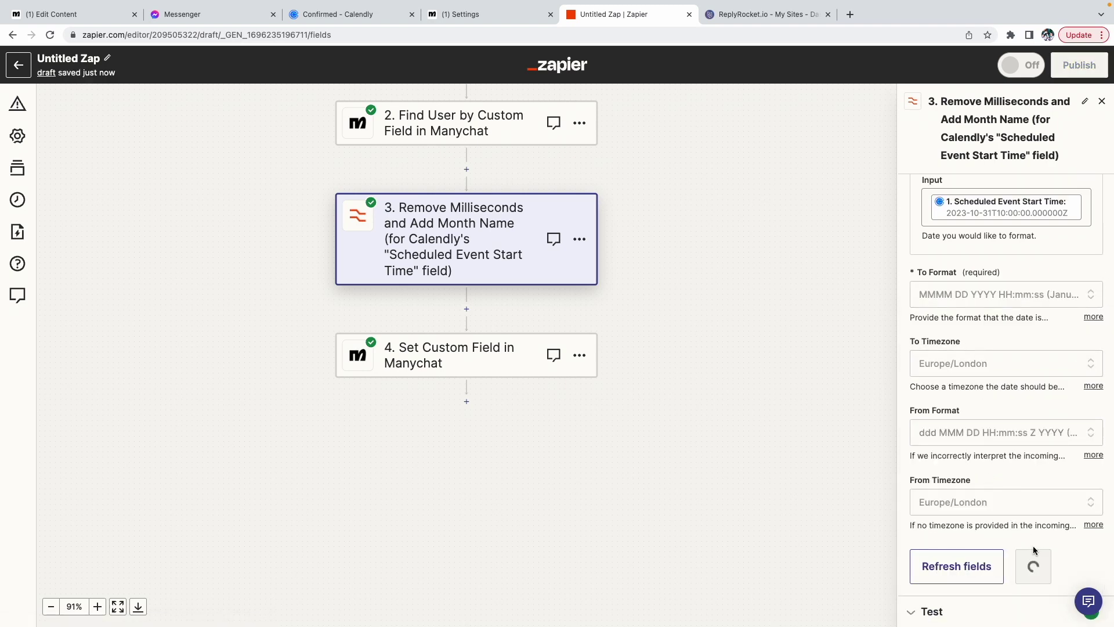
{"action": "left_click", "coordinate": [1038, 575]}
{"action": "left_click", "coordinate": [1038, 581]}
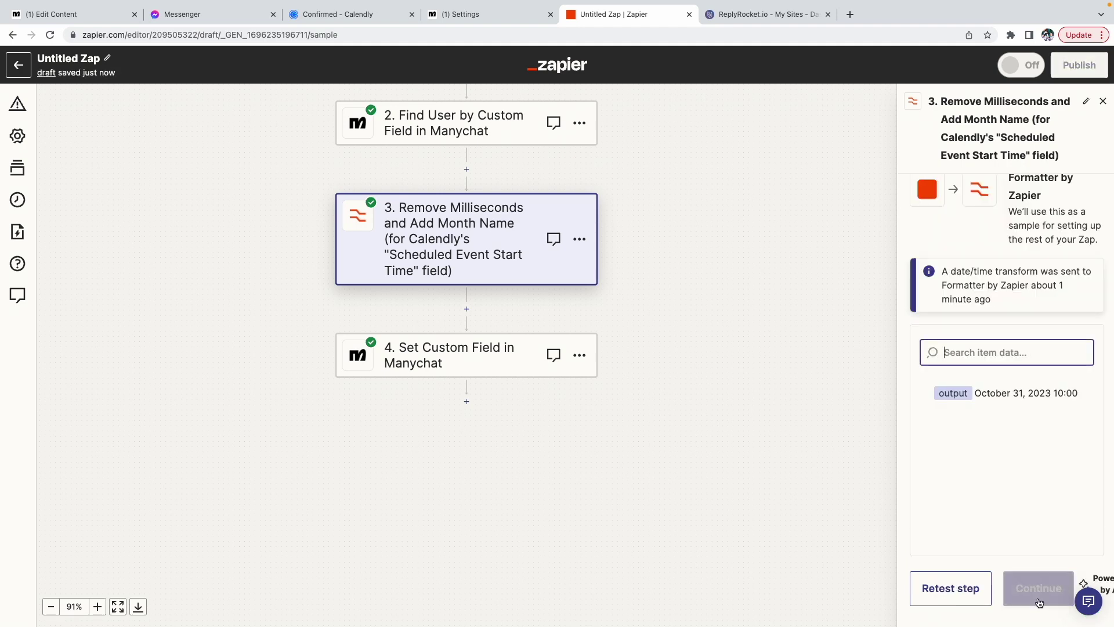
{"action": "left_click", "coordinate": [968, 590]}
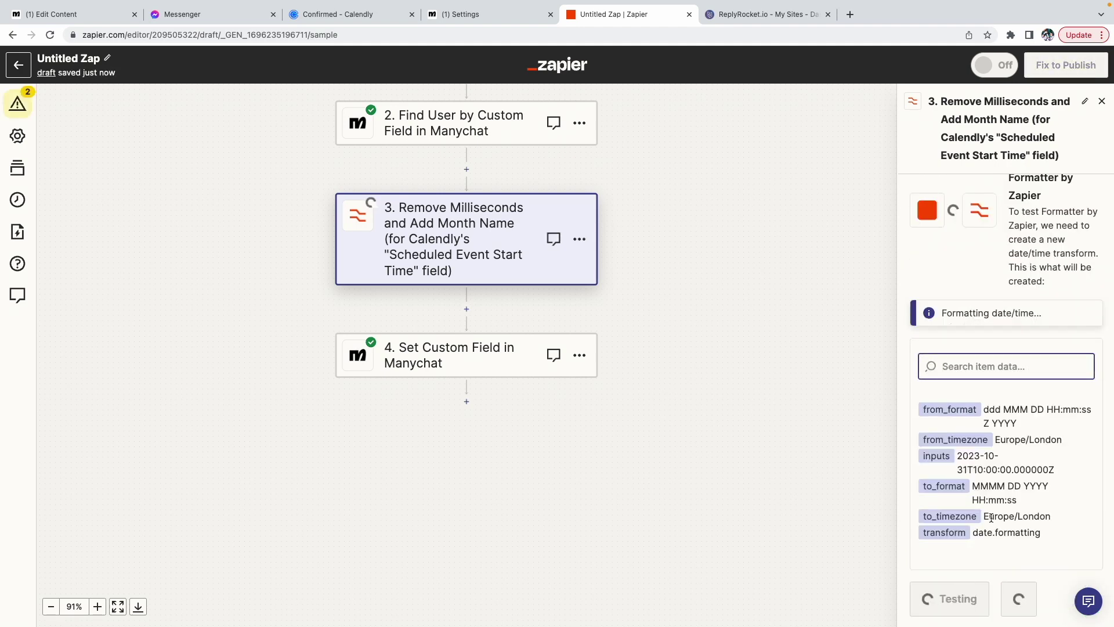
{"action": "left_click", "coordinate": [1042, 583]}
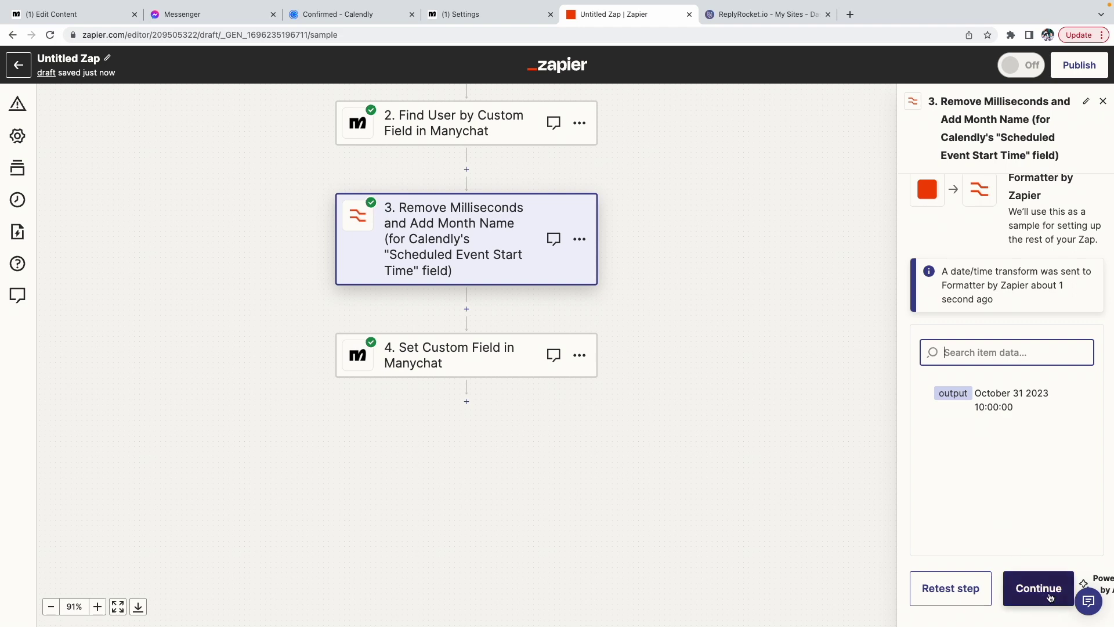
Remove Scheduled Event Start Time from the Set Custom Field value, keeping only the Formatter output, and test the step.
{"action": "left_click", "coordinate": [980, 321]}
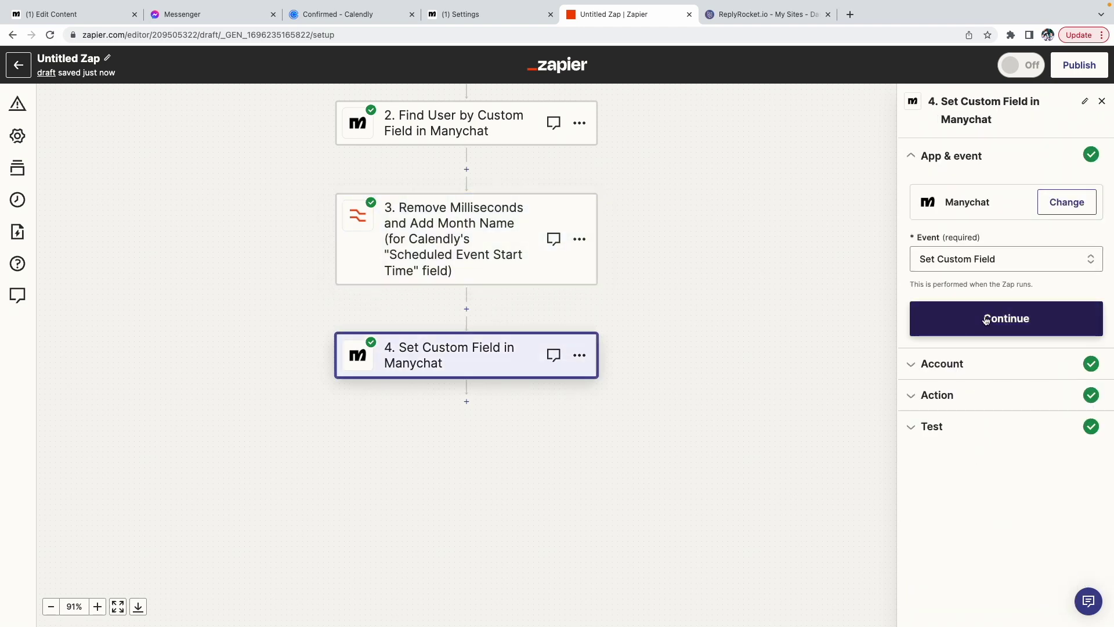
{"action": "left_click", "coordinate": [947, 419]}
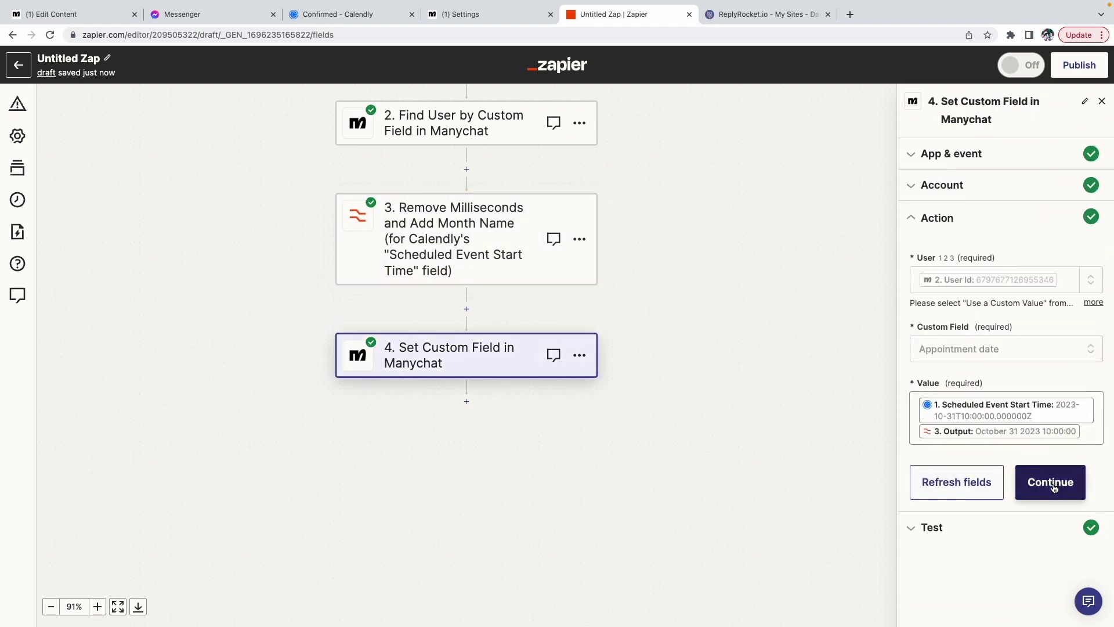
{"action": "left_click", "coordinate": [1094, 417]}
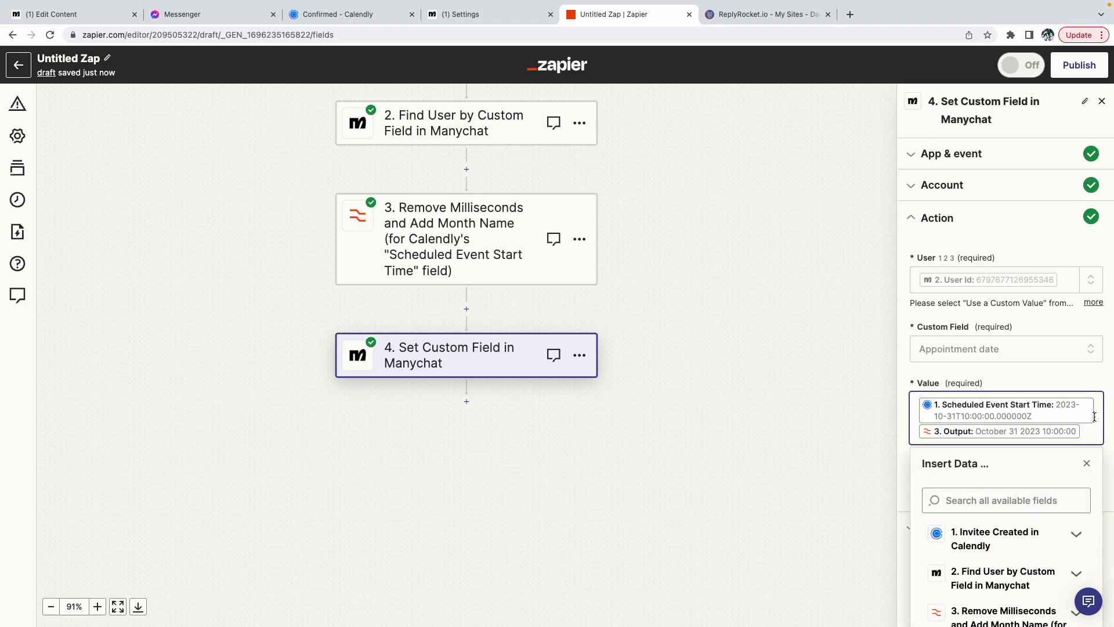
{"action": "key", "text": "BackSpace"}
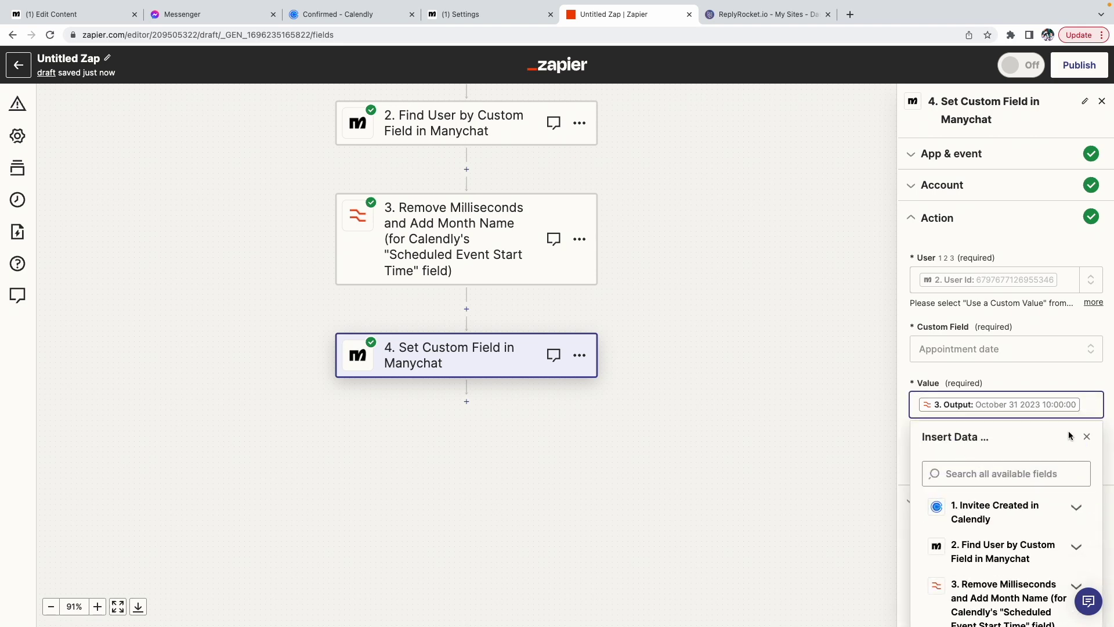
{"action": "left_click", "coordinate": [1088, 438]}
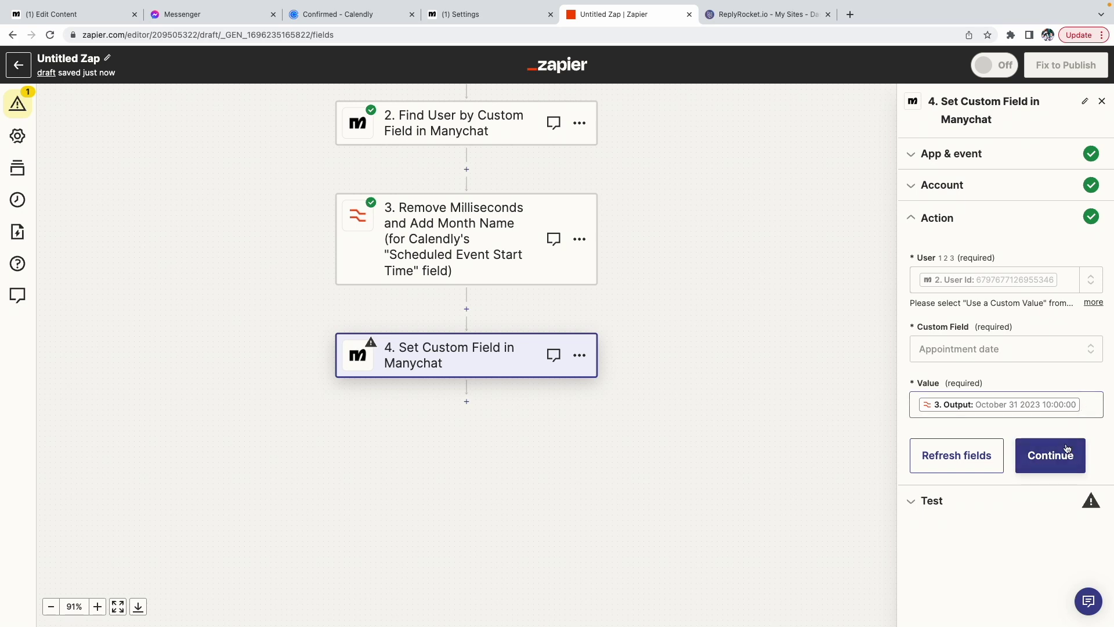
{"action": "left_click", "coordinate": [1053, 461]}
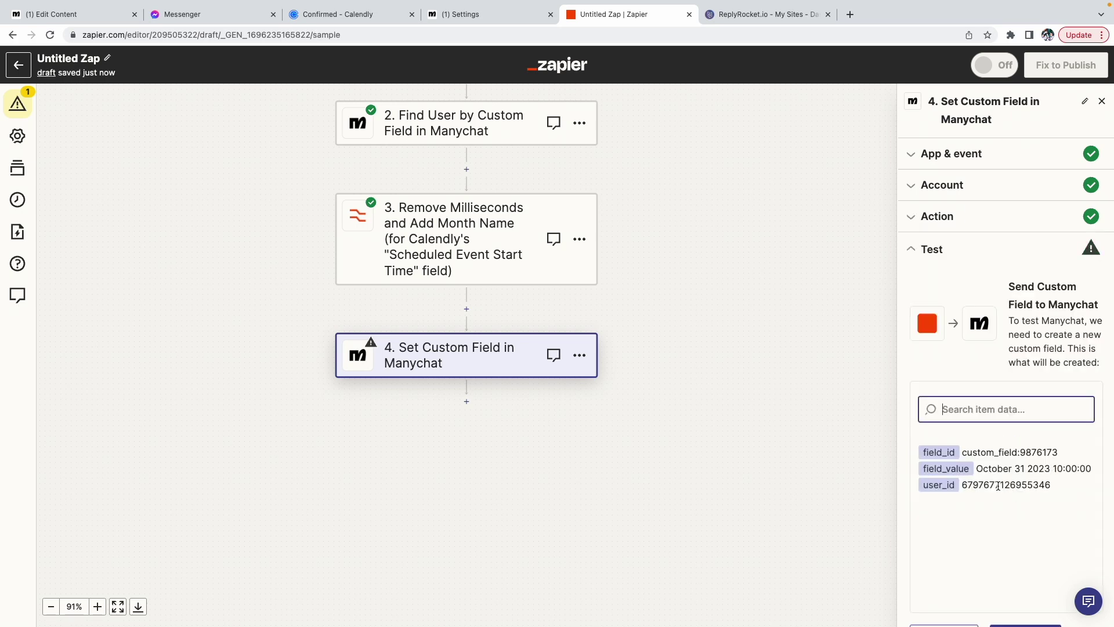
{"action": "scroll", "coordinate": [954, 432], "scroll_direction": "down", "scroll_amount": 2}
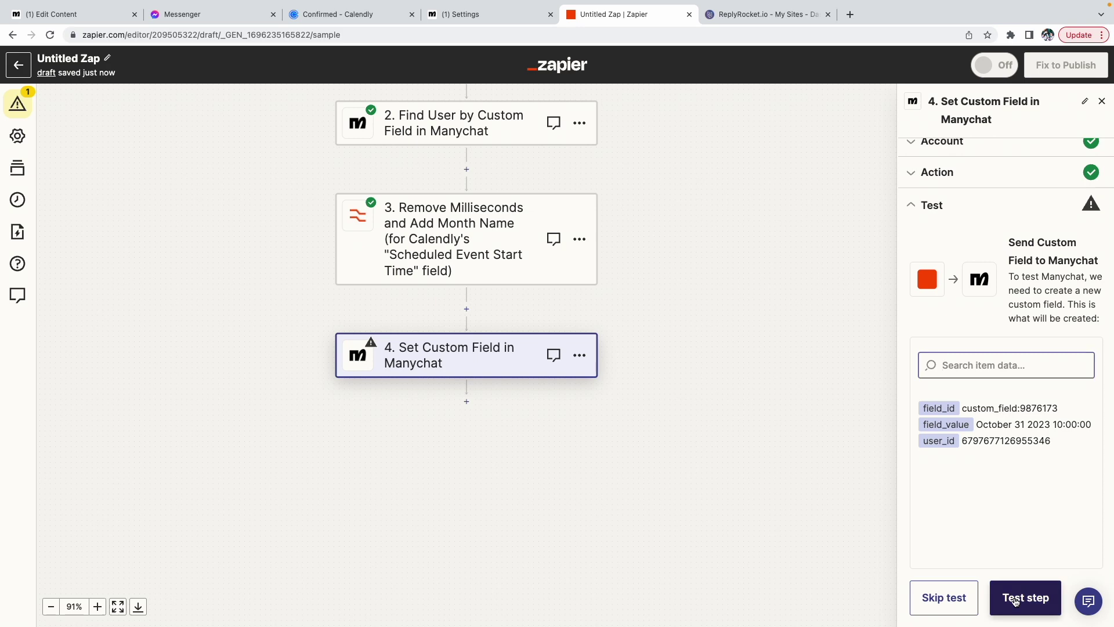
{"action": "left_click", "coordinate": [1016, 603]}
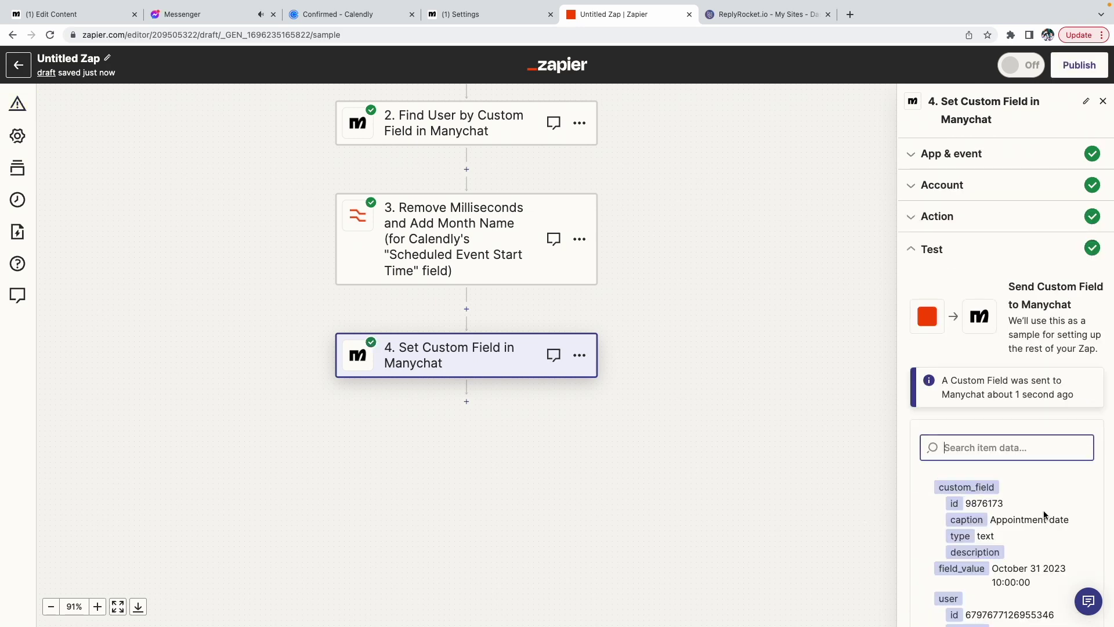
Check the date format of the newest thank-you message in Messenger and return to the Zap in Zapier.
{"action": "left_click", "coordinate": [211, 12]}
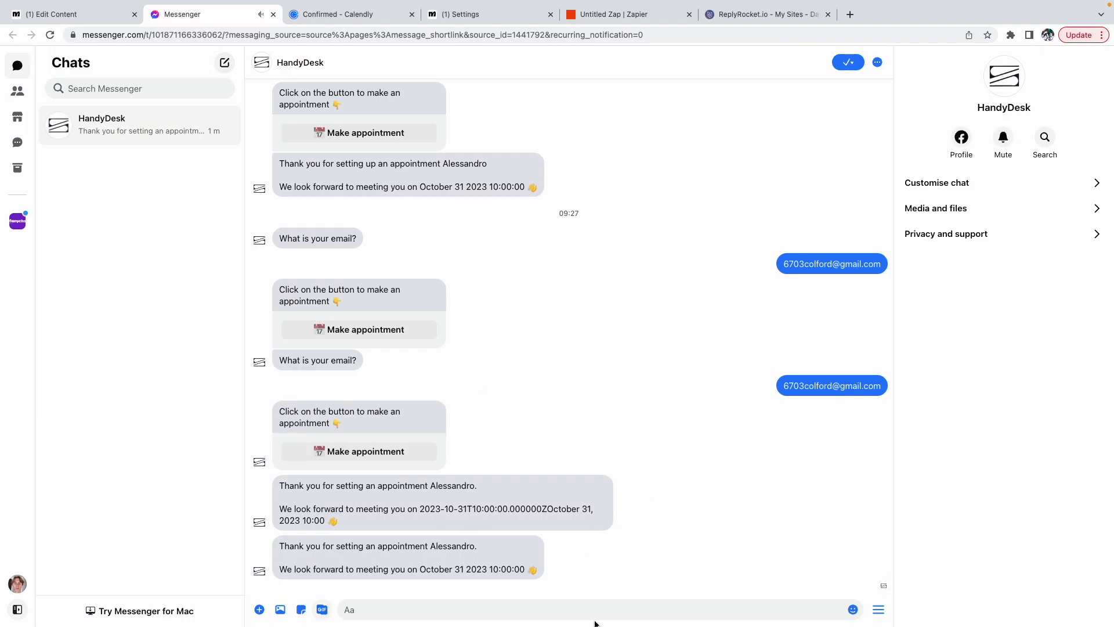
{"action": "left_click_drag", "start_coordinate": [422, 568], "coordinate": [475, 586]}
{"action": "left_click", "coordinate": [453, 572]}
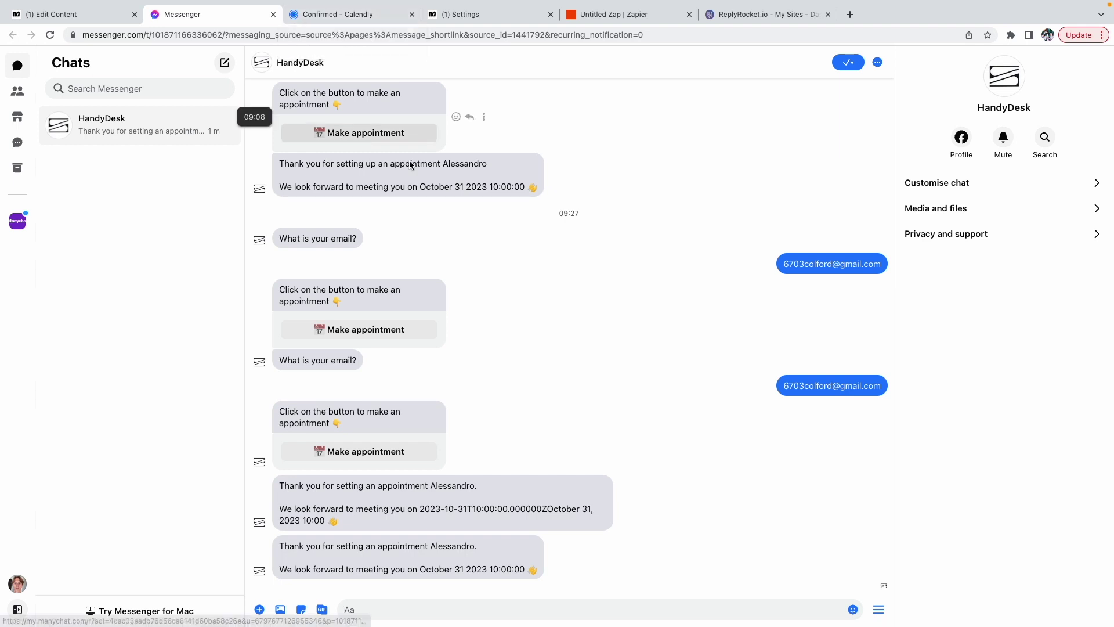
{"action": "left_click", "coordinate": [348, 14]}
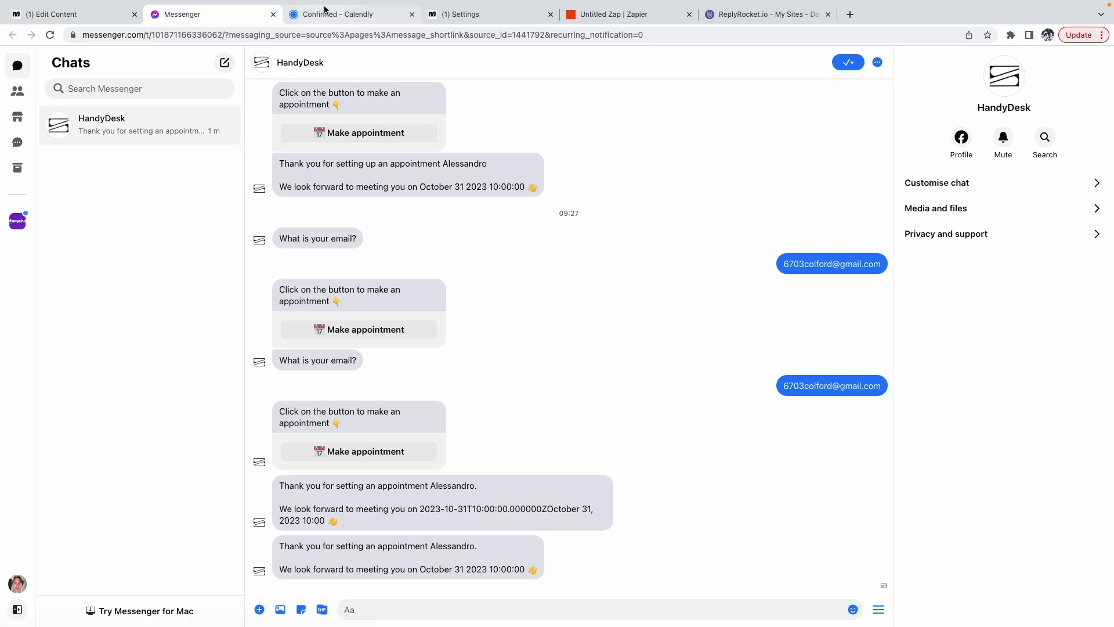
{"action": "left_click", "coordinate": [618, 14]}
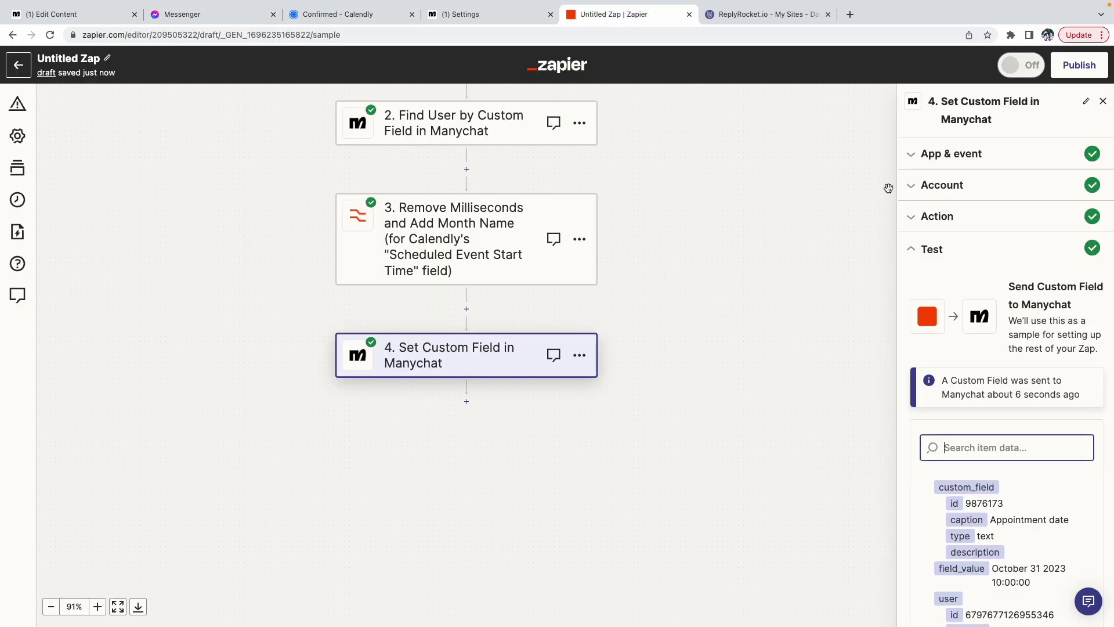
{"action": "scroll", "coordinate": [667, 319], "scroll_direction": "up", "scroll_amount": 1}
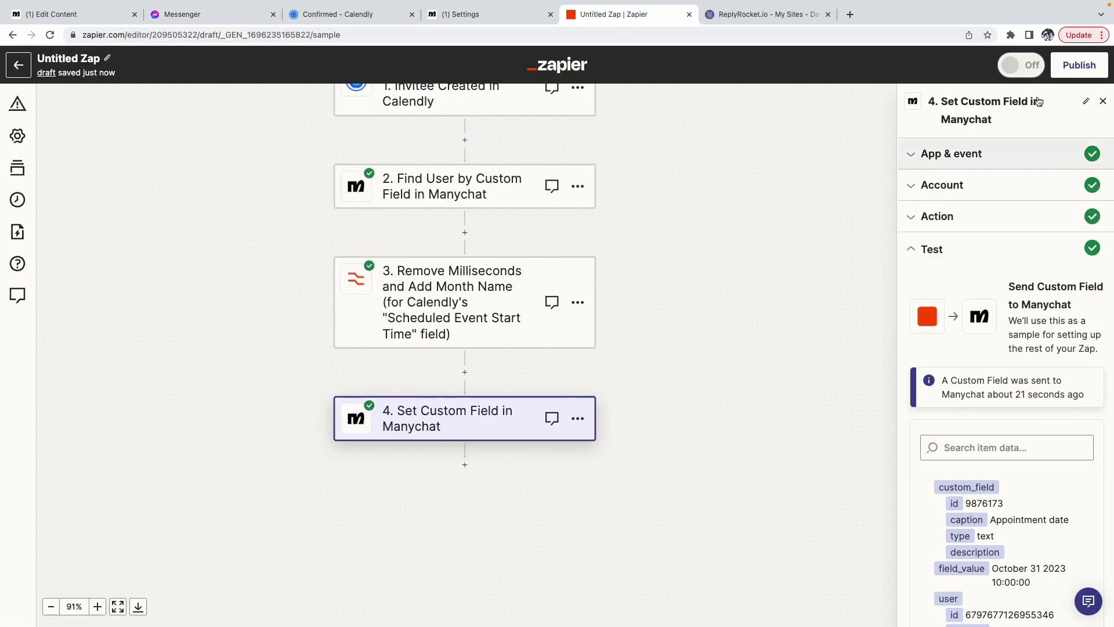
Publish the Zap and dismiss the update notice in Manychat's flow editor.
{"action": "left_click", "coordinate": [1069, 71]}
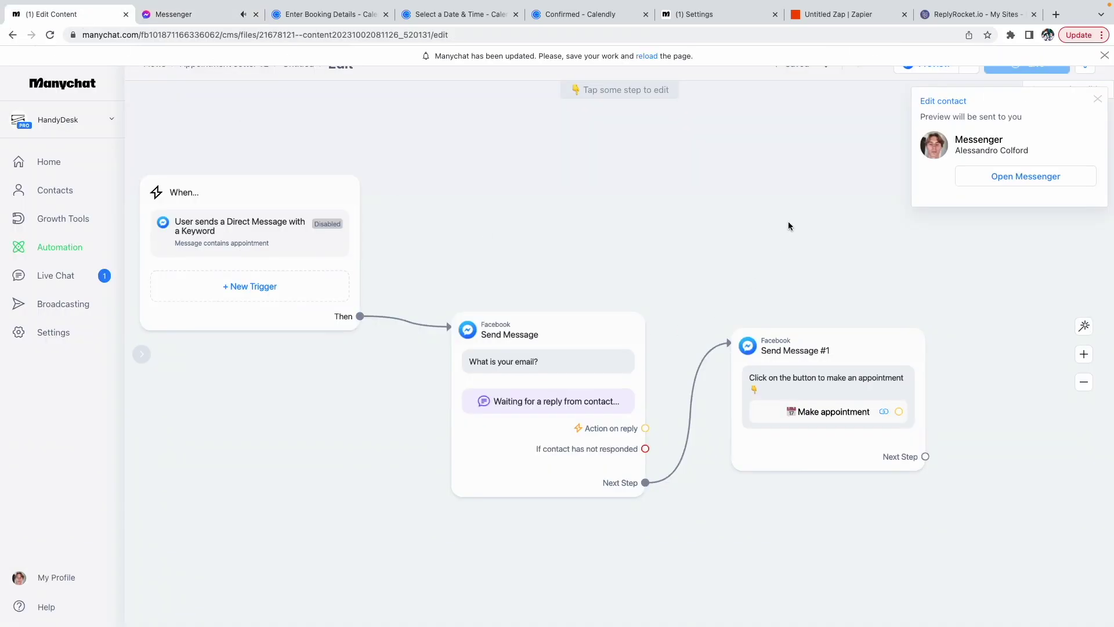
{"action": "scroll", "coordinate": [677, 212], "scroll_direction": "up", "scroll_amount": 2}
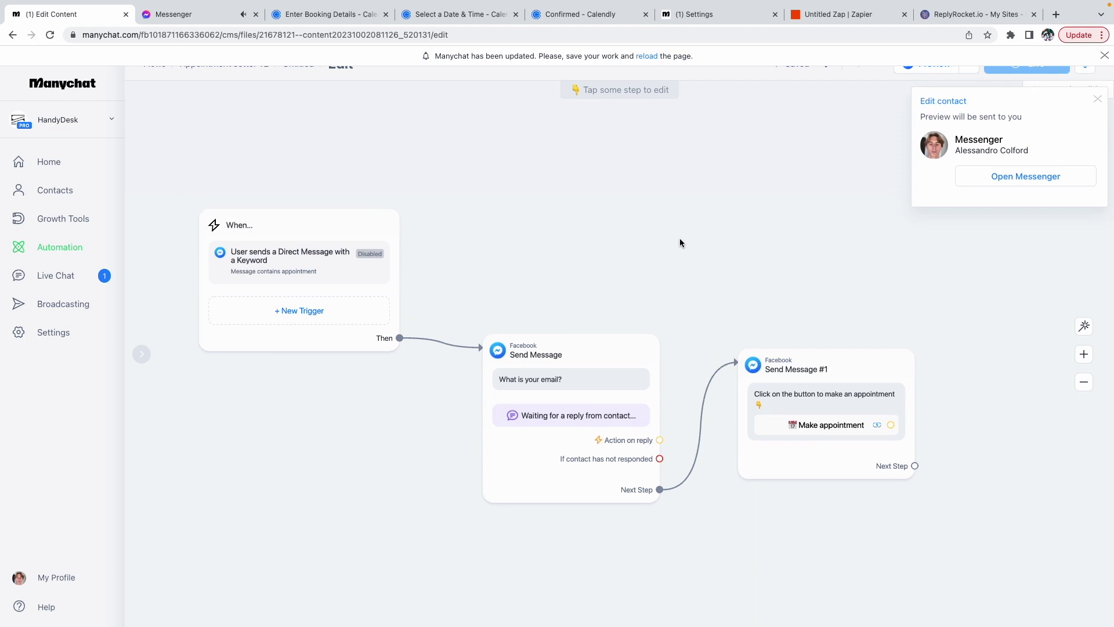
{"action": "left_click", "coordinate": [1104, 56]}
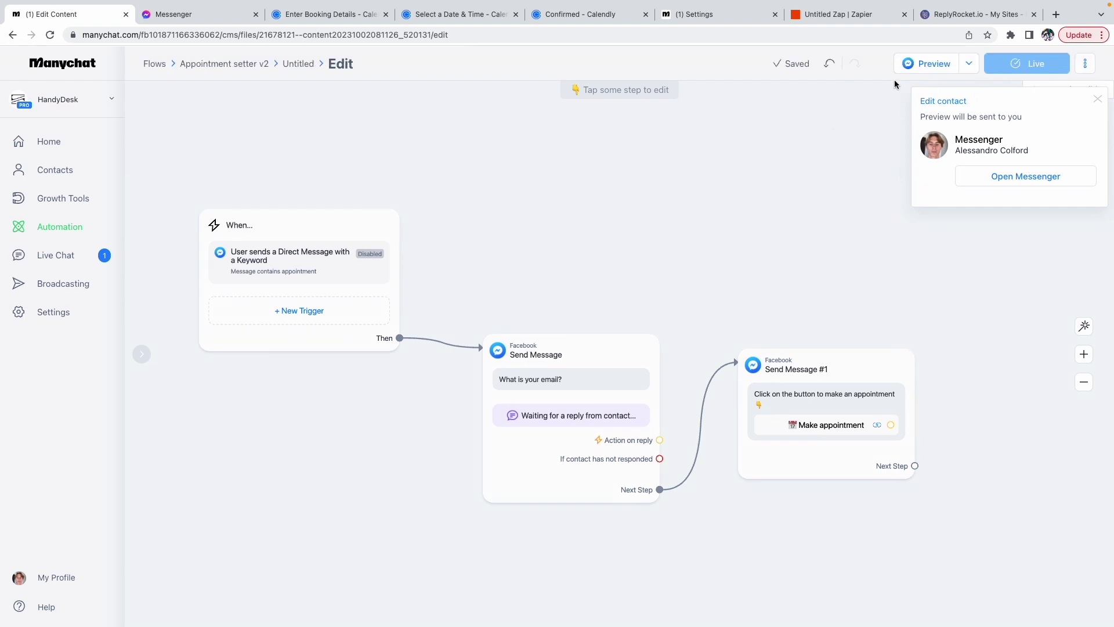
Switch to Messenger, answer HandyDesk's email question with the suggested address and open the Make appointment link.
{"action": "left_click", "coordinate": [167, 15]}
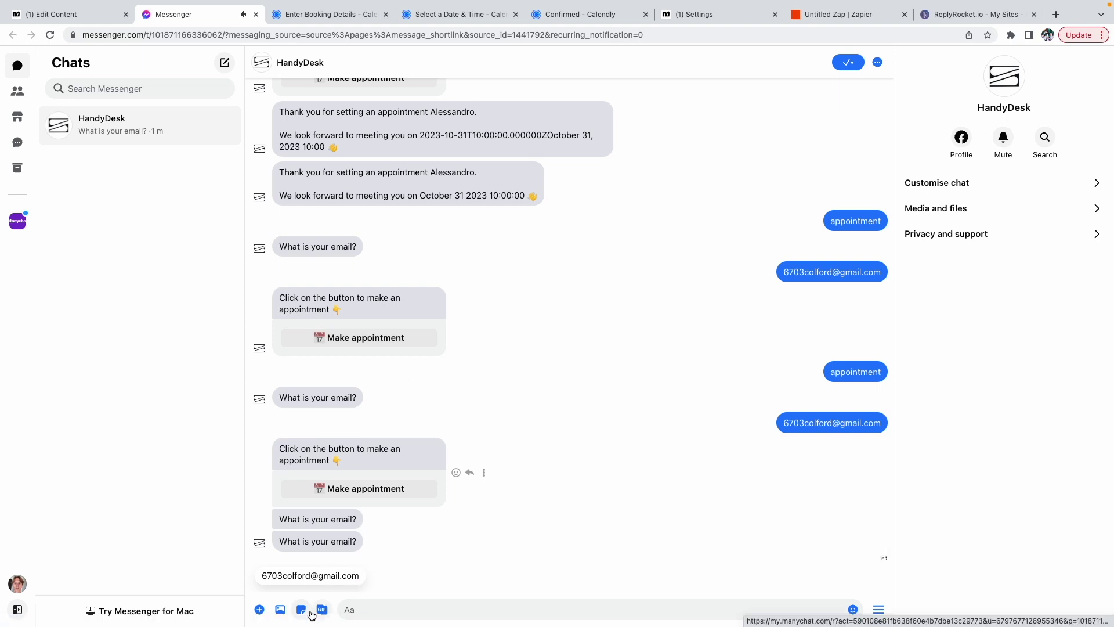
{"action": "left_click", "coordinate": [319, 584]}
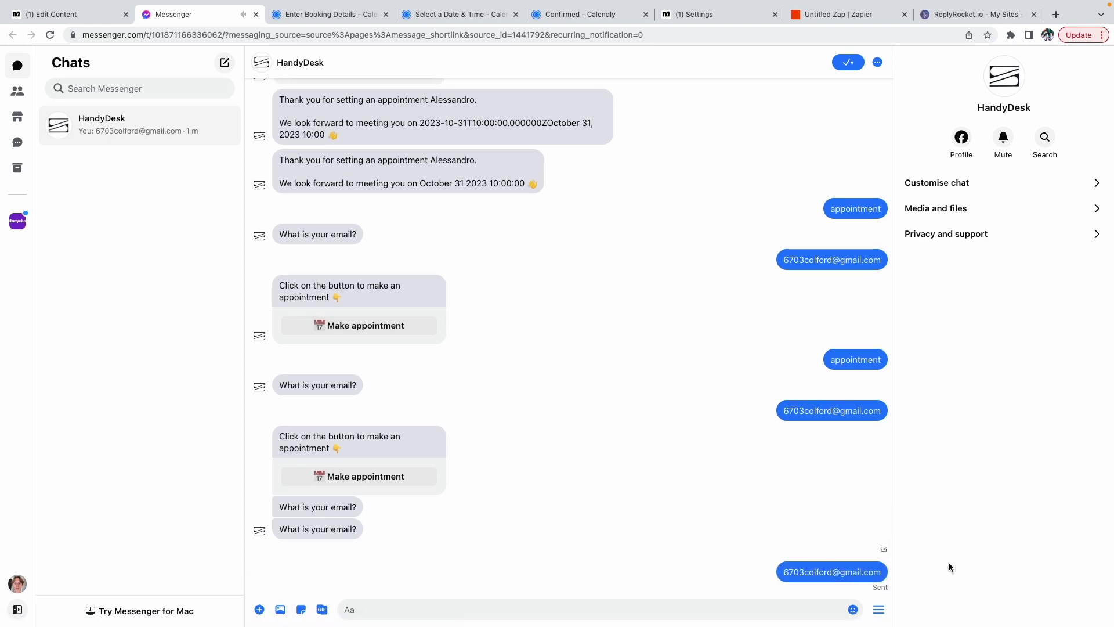
{"action": "left_click", "coordinate": [401, 561]}
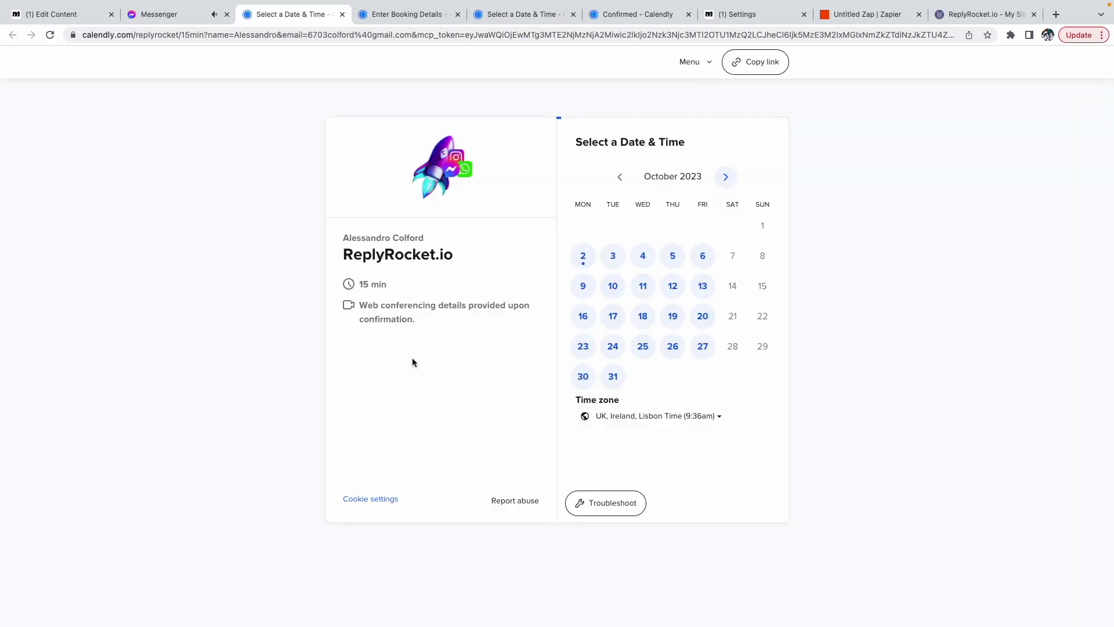
Schedule the 15-minute Calendly event for Monday, October 9, 2023 at 9:00am using the prefilled name and email.
{"action": "left_click", "coordinate": [587, 281]}
{"action": "left_click", "coordinate": [719, 216]}
{"action": "left_click", "coordinate": [784, 233]}
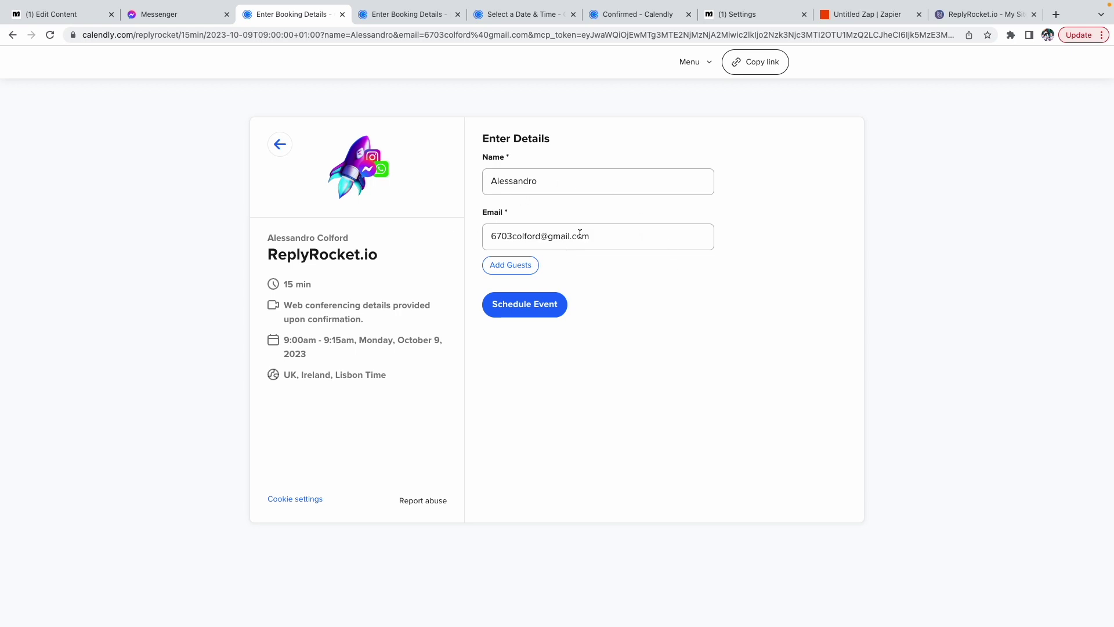
{"action": "left_click", "coordinate": [531, 305]}
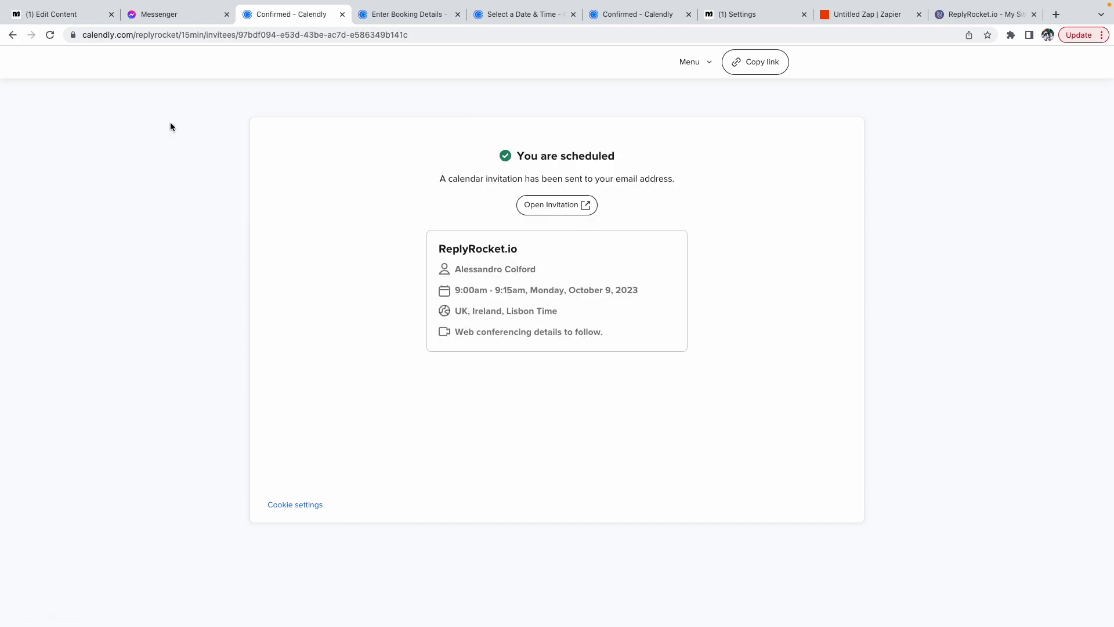
Return to Messenger and check the name and appointment date in the newest thank-you message.
{"action": "left_click", "coordinate": [152, 17]}
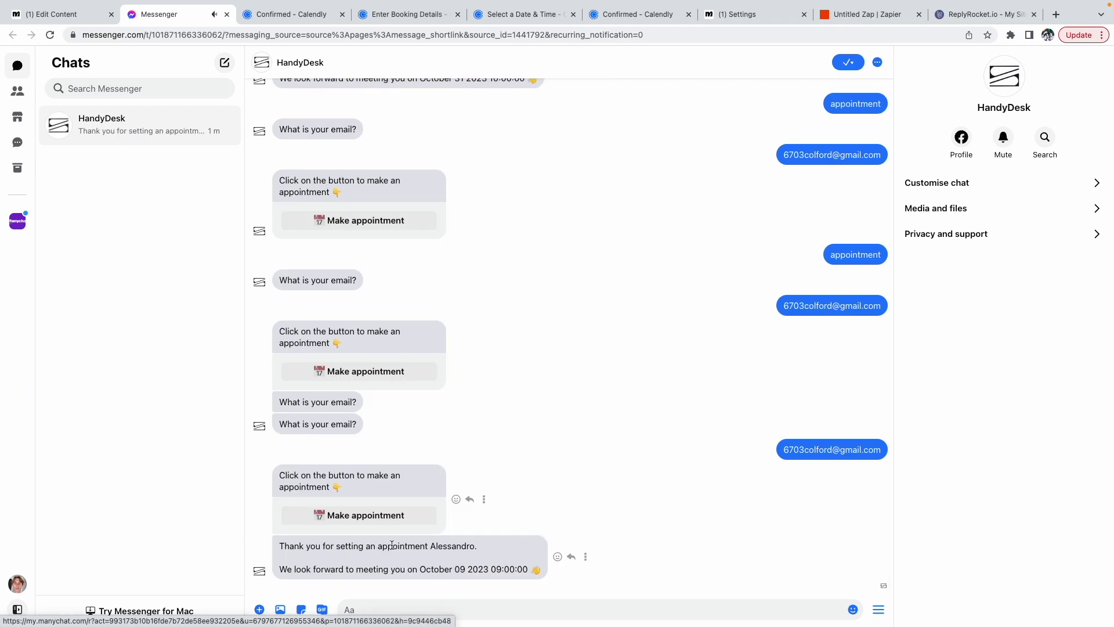
{"action": "left_click_drag", "start_coordinate": [430, 547], "coordinate": [477, 549]}
{"action": "left_click", "coordinate": [470, 550]}
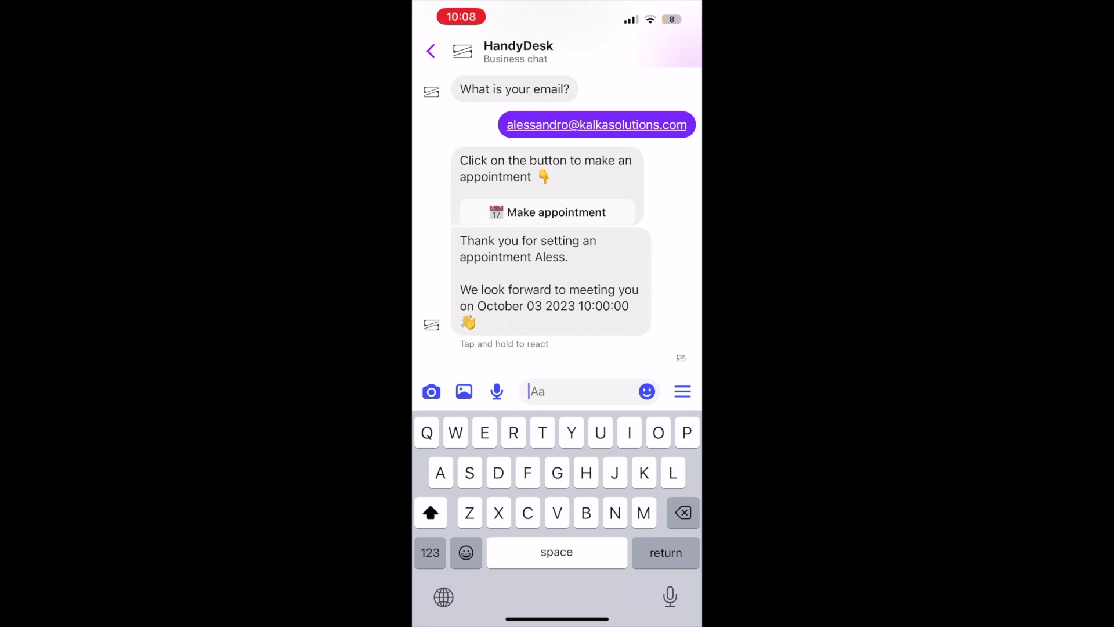
Send the message "hi" to HandyDesk in the Messenger mobile chat to start the appointment flow.
{"action": "key", "text": "shift"}
{"action": "type", "text": "h"}
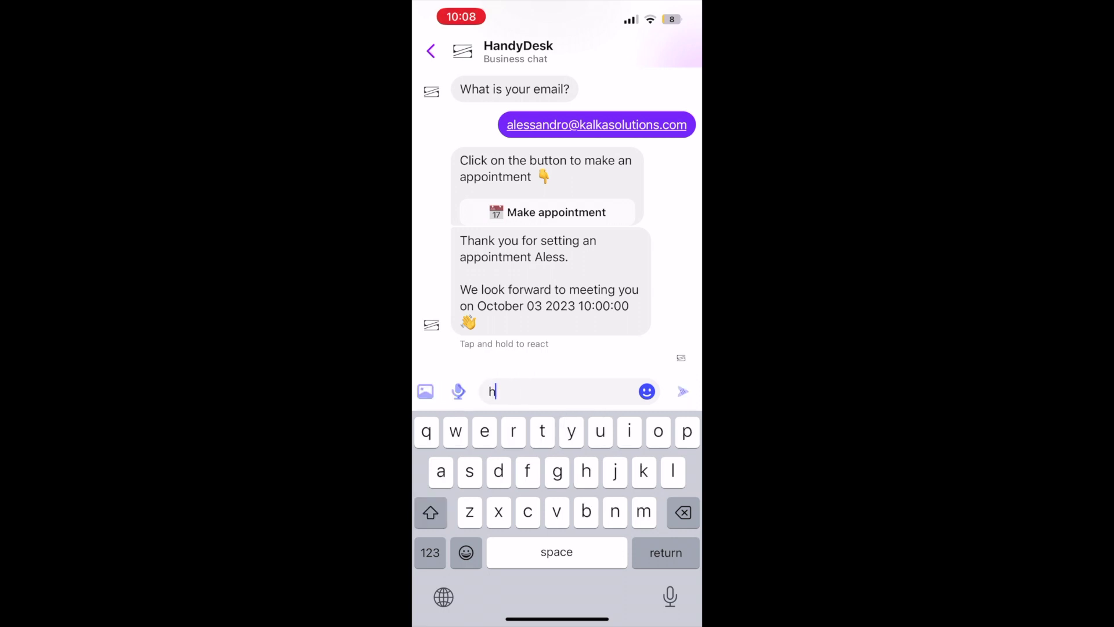
{"action": "key", "text": "BackSpace"}
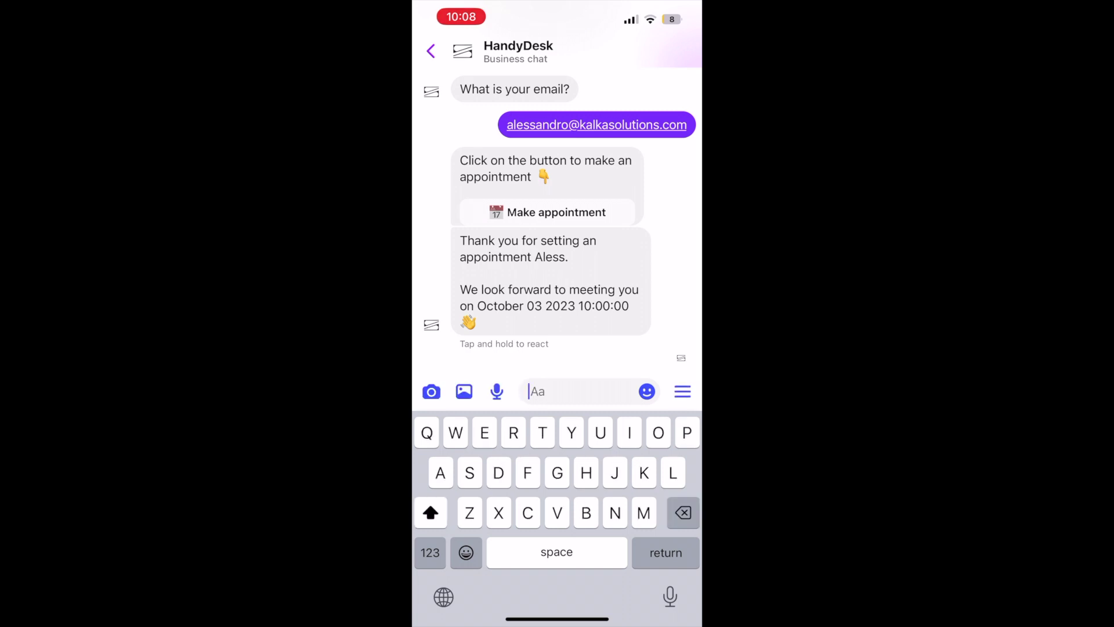
{"action": "key", "text": "shift"}
{"action": "type", "text": "h"}
{"action": "key", "text": "BackSpace"}
{"action": "key", "text": "shift"}
{"action": "type", "text": "h"}
{"action": "key", "text": "BackSpace"}
{"action": "key", "text": "shift"}
{"action": "type", "text": "hi"}
{"action": "key", "text": "Return"}
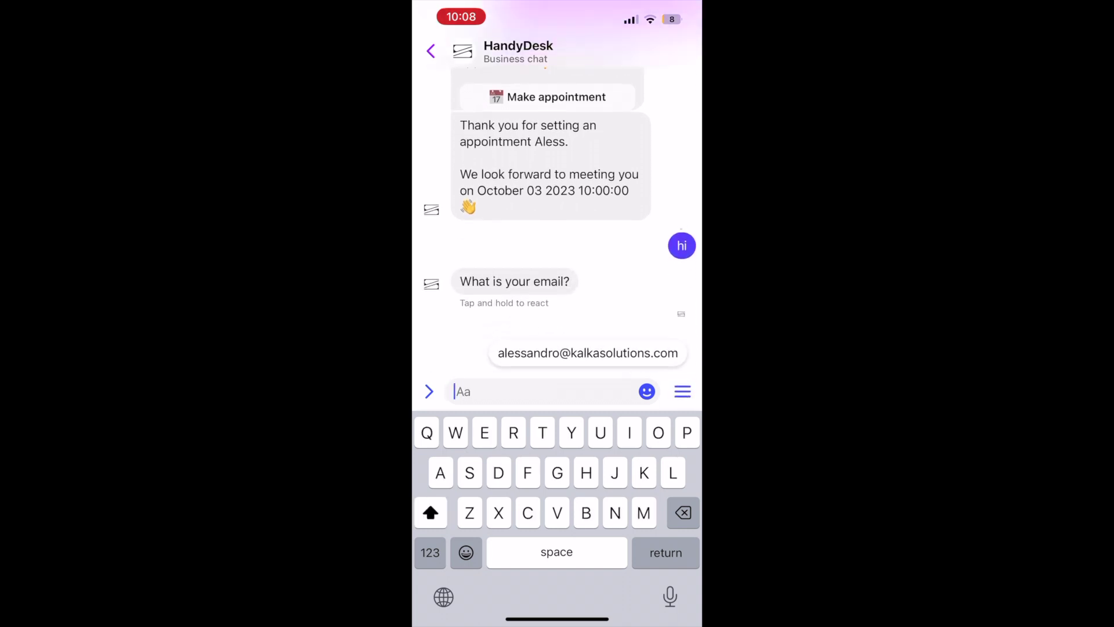
Reply with the suggested email address and book the Calendly appointment for Tuesday, October 3, 2023 at 11:00am.
{"action": "left_click", "coordinate": [537, 360]}
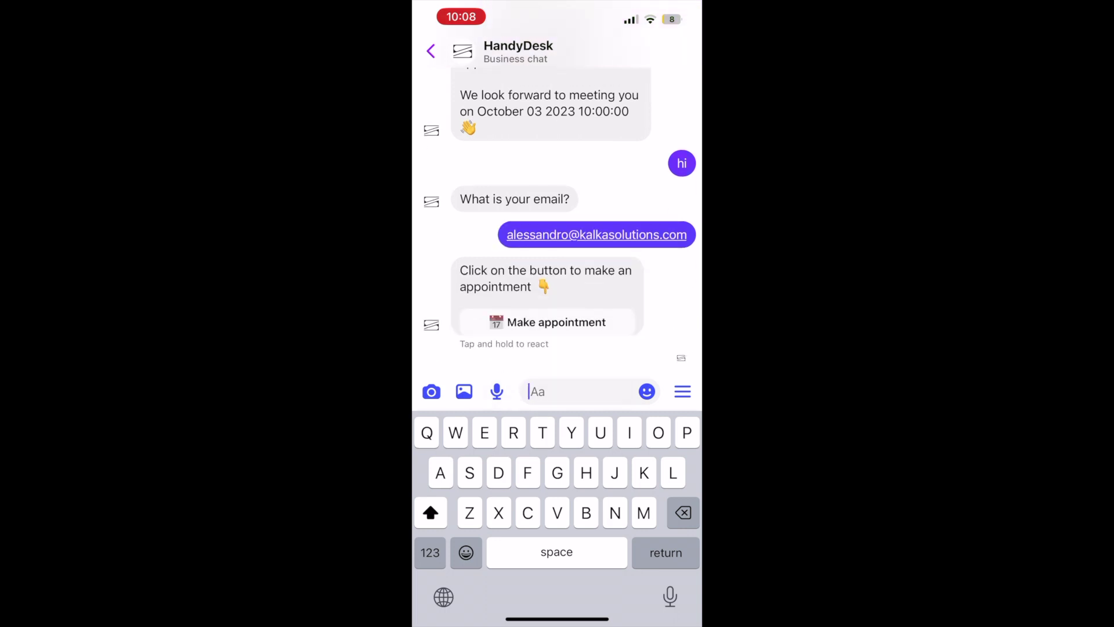
{"action": "left_click", "coordinate": [556, 322]}
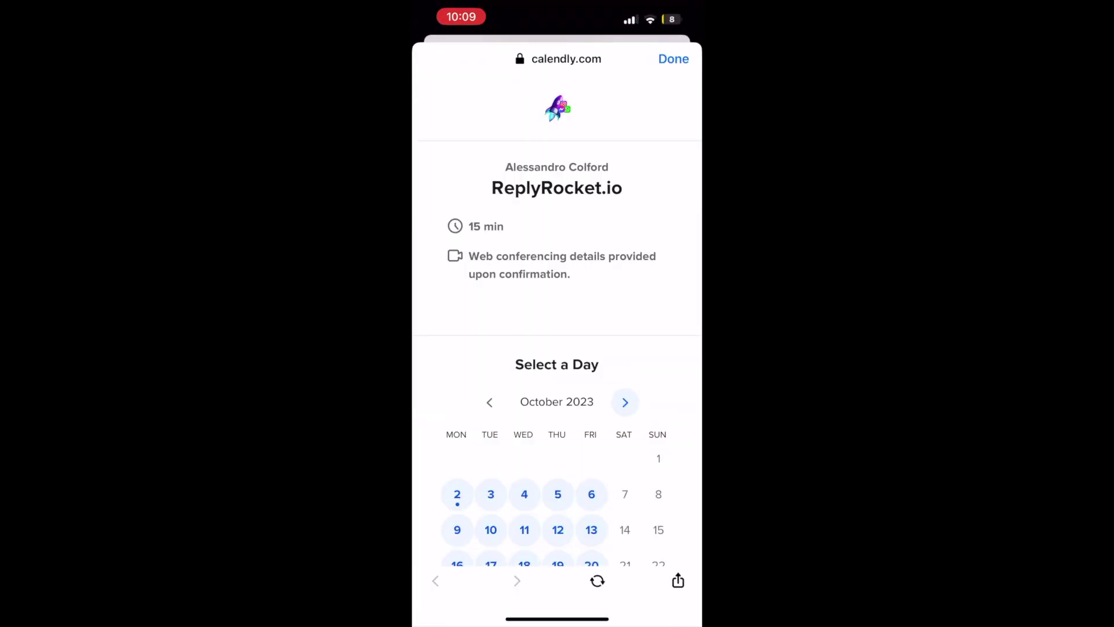
{"action": "scroll", "coordinate": [557, 337], "scroll_direction": "down", "scroll_amount": 2}
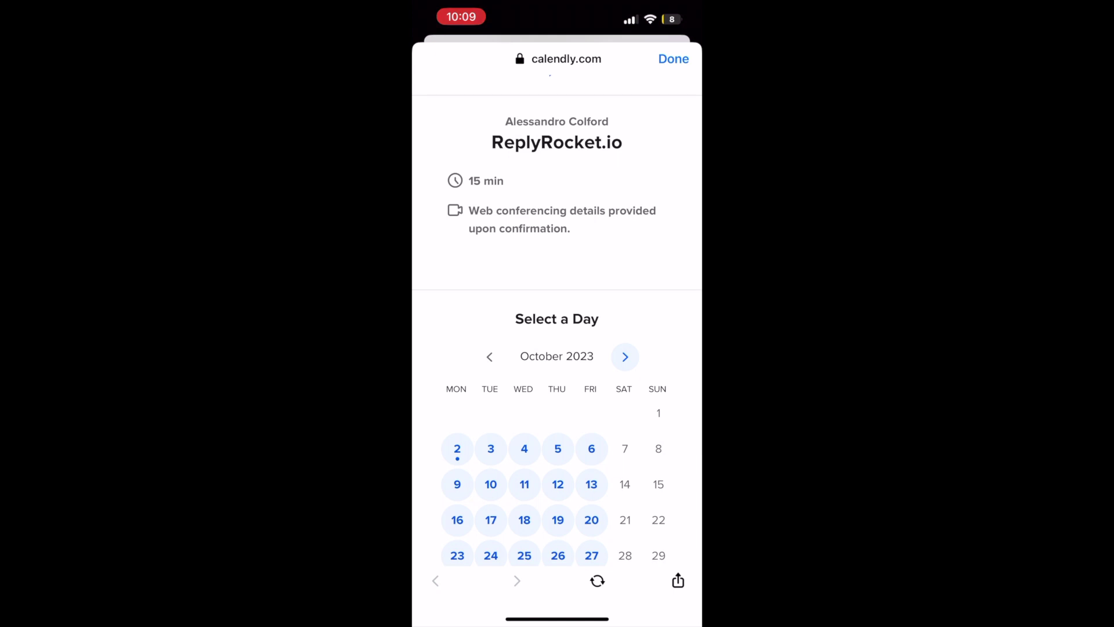
{"action": "left_click", "coordinate": [491, 449]}
{"action": "left_click", "coordinate": [553, 422]}
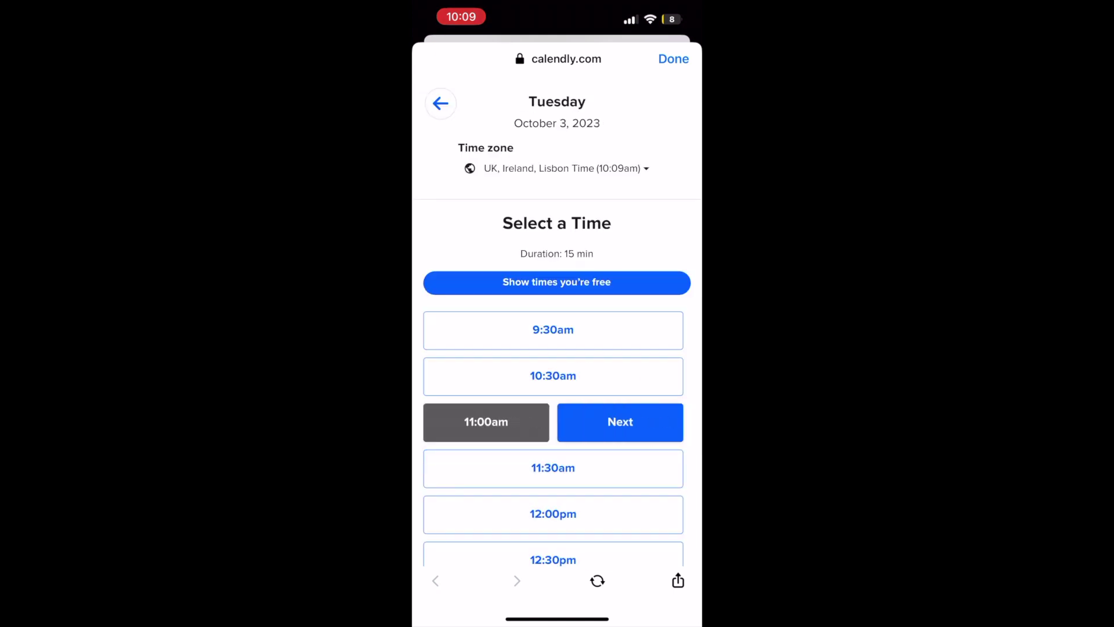
{"action": "left_click", "coordinate": [619, 420]}
{"action": "scroll", "coordinate": [557, 336], "scroll_direction": "down", "scroll_amount": 3}
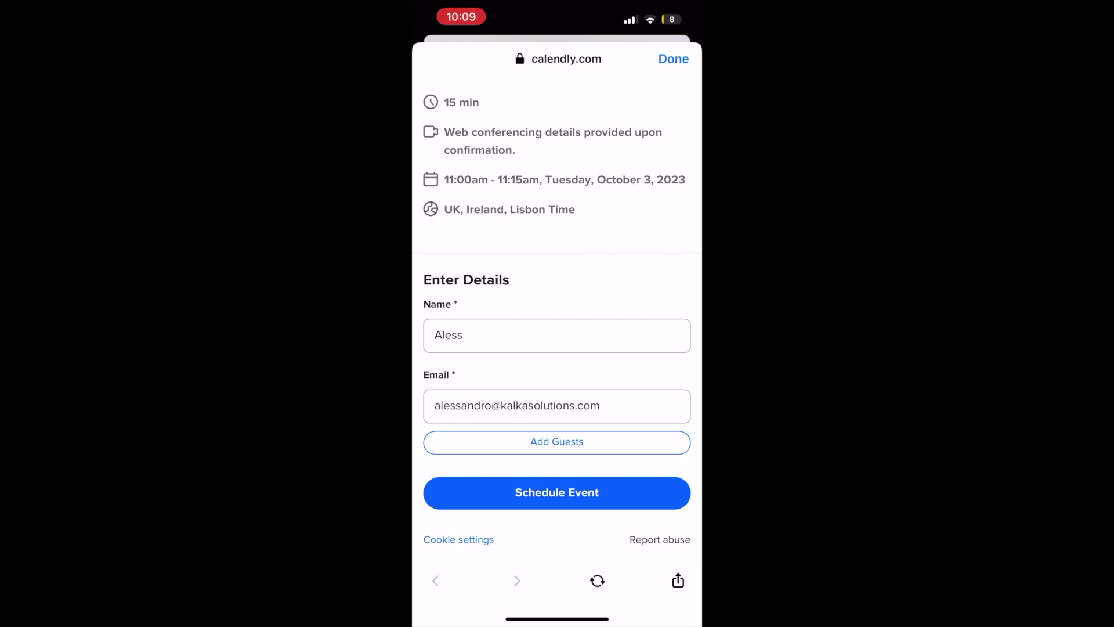
{"action": "left_click", "coordinate": [557, 493]}
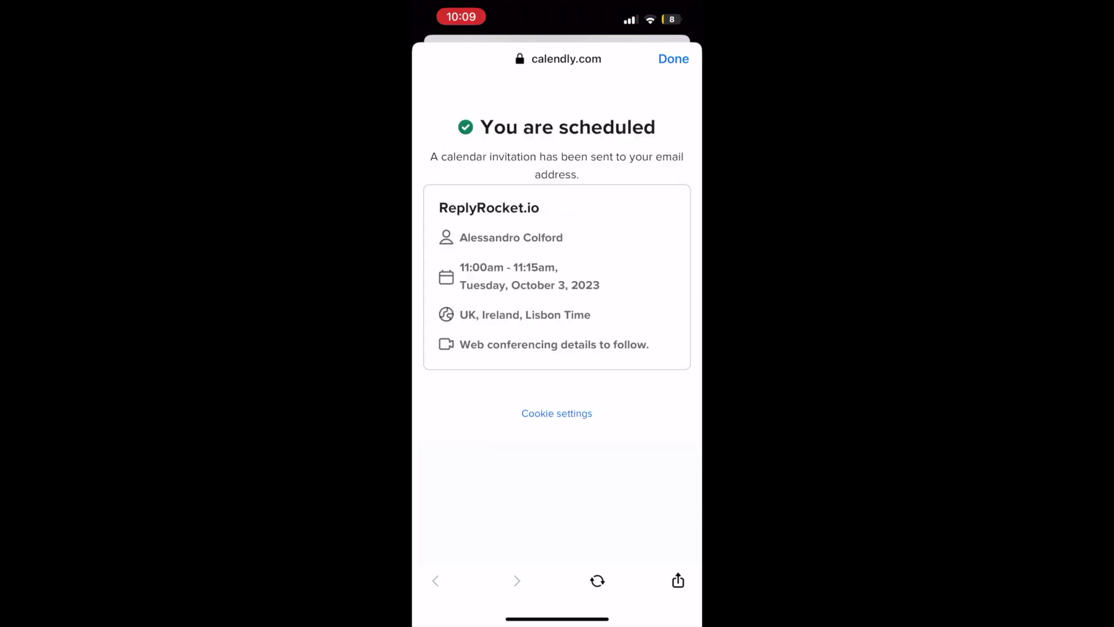
Close the Calendly page and compare the thank-you messages in the HandyDesk mobile chat.
{"action": "left_click", "coordinate": [674, 59]}
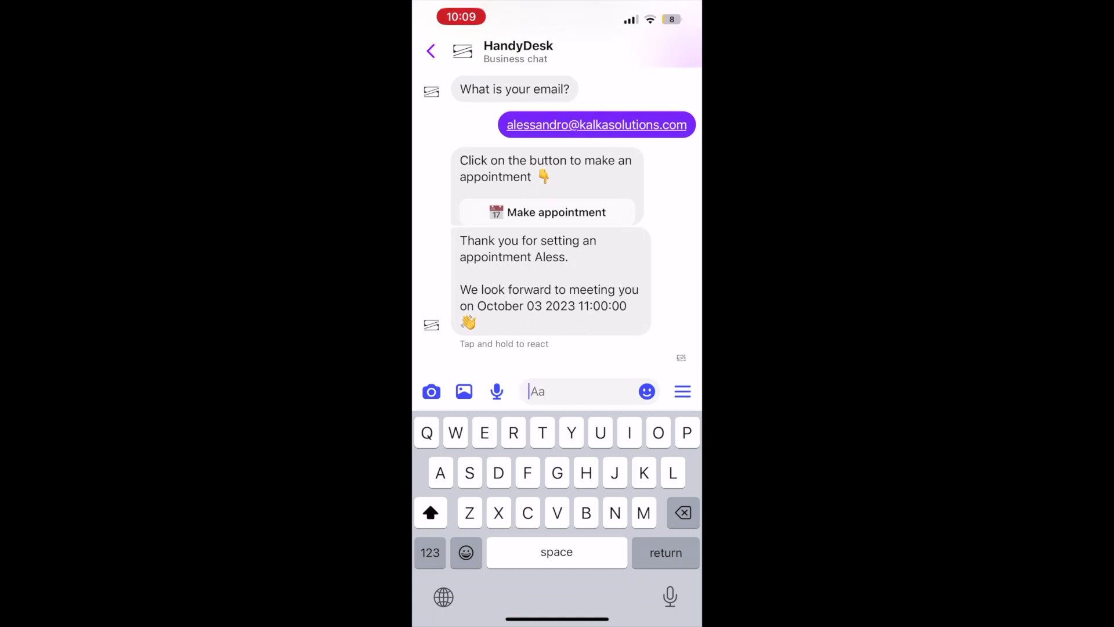
{"action": "scroll", "coordinate": [557, 232], "scroll_direction": "up", "scroll_amount": 3}
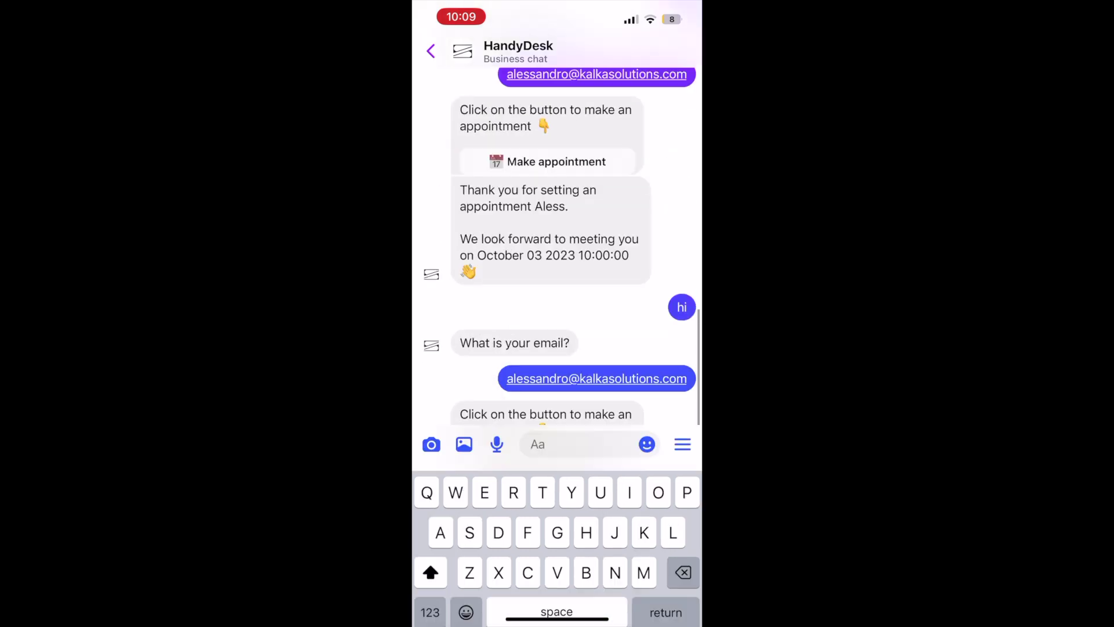